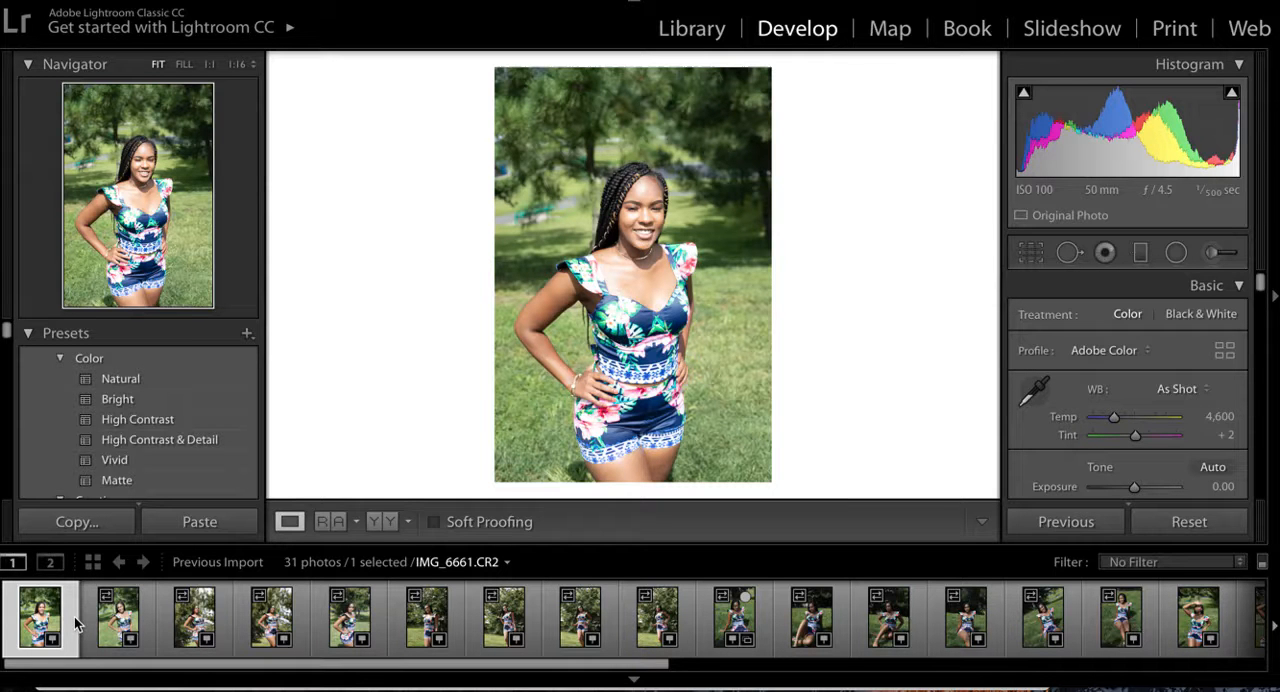
- Look through the imported photos and select IMG_6662.CR2 for editing
scroll(330, 628, down, 1)
scroll(330, 626, down, 5)
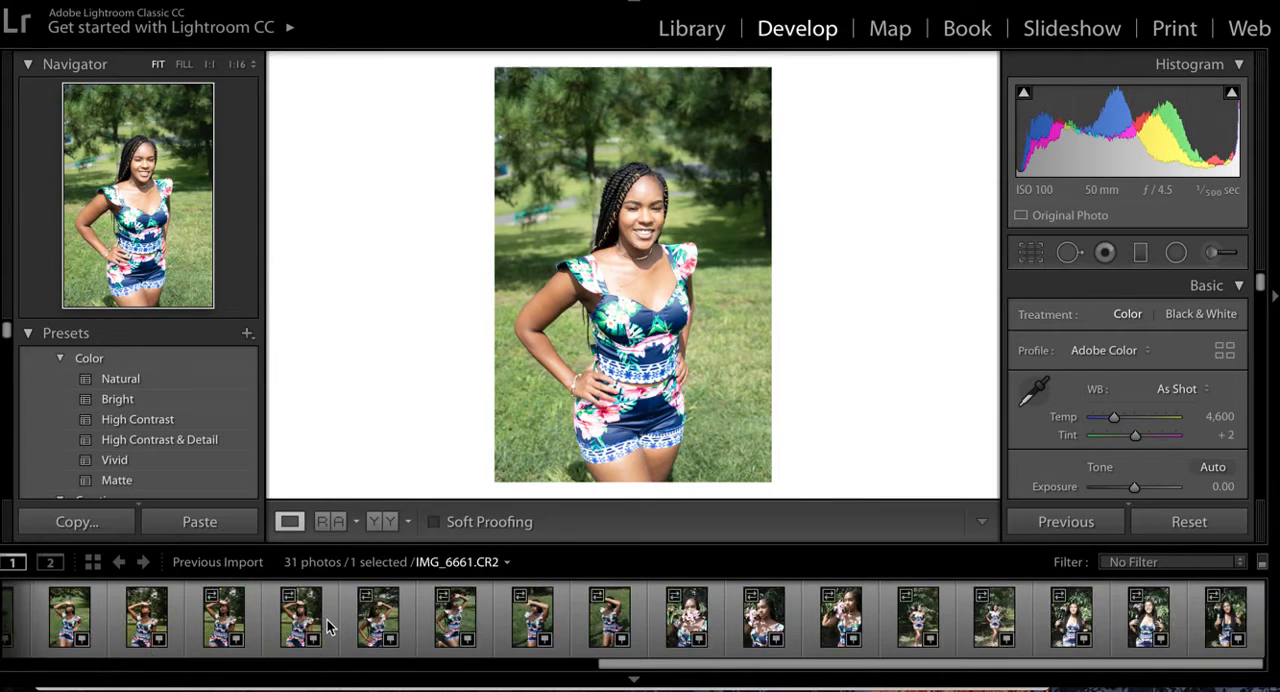
scroll(330, 627, up, 6)
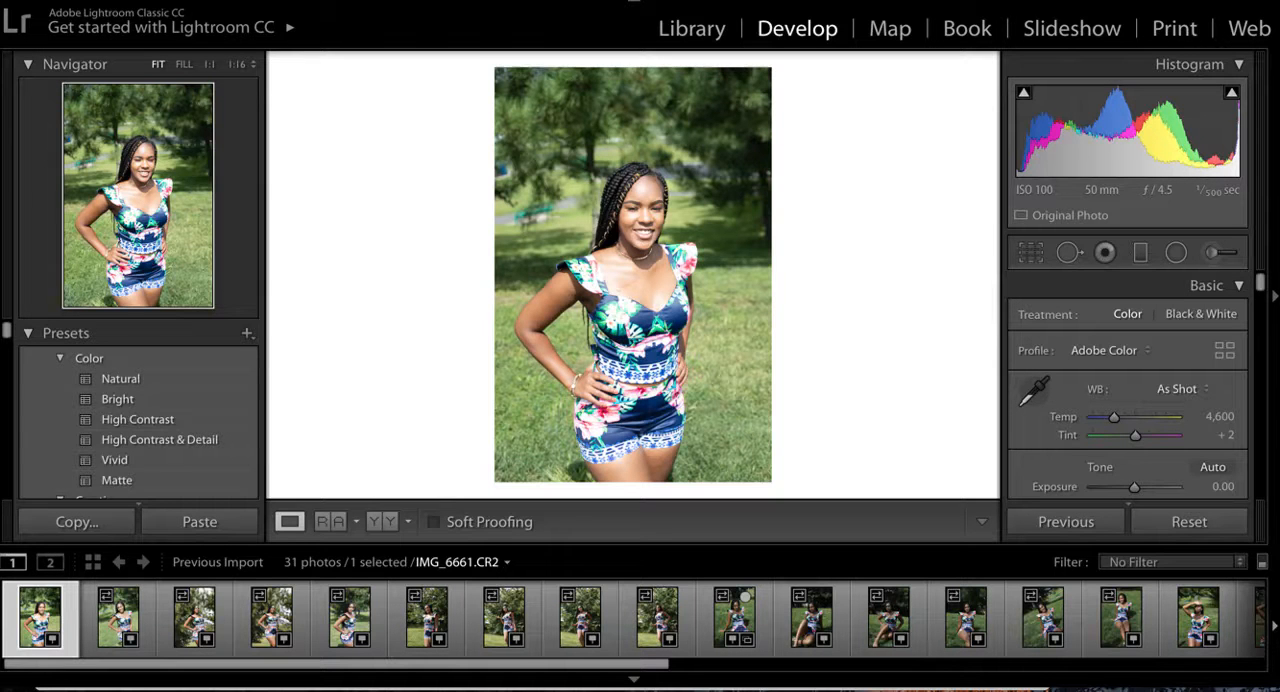
click(101, 625)
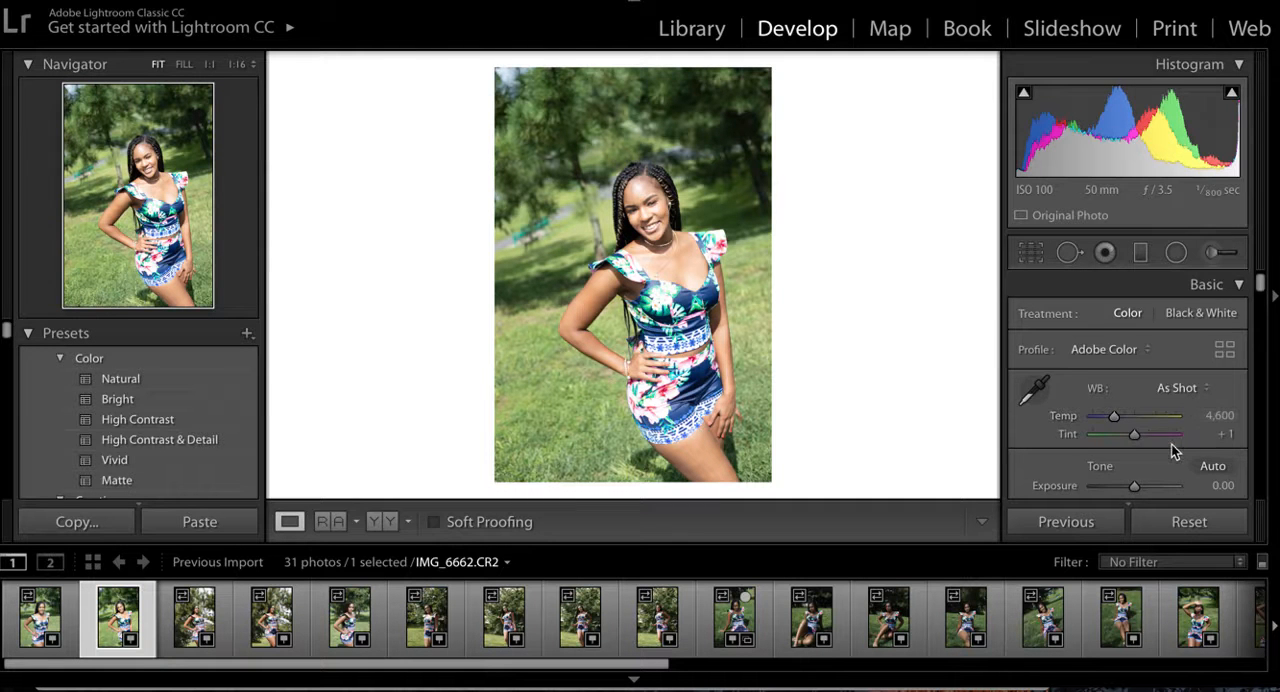
- Set the photo's Shadows to −18 and its Highlights to −82
scroll(1171, 444, down, 5)
scroll(1171, 444, up, 5)
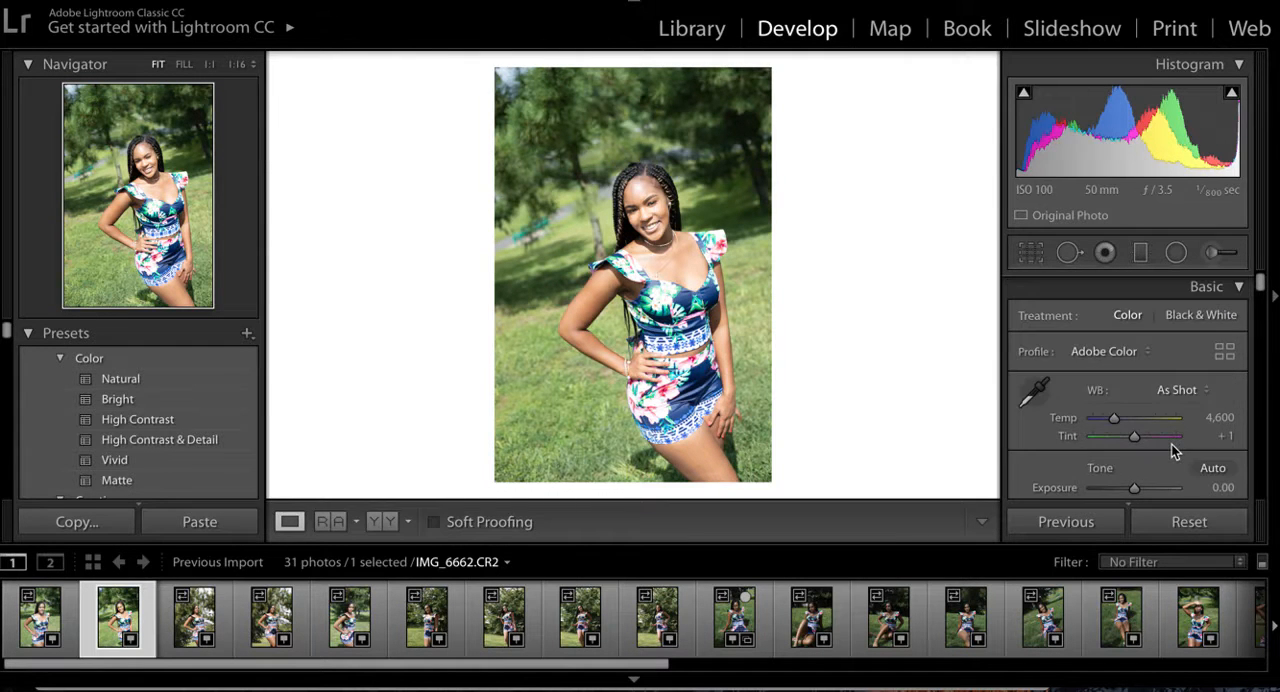
scroll(1171, 444, down, 7)
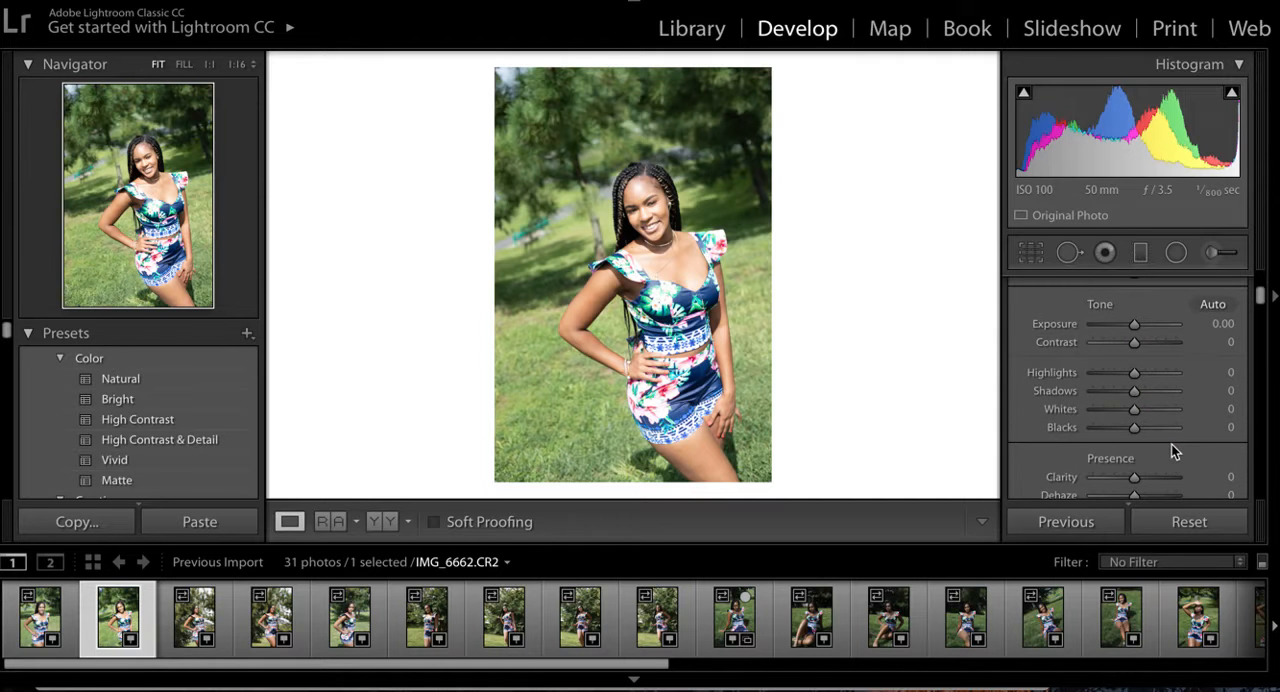
drag(1134, 391, 1076, 405)
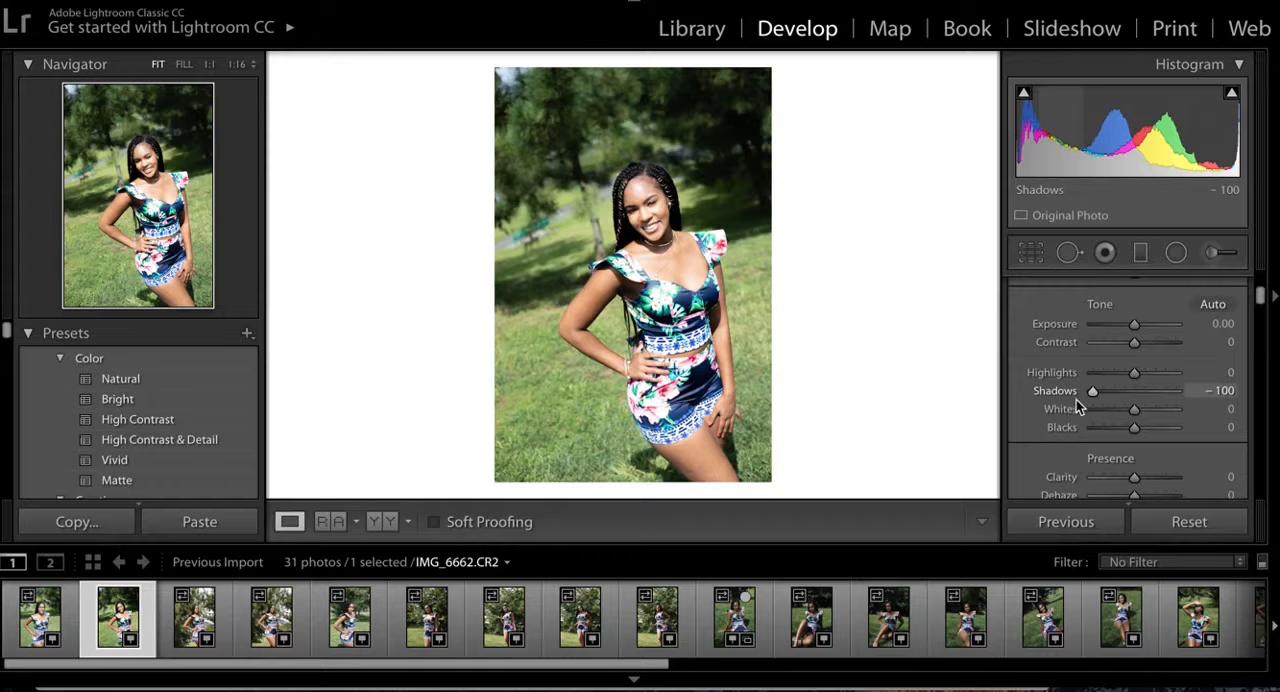
drag(1080, 399, 1079, 397)
drag(1093, 394, 1128, 391)
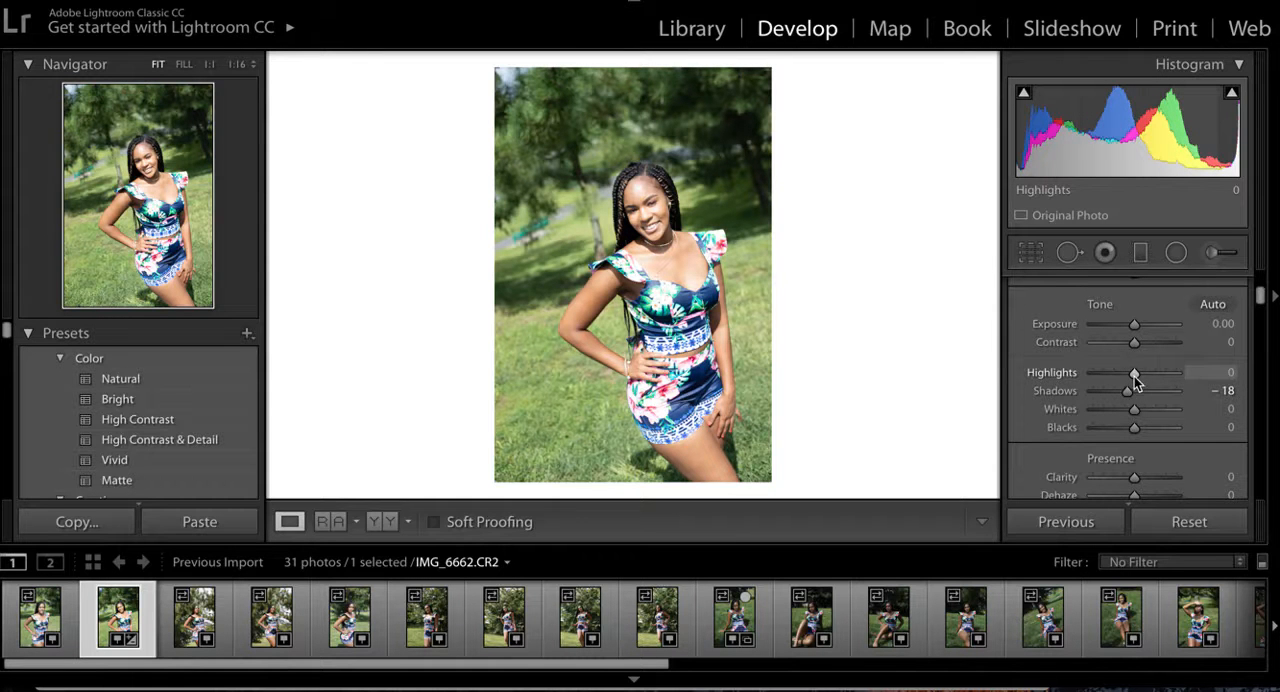
drag(1134, 373, 1099, 370)
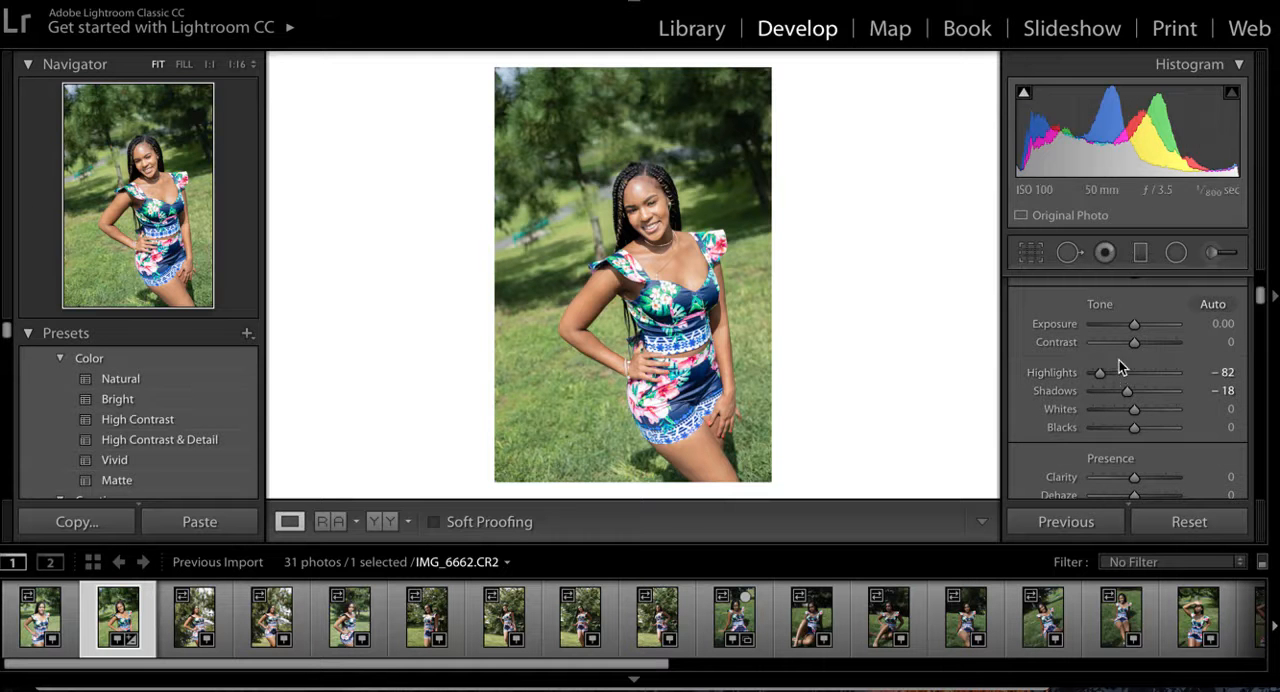
- Try sampling white balance from the background trees and from the dress's shoulder ruffle, undoing each sample
scroll(1115, 372, up, 2)
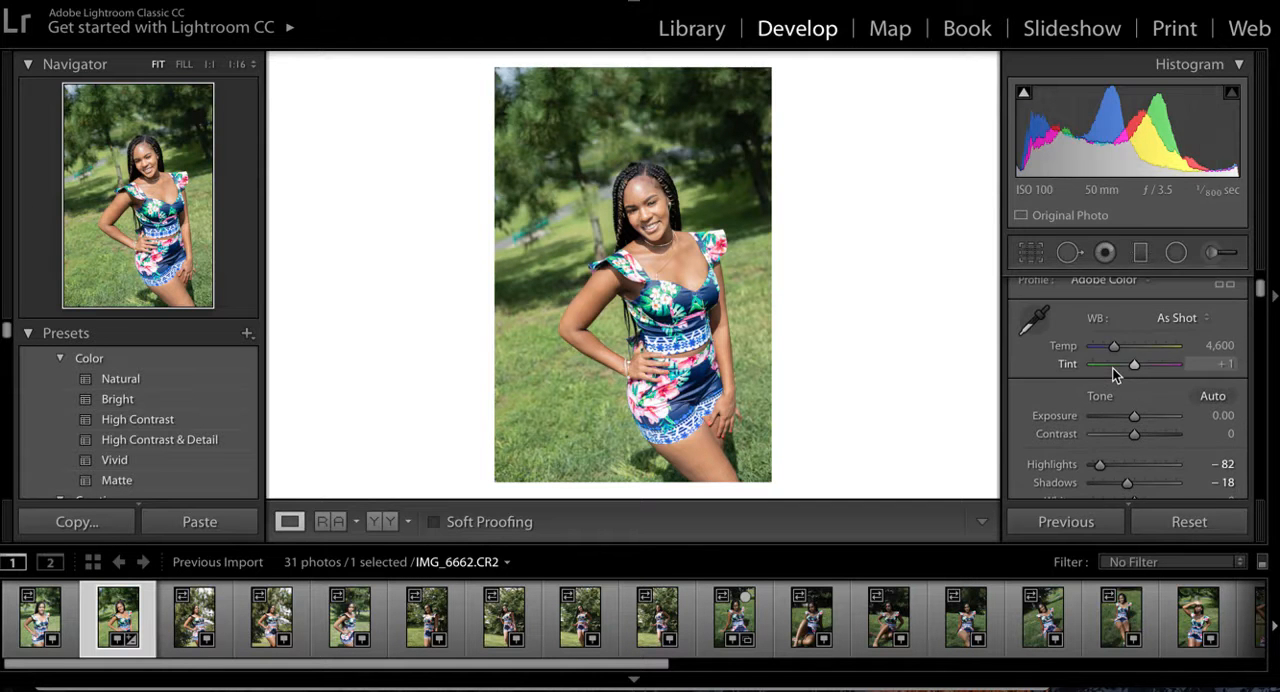
click(1033, 313)
click(549, 197)
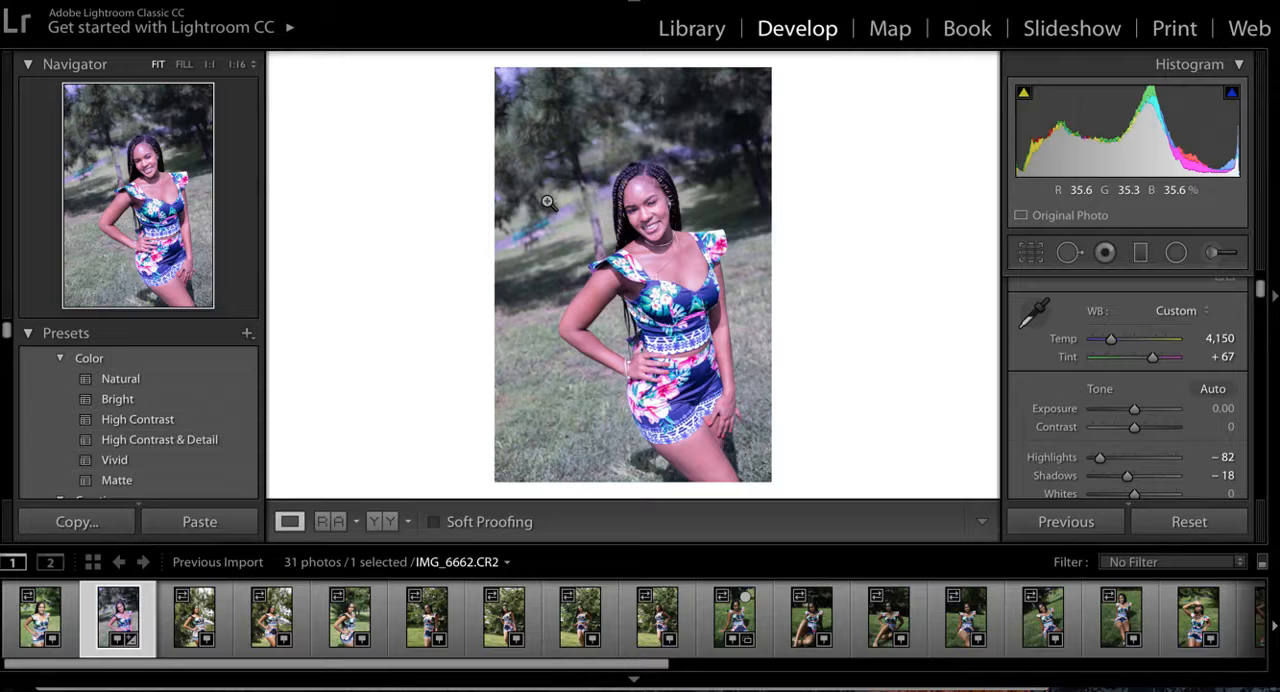
key(ctrl+z)
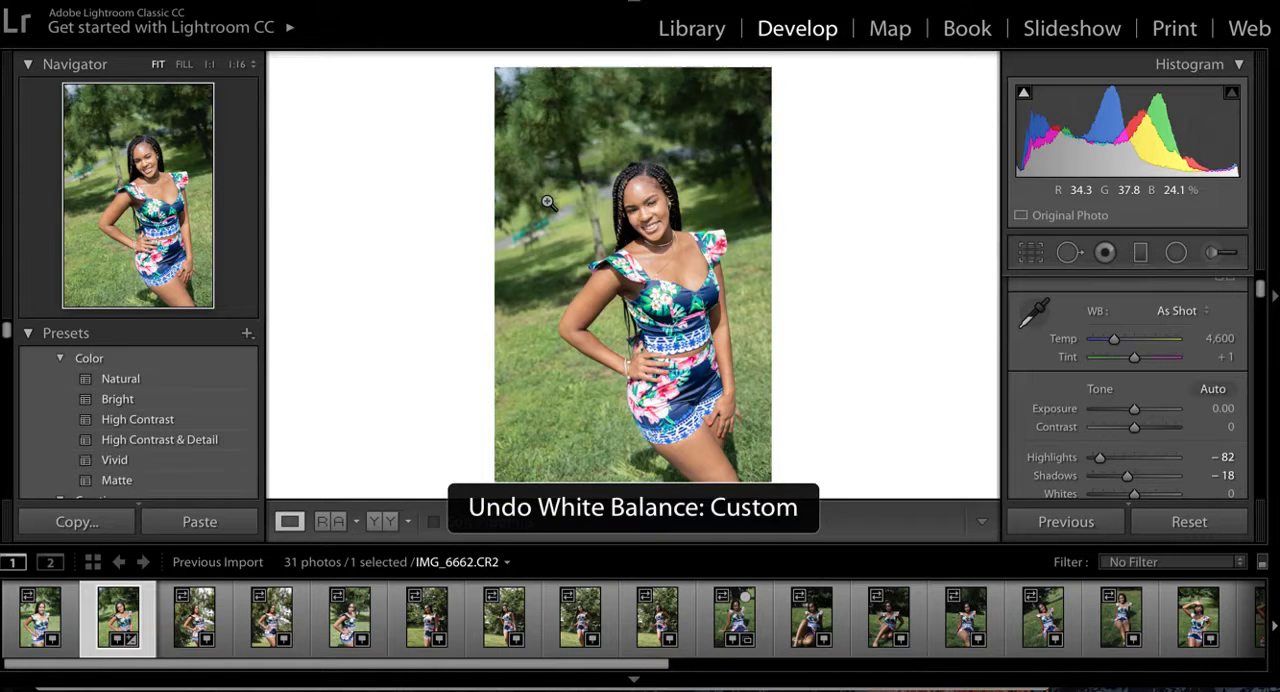
click(1035, 317)
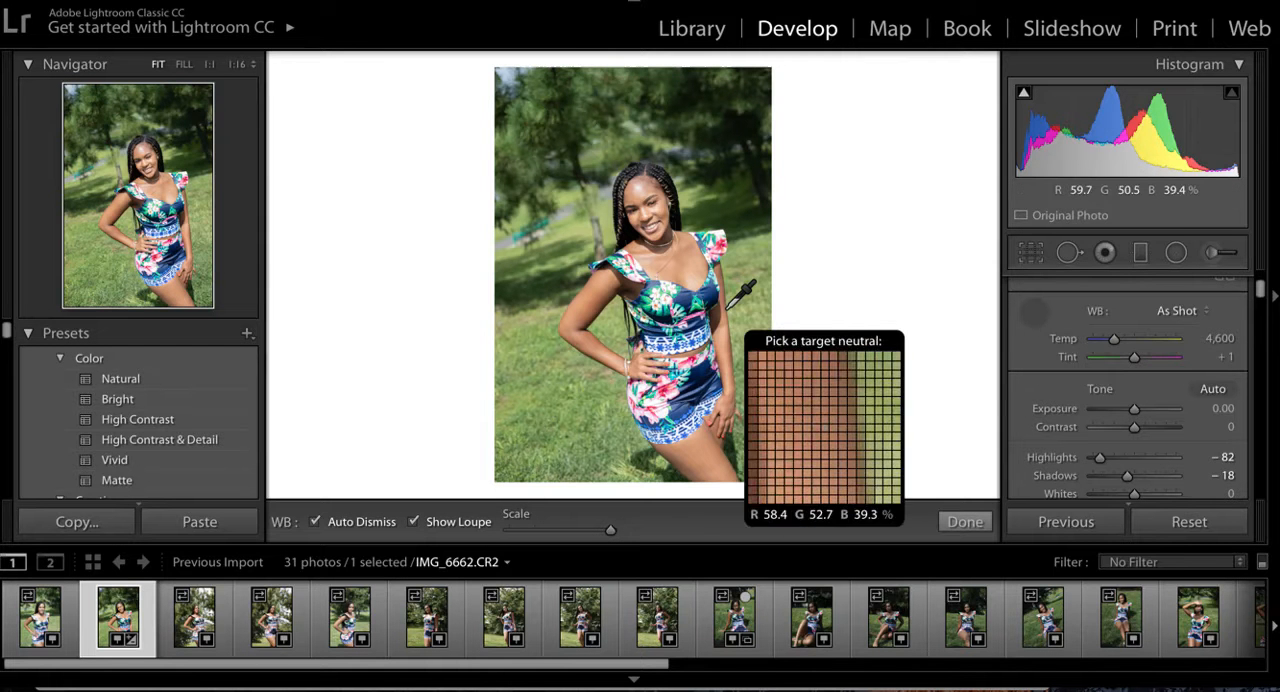
click(737, 216)
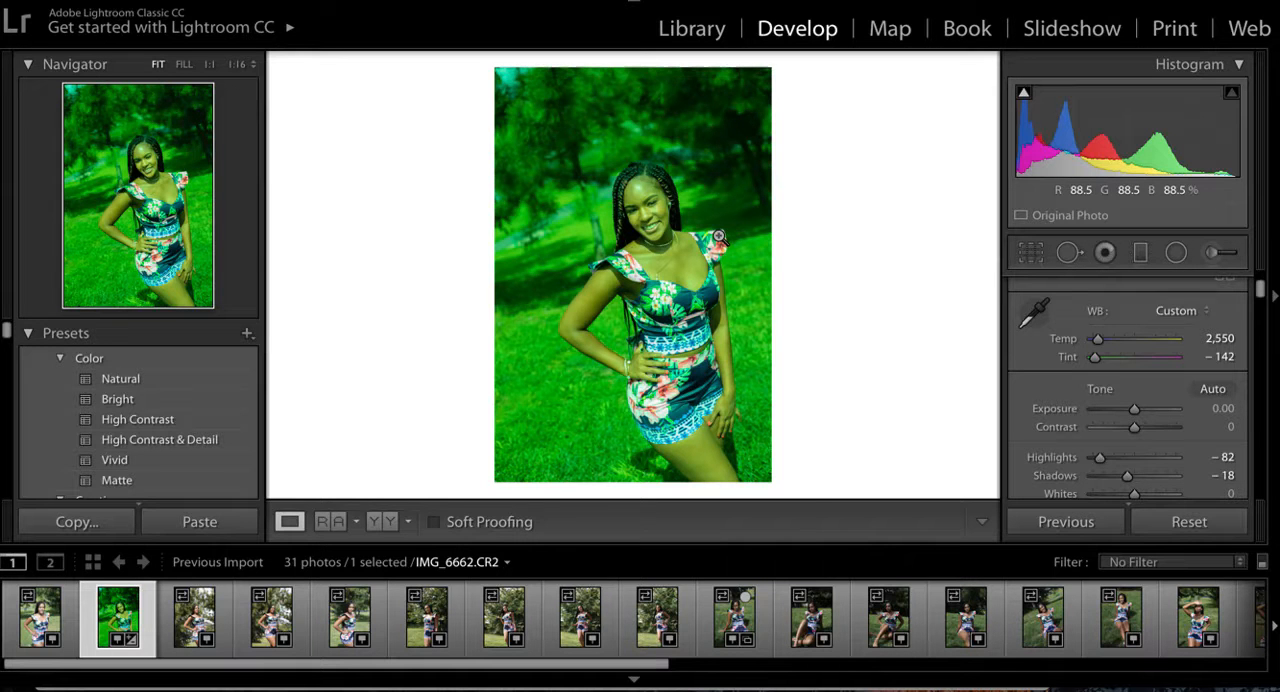
key(ctrl+z)
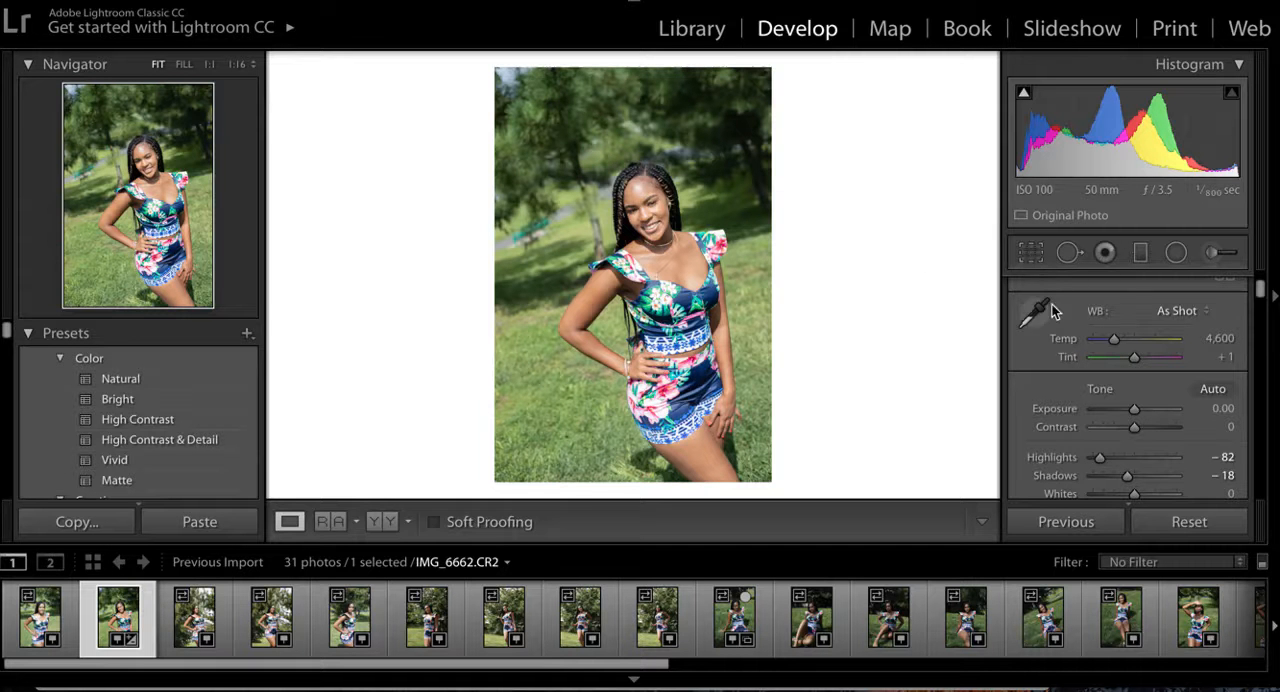
- Lower the photo's Exposure to −0.10
scroll(1130, 434, down, 1)
scroll(1129, 435, down, 1)
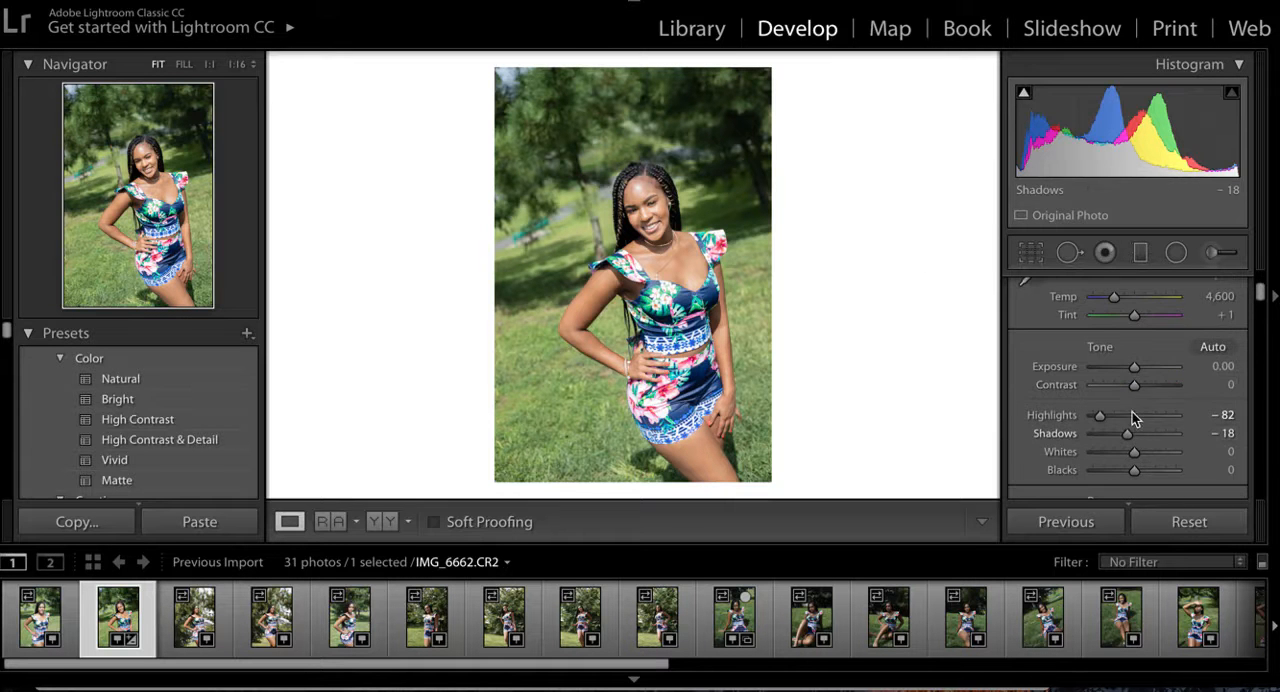
drag(1134, 370, 1134, 368)
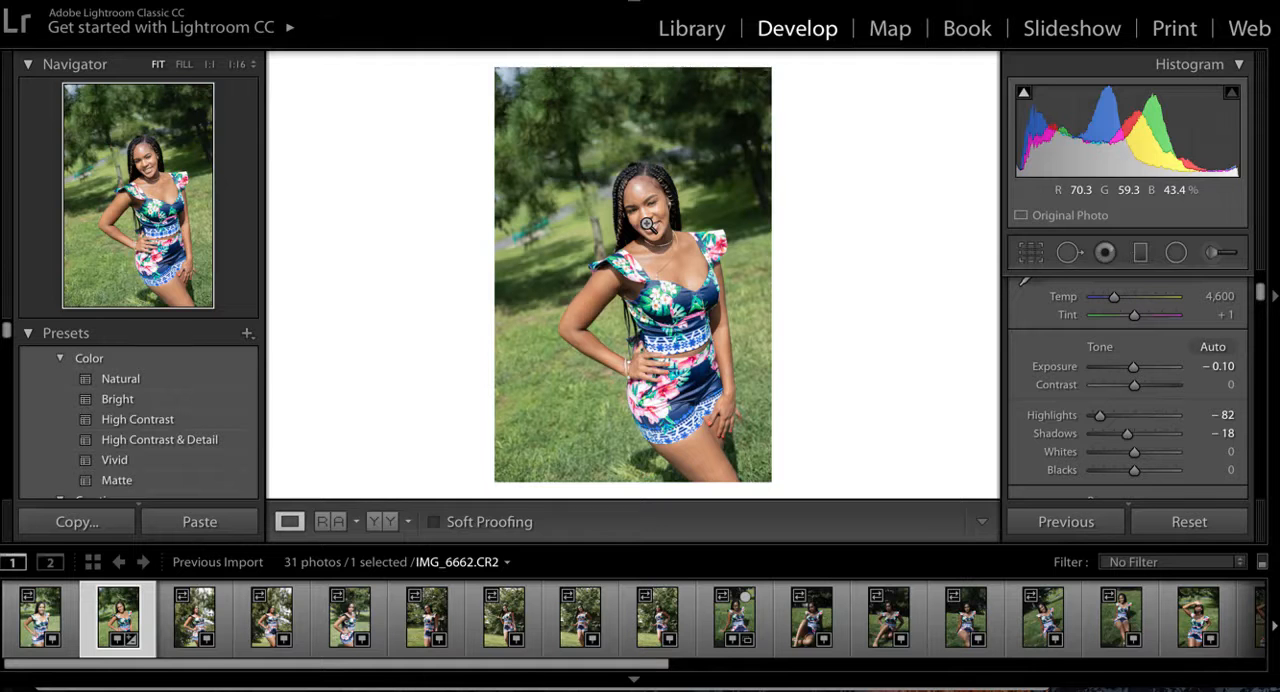
- Crop the photo tighter around the woman, trimming the top, left side and bottom, with the angle at −0.07
click(1033, 260)
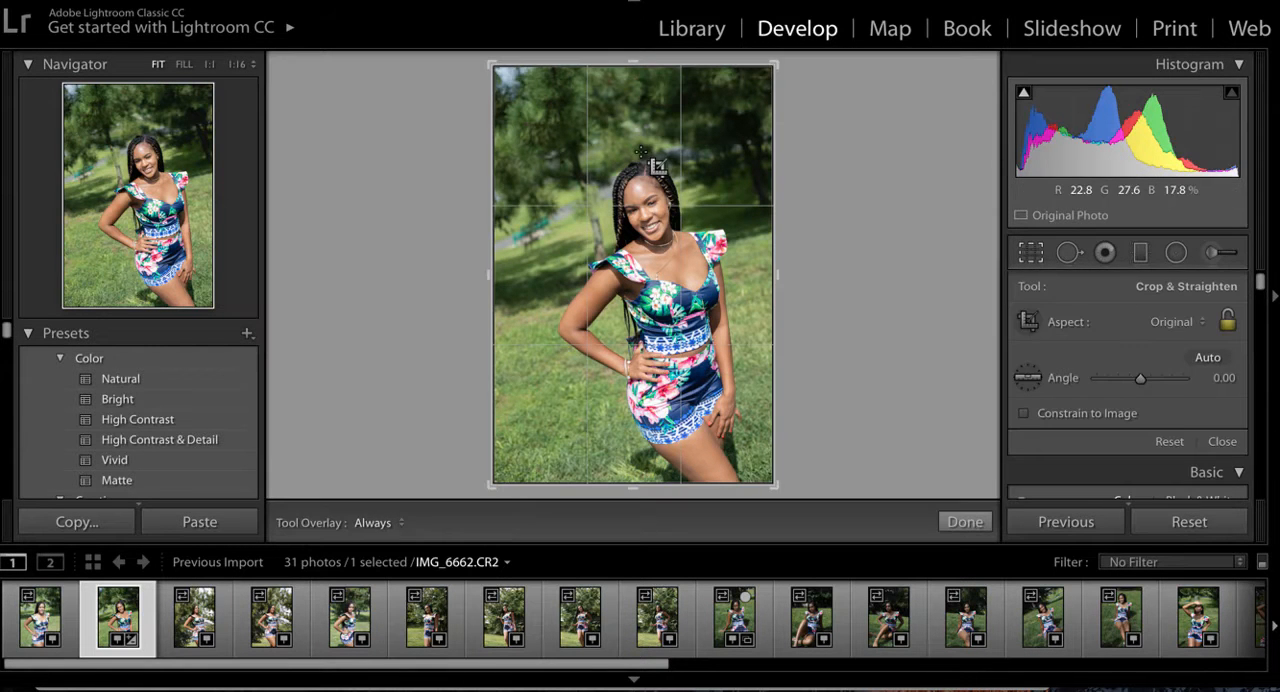
drag(492, 66, 512, 101)
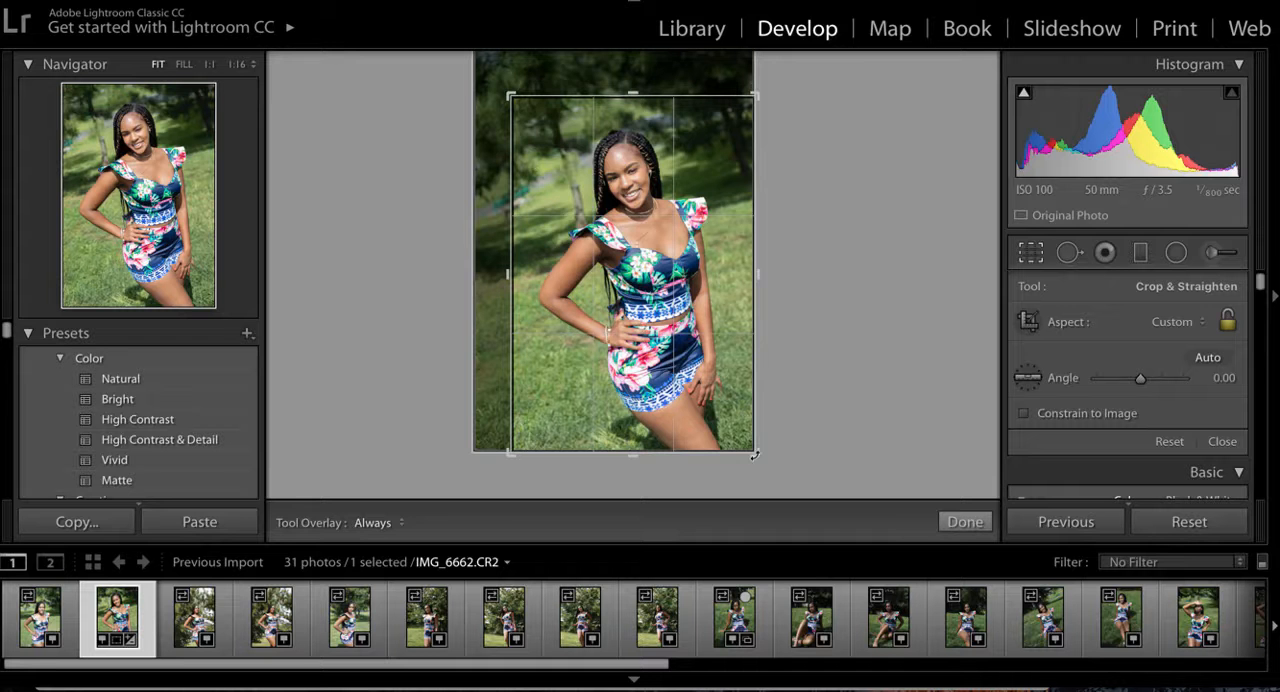
drag(755, 455, 694, 443)
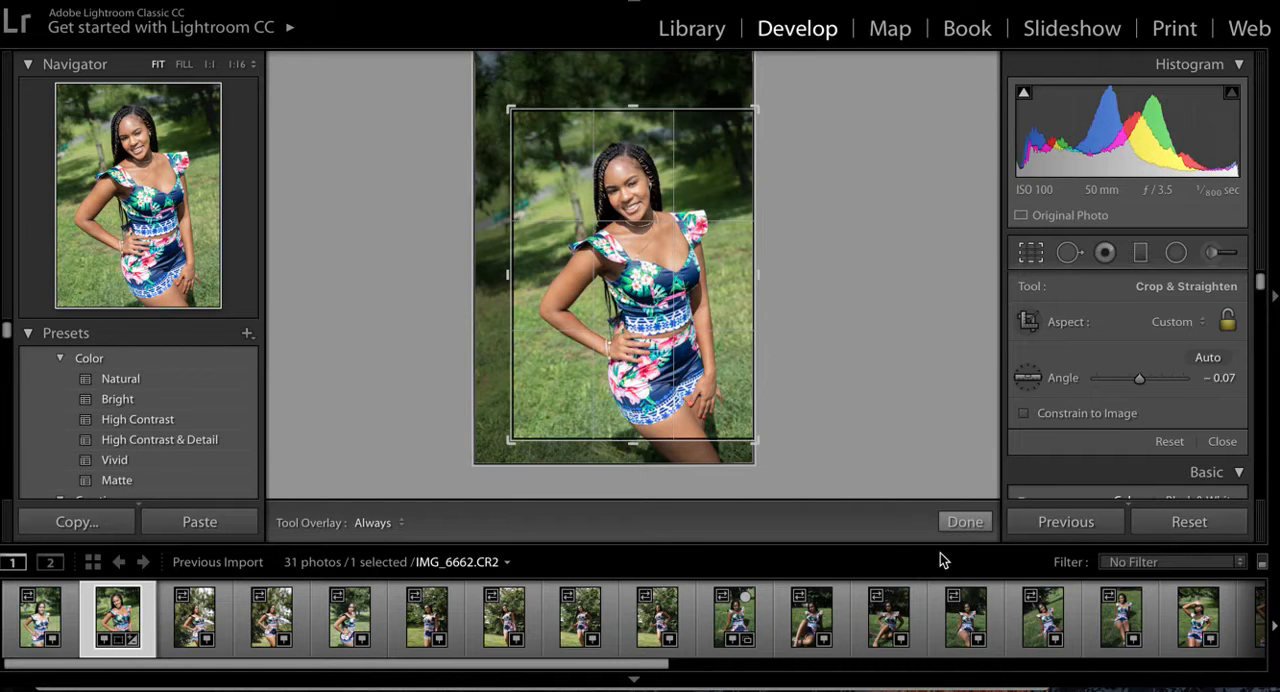
click(968, 525)
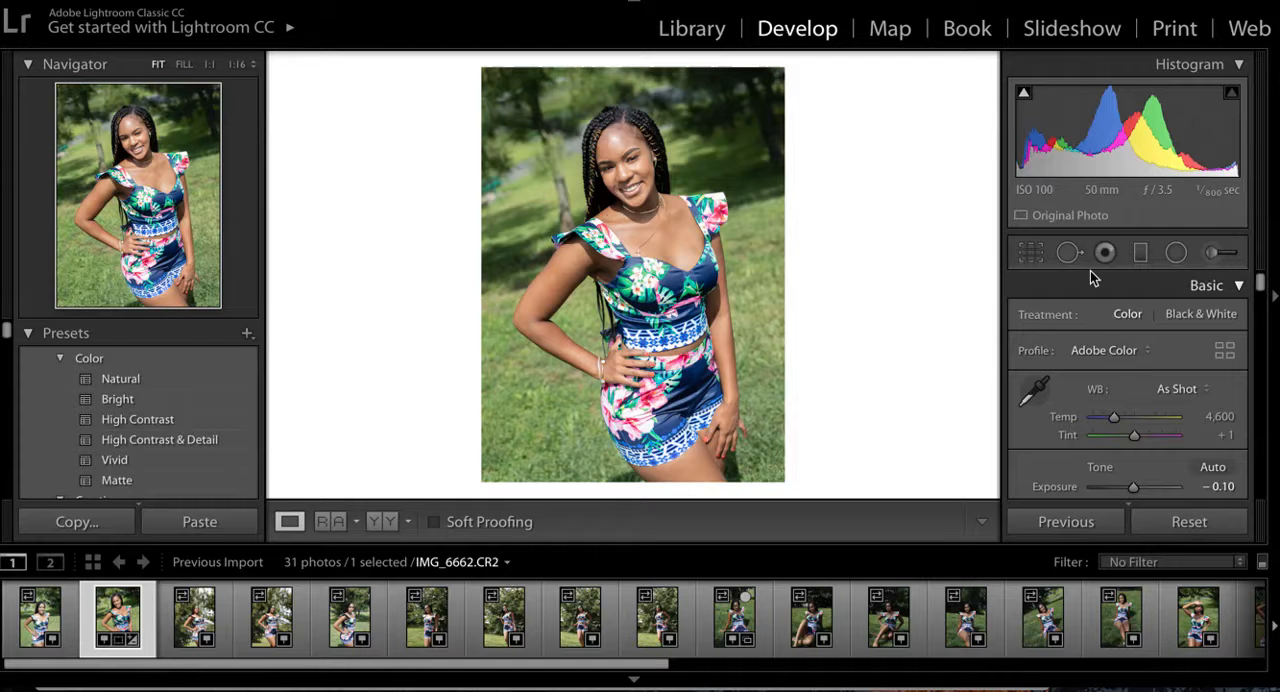
- Try automatically straightening the cropped photo, undo it, and close the crop tool
click(1031, 256)
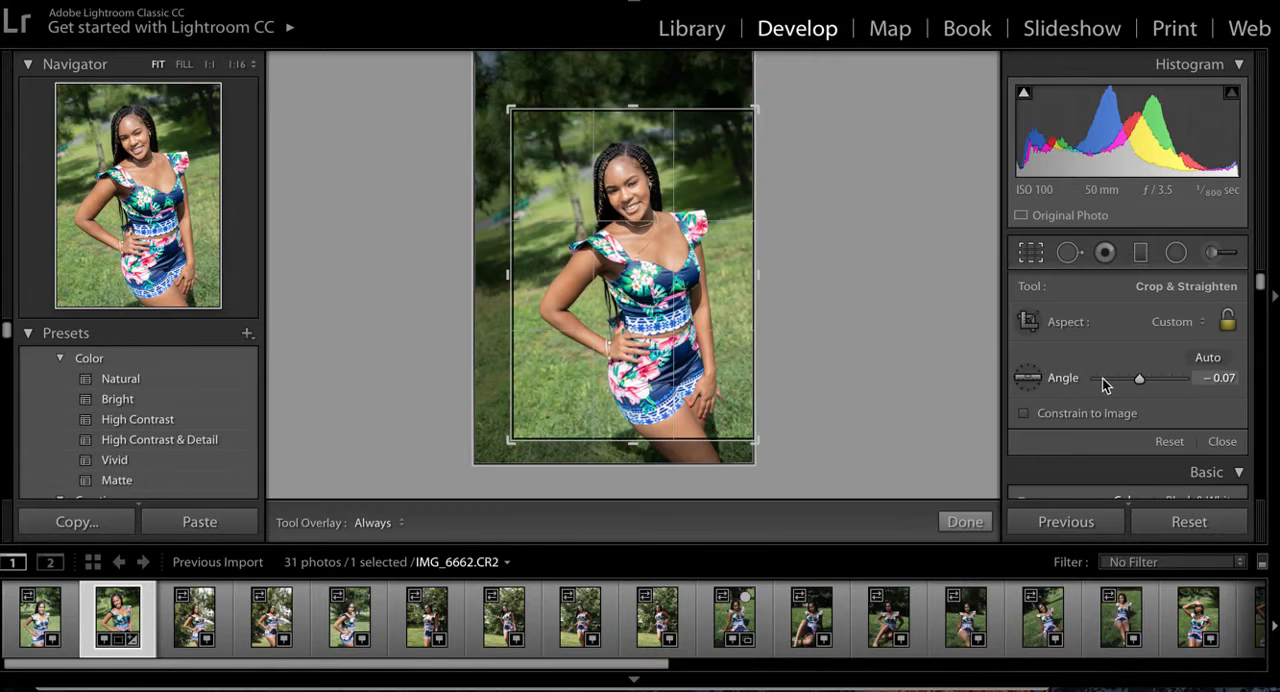
click(1206, 358)
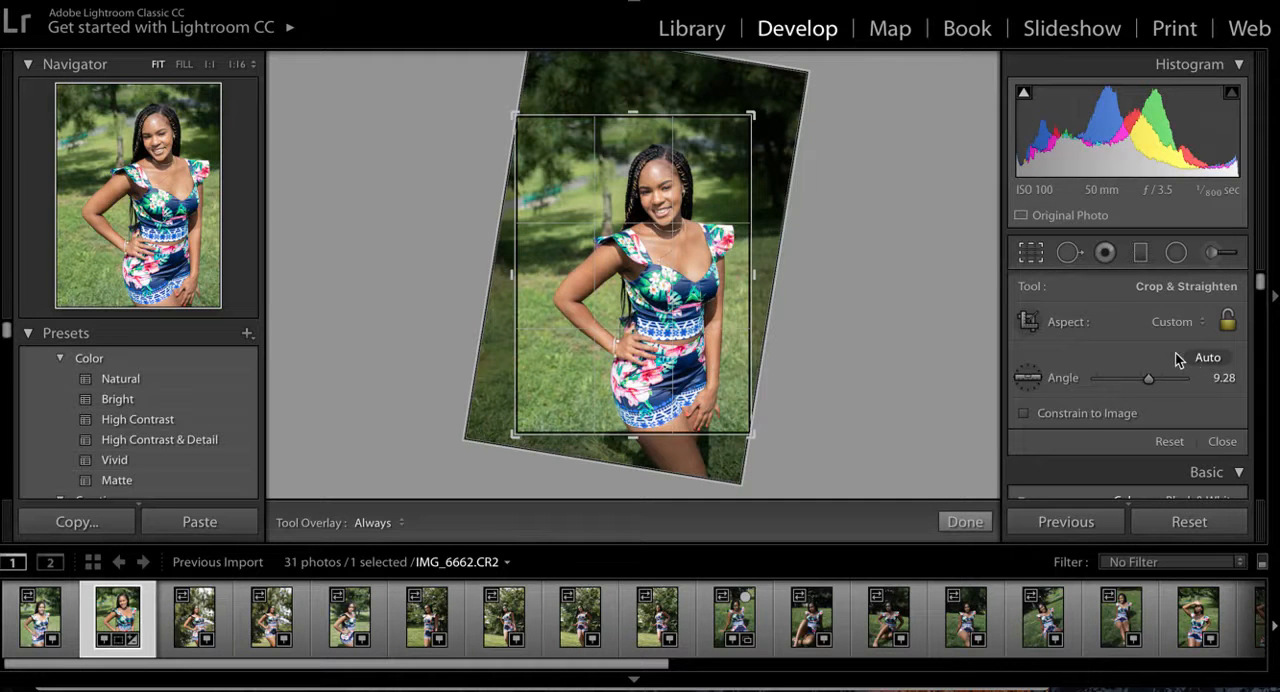
key(ctrl+z)
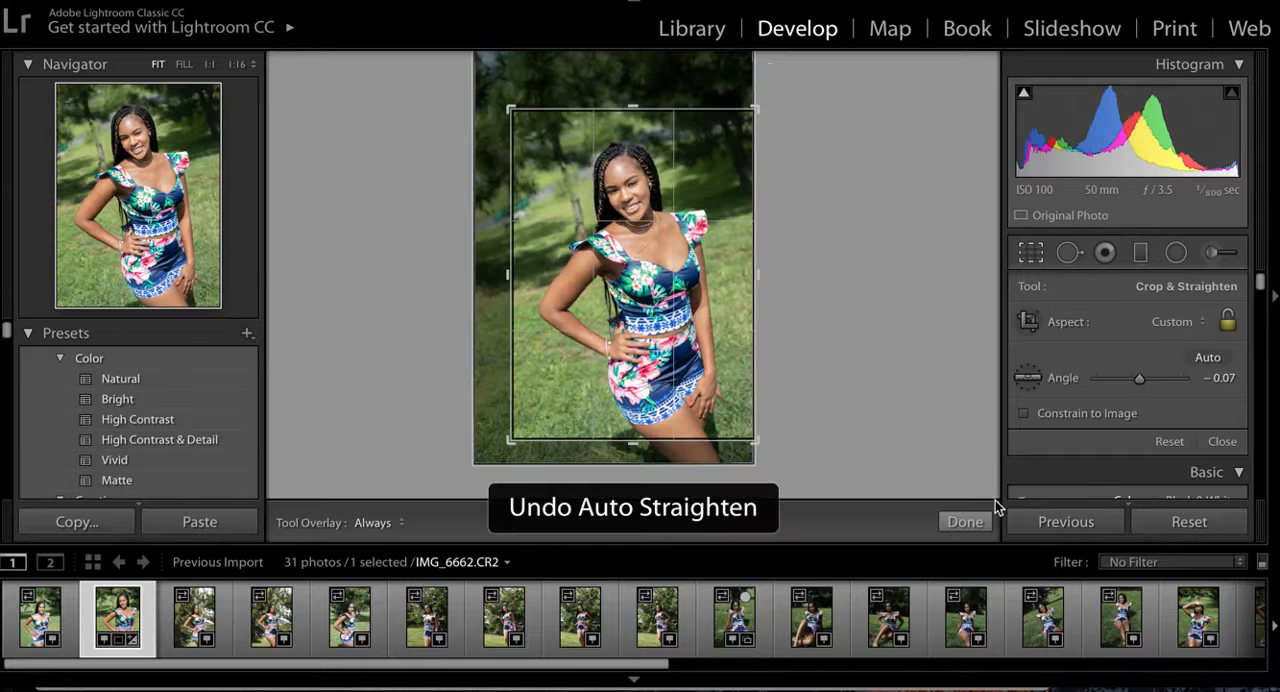
click(965, 522)
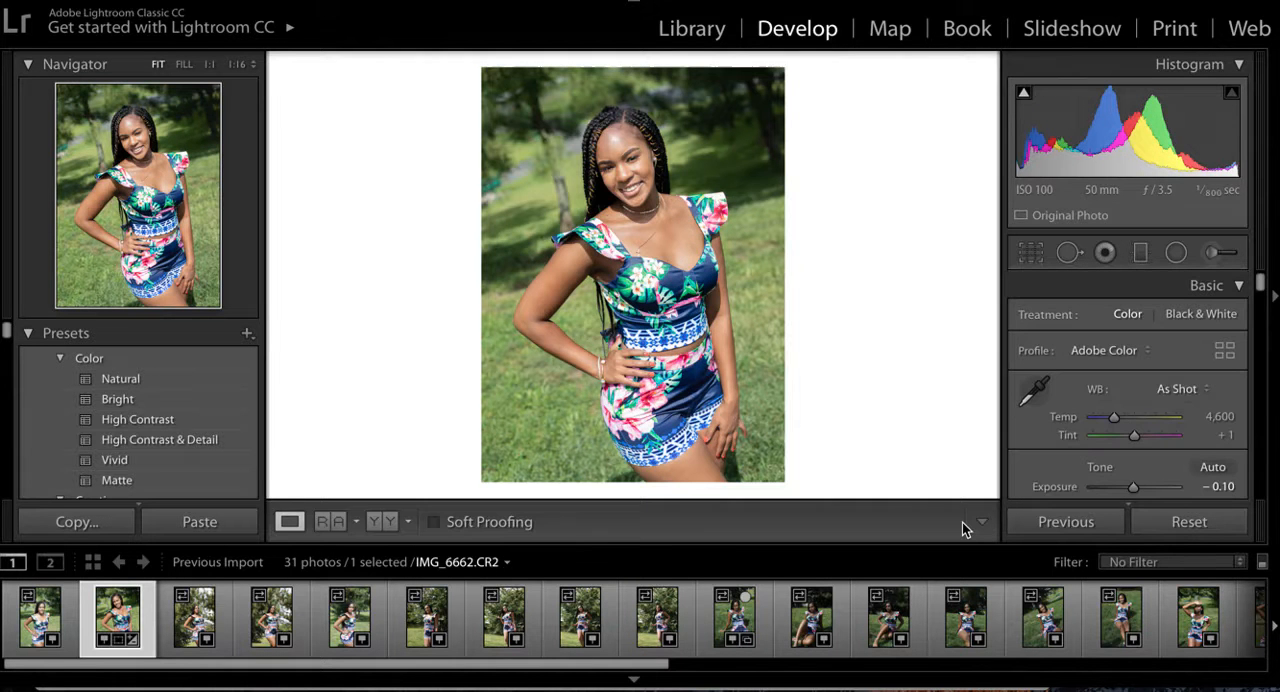
- Try lower contrast on the photo, then set Contrast to +34 and Exposure to +0.05
scroll(1120, 450, down, 5)
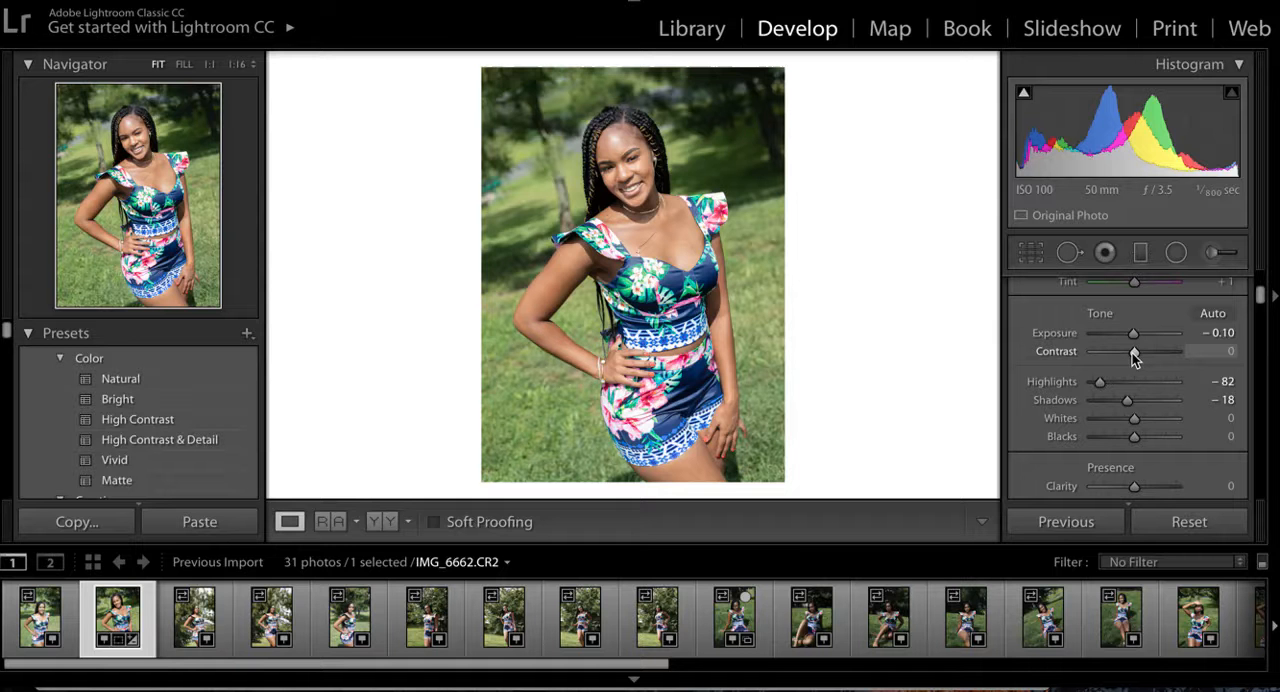
drag(1132, 353, 1110, 351)
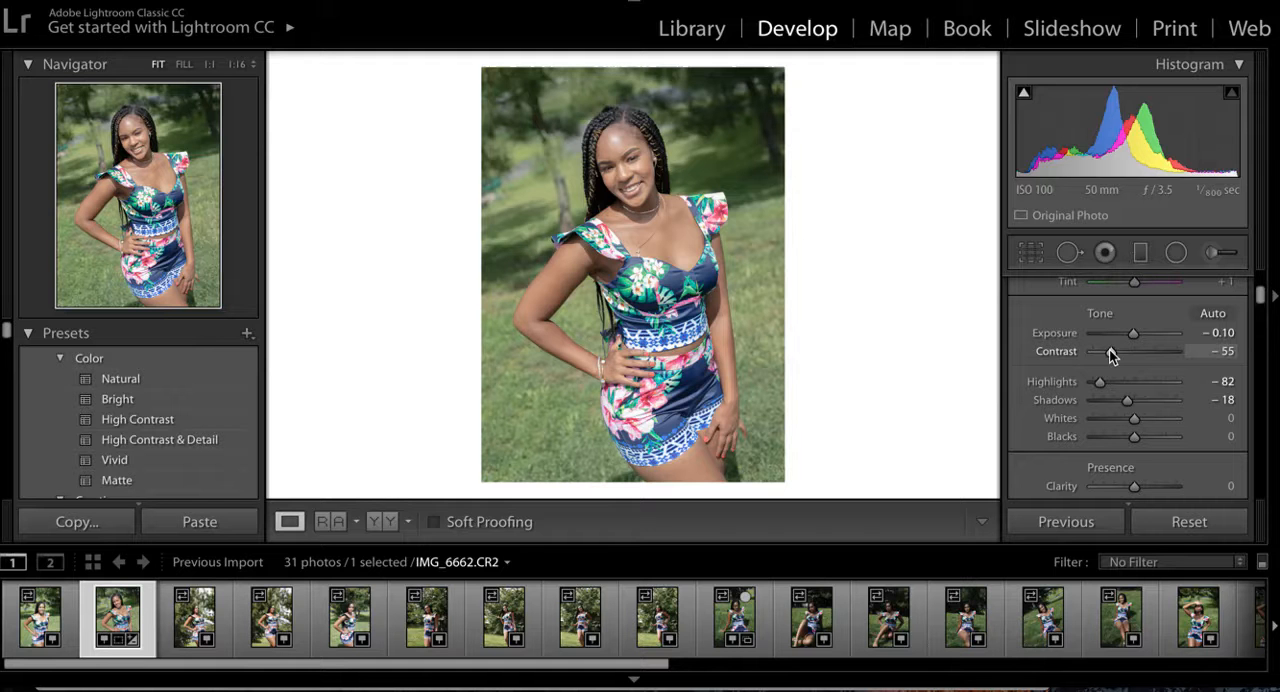
drag(1110, 351, 1137, 350)
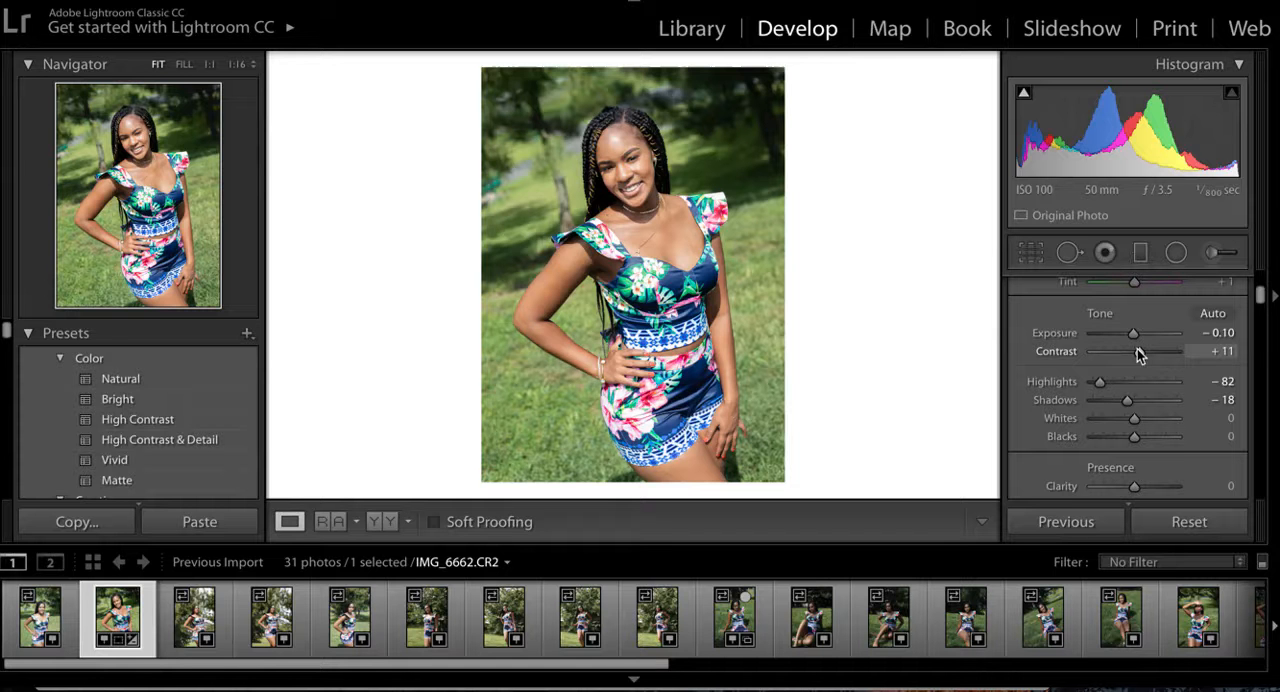
drag(1139, 354, 1146, 349)
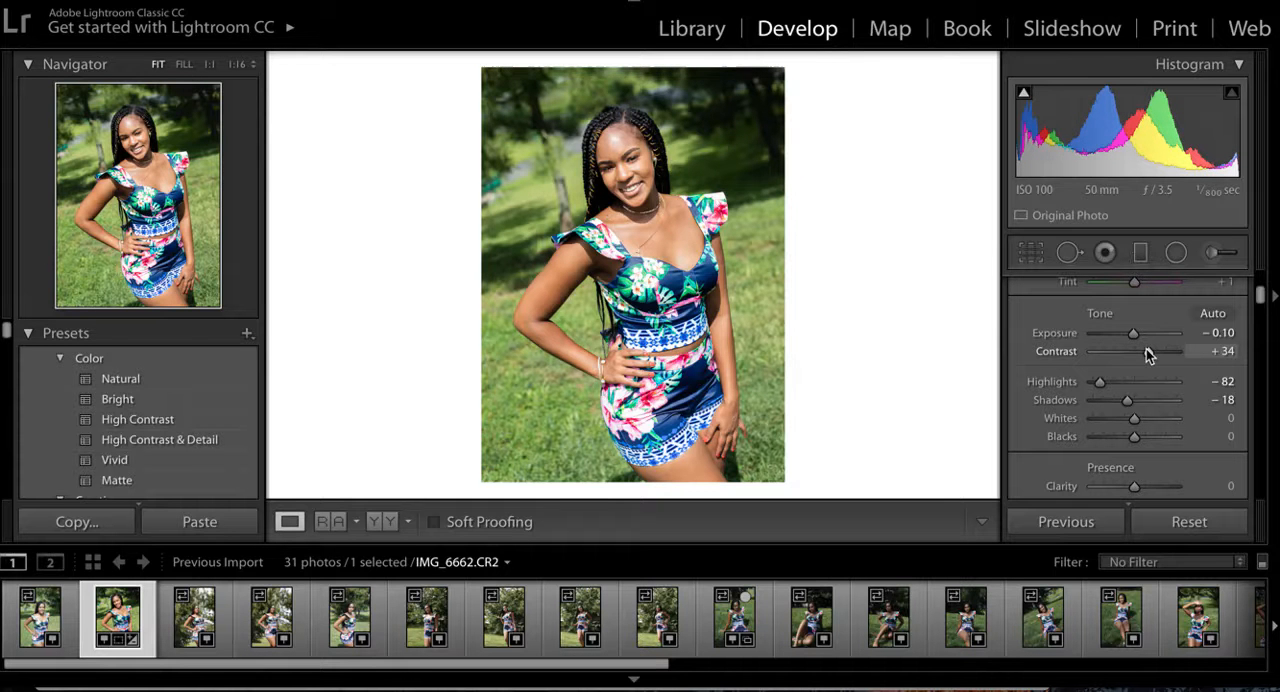
drag(1133, 333, 1137, 331)
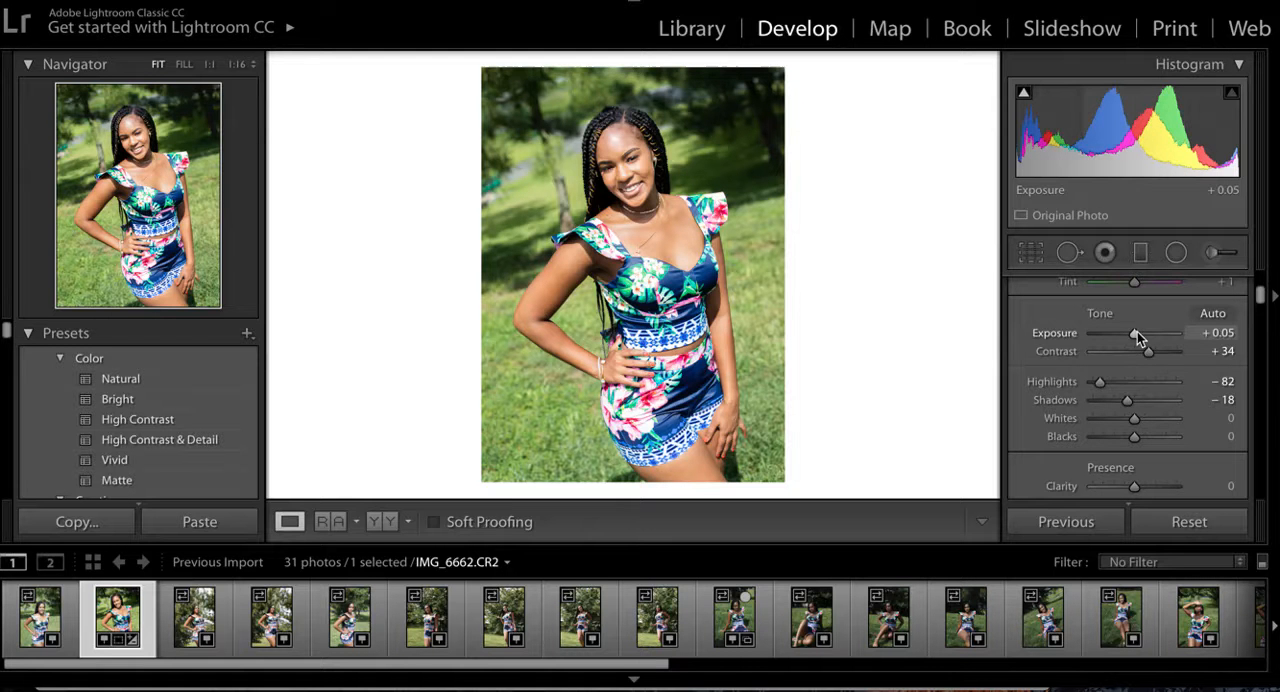
- Set Whites to −33 and compare the before and after versions side by side before returning to the single view
scroll(1135, 375, down, 2)
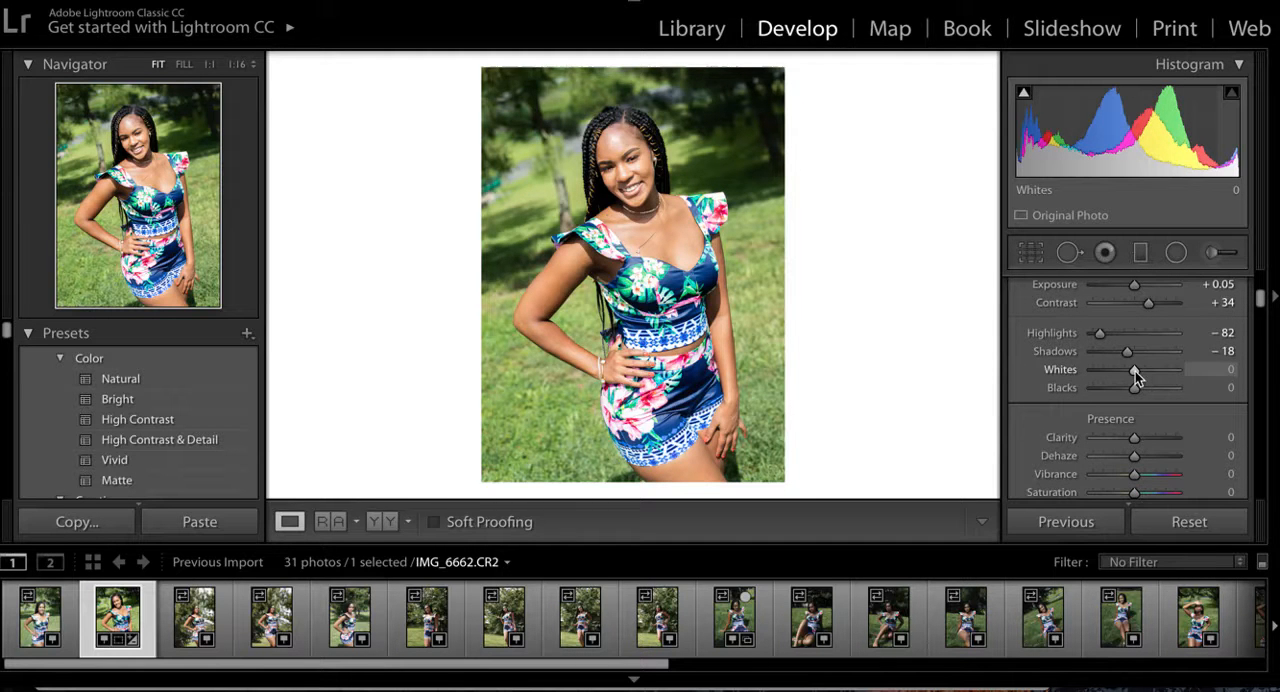
drag(1135, 371, 1121, 373)
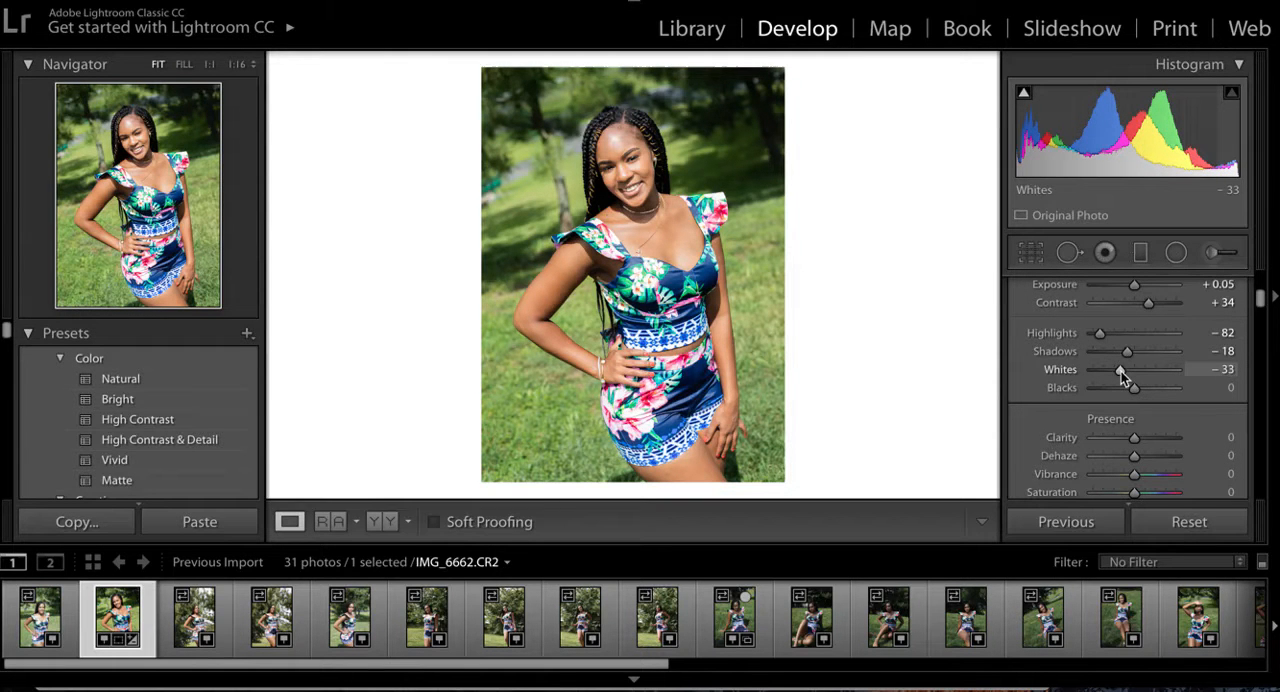
click(385, 527)
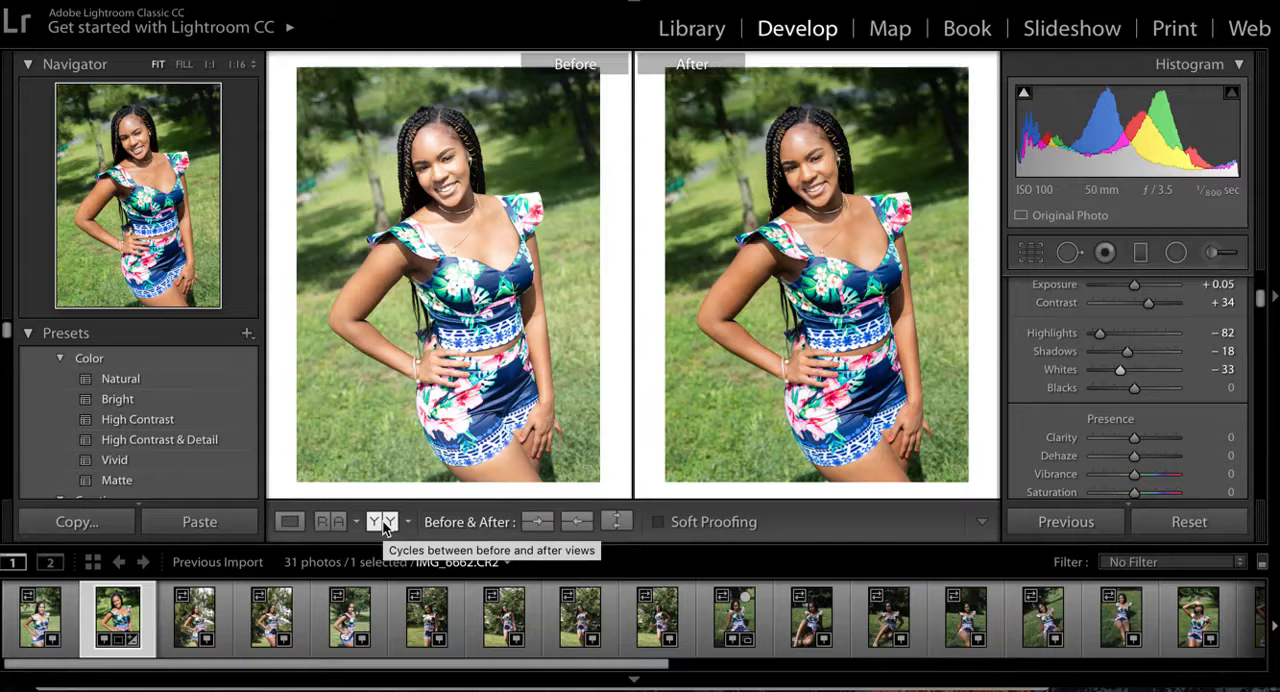
click(288, 521)
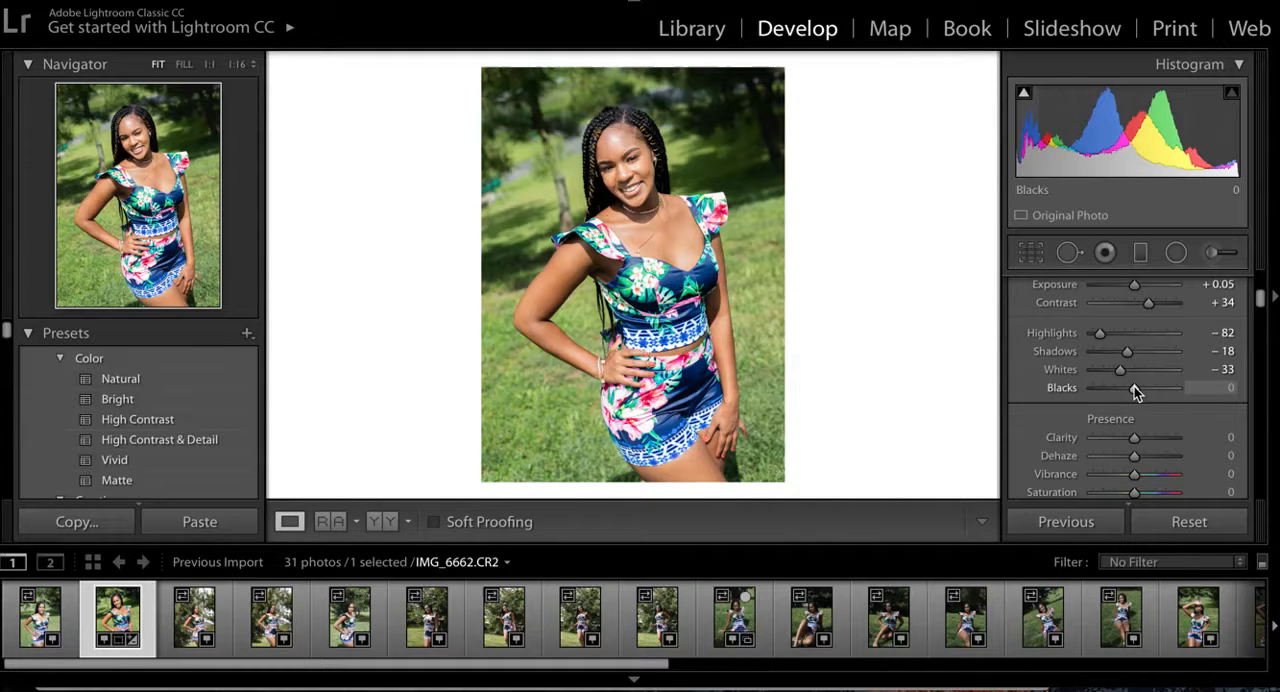
- Try raising Blacks to +53, then reset Blacks to its default
mouse_move(1134, 386)
mouse_down()
mouse_move(1170, 389)
mouse_move(1157, 389)
mouse_up()
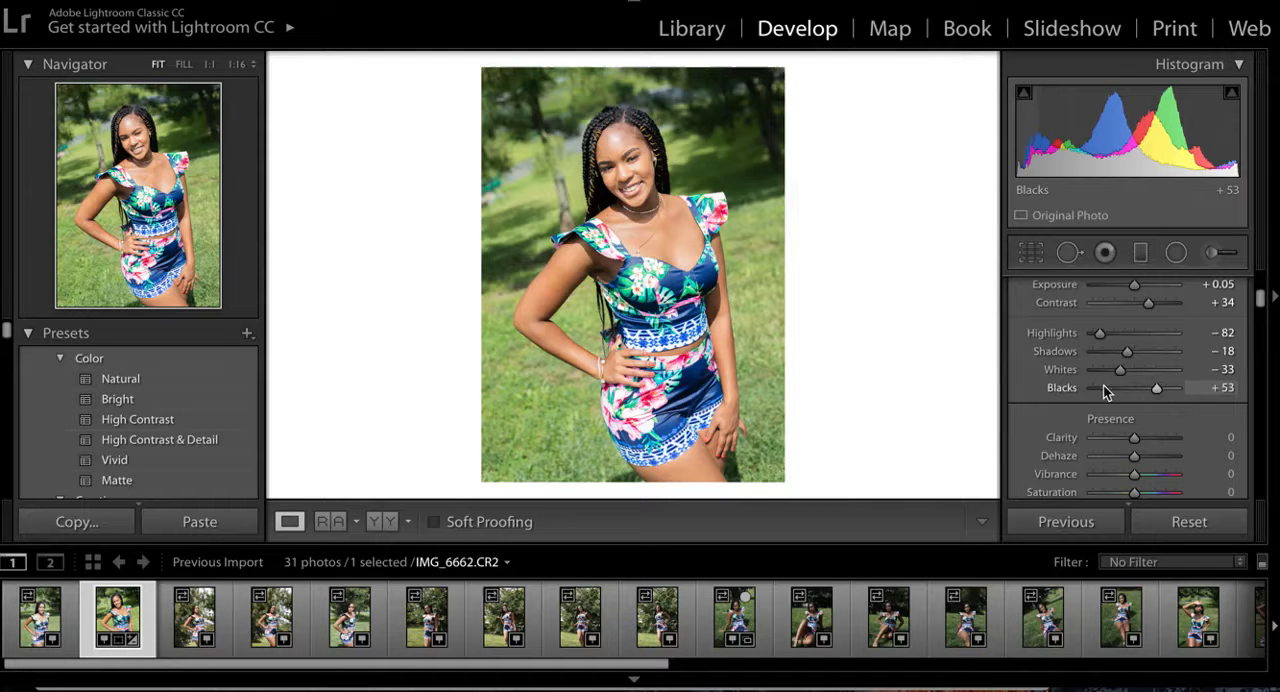
double_click(1072, 388)
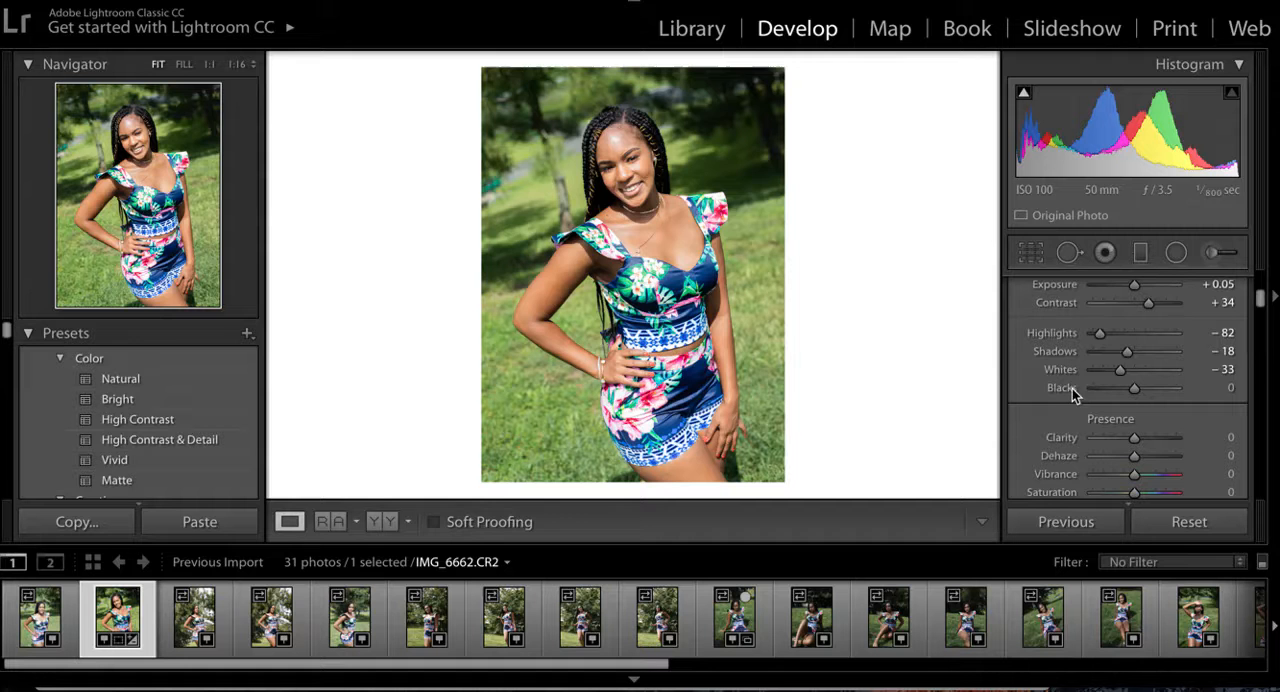
- Set Blacks to +51, then try negative and positive Clarity and leave it at −12
drag(1135, 388, 1156, 388)
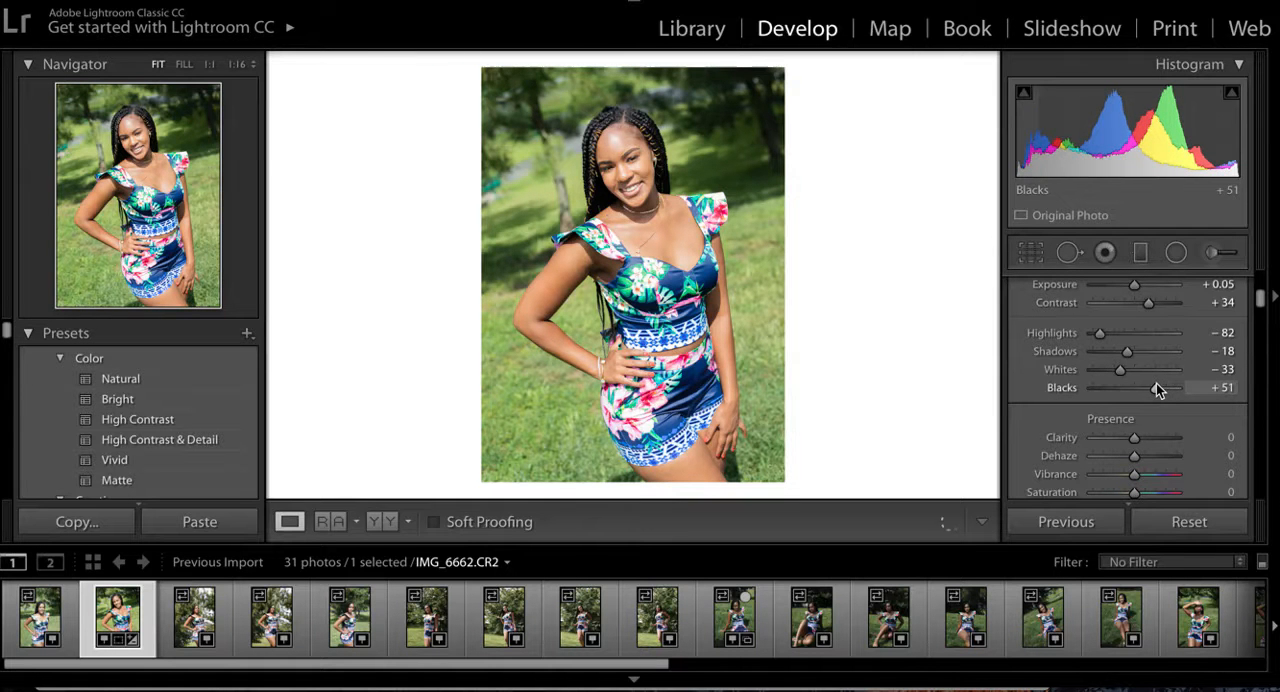
scroll(1156, 386, down, 1)
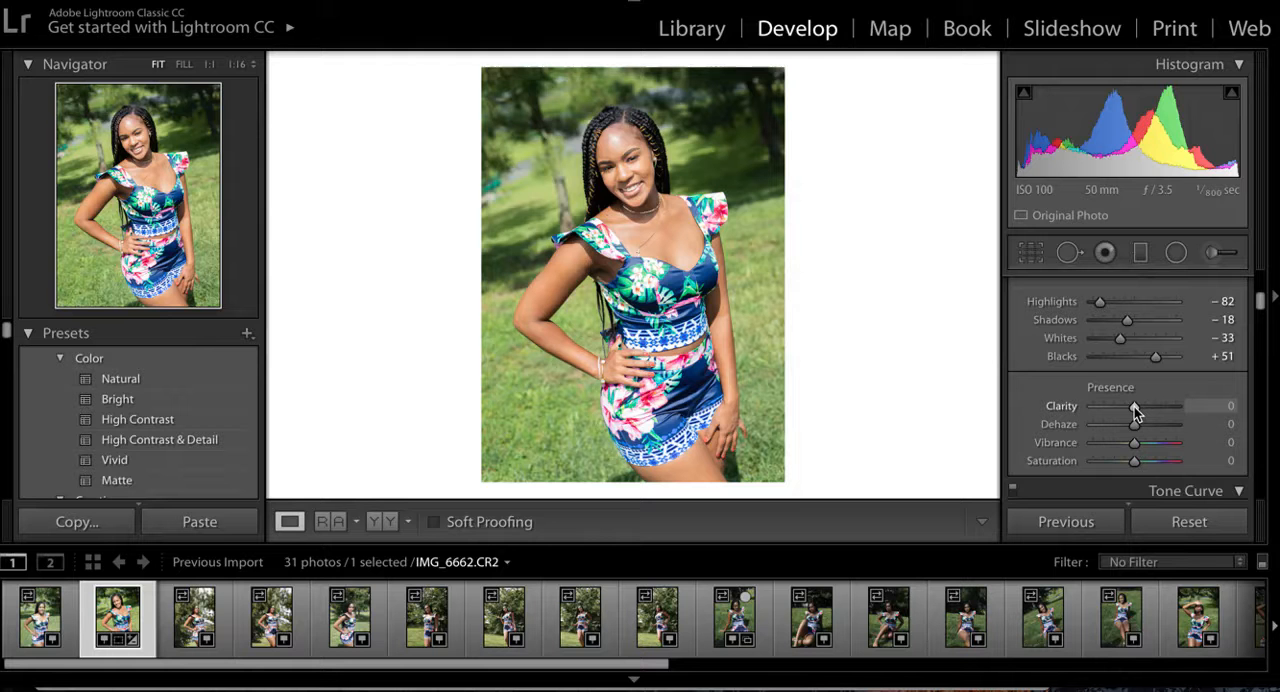
drag(1134, 407, 1129, 407)
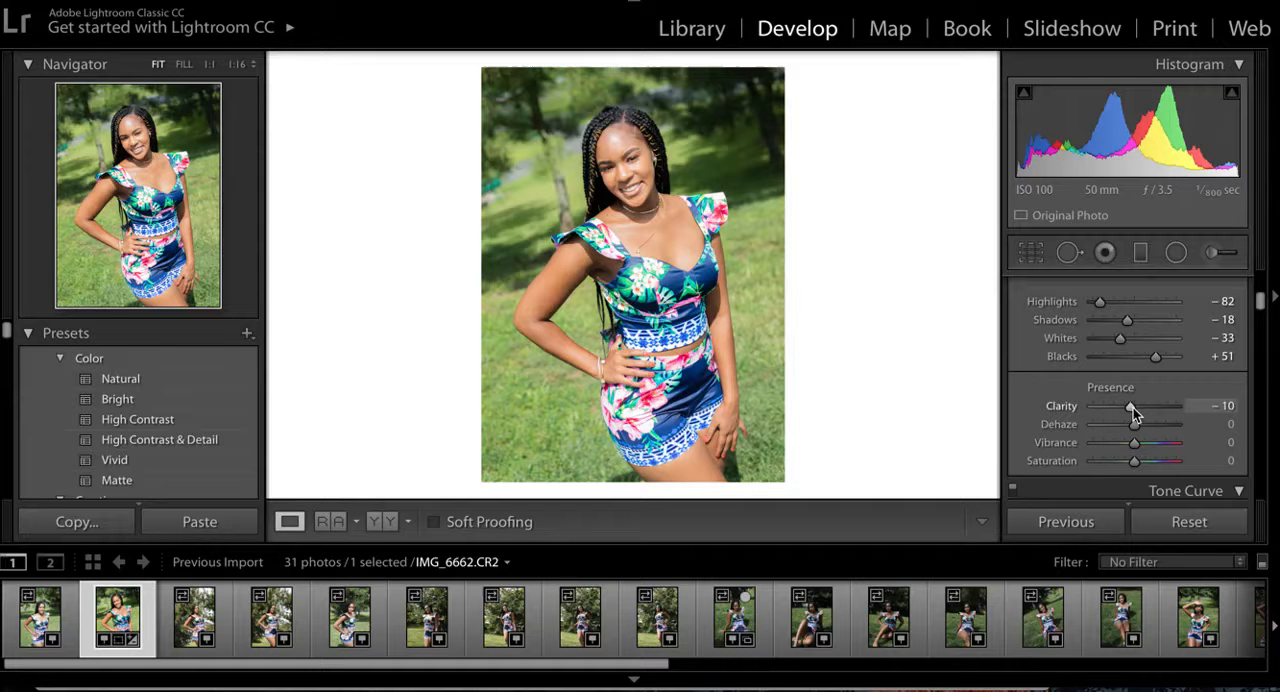
drag(1133, 408, 1145, 407)
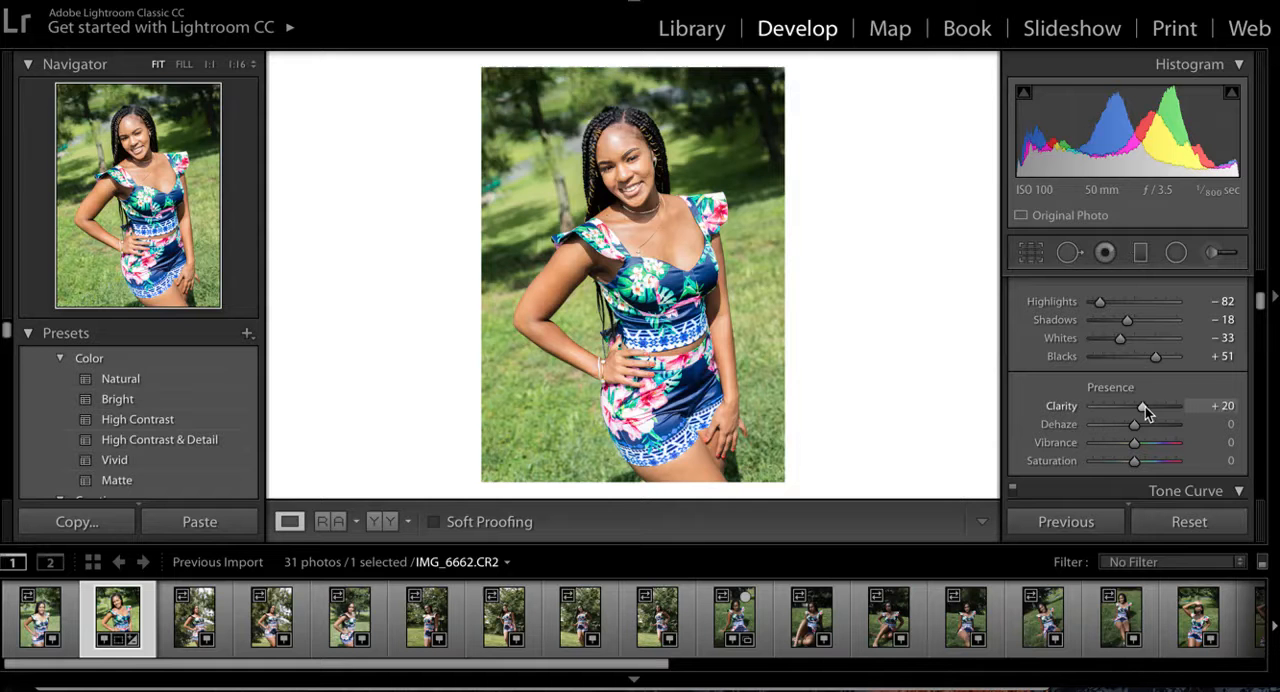
drag(1145, 407, 1132, 407)
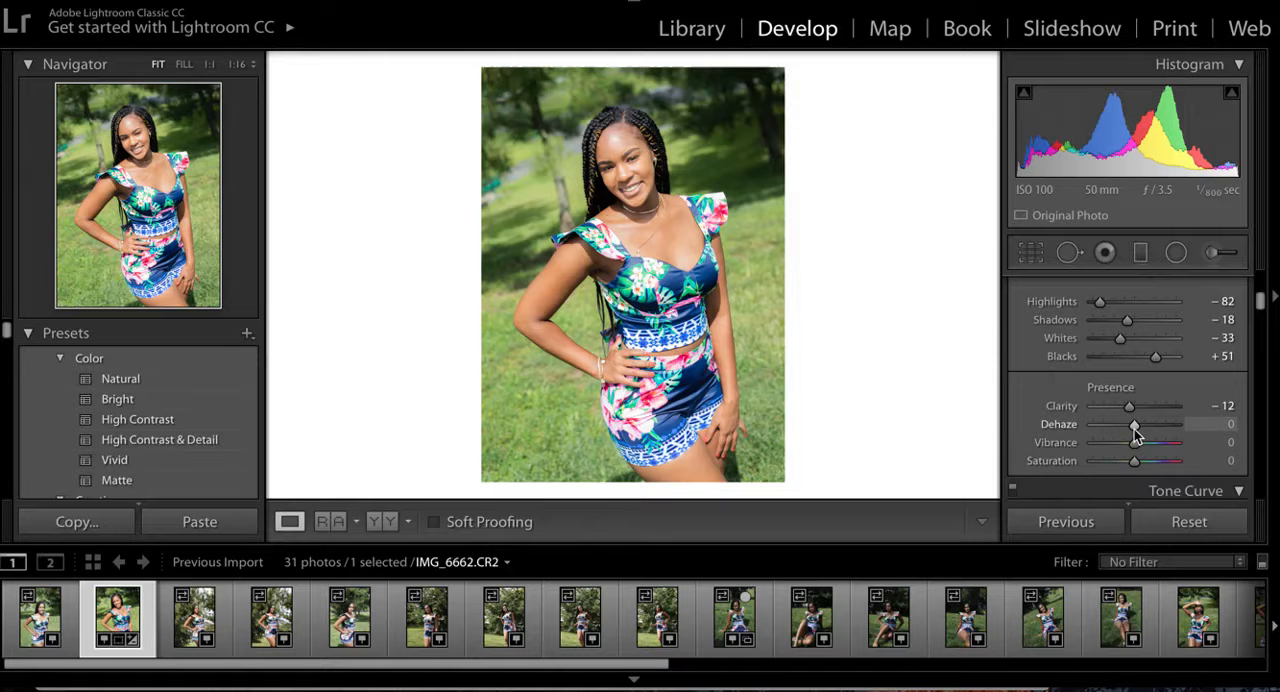
- Set Dehaze to +13 and inspect the subject's face at 1:1 before returning to the fitted view
drag(1134, 429, 1140, 430)
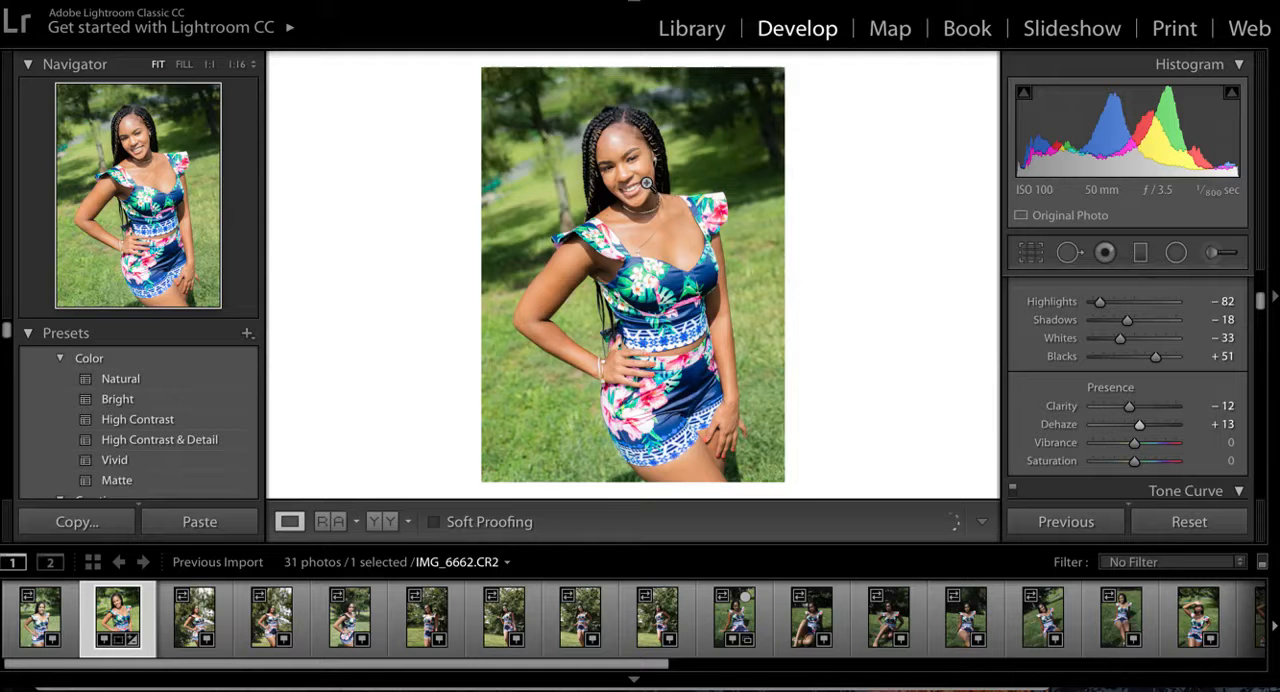
click(210, 65)
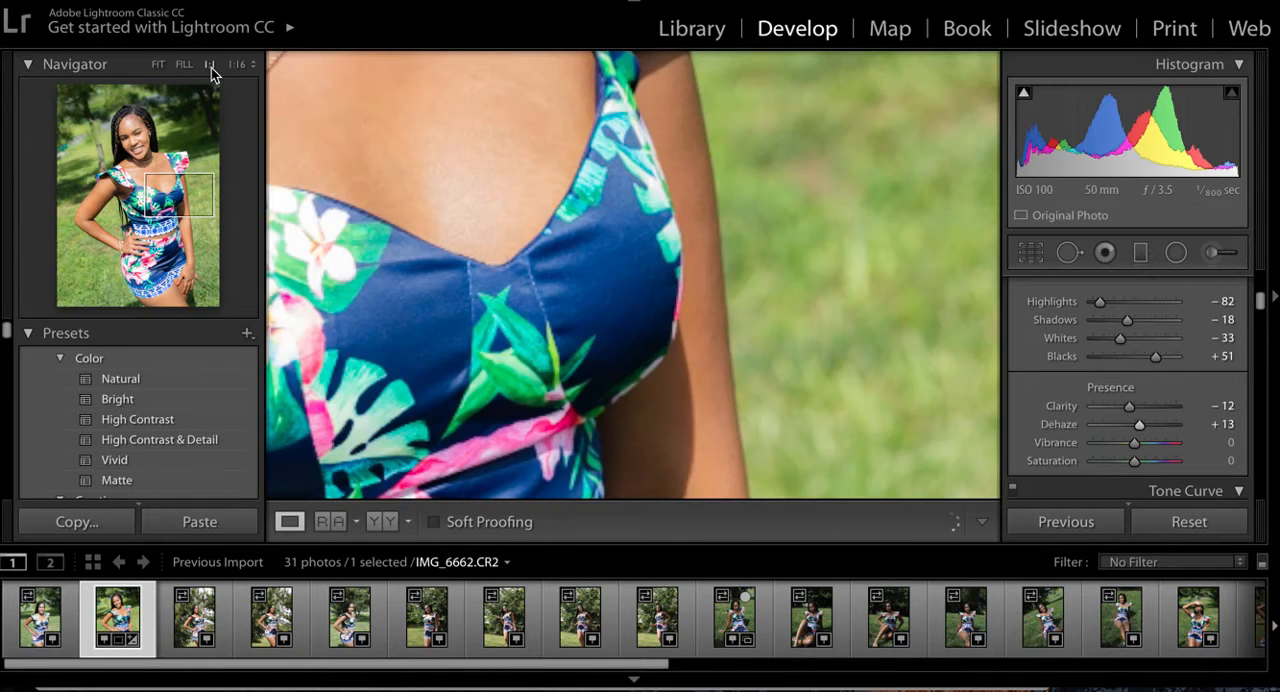
click(149, 177)
drag(149, 177, 142, 140)
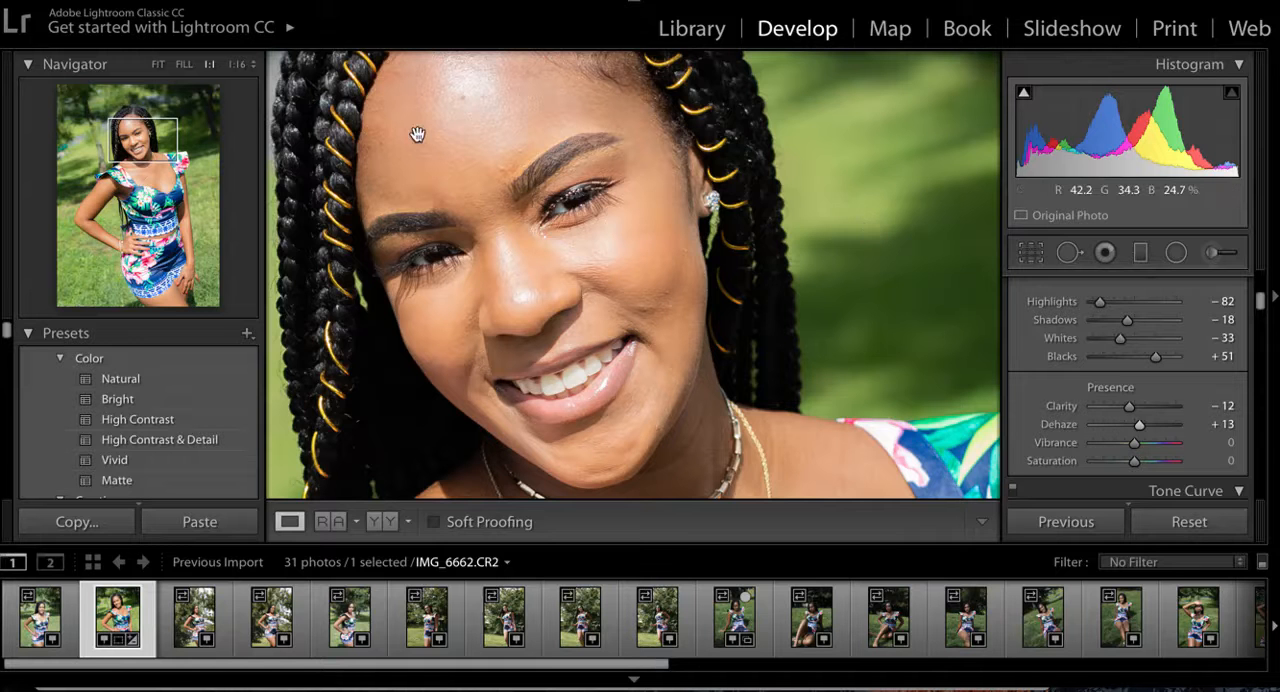
click(157, 65)
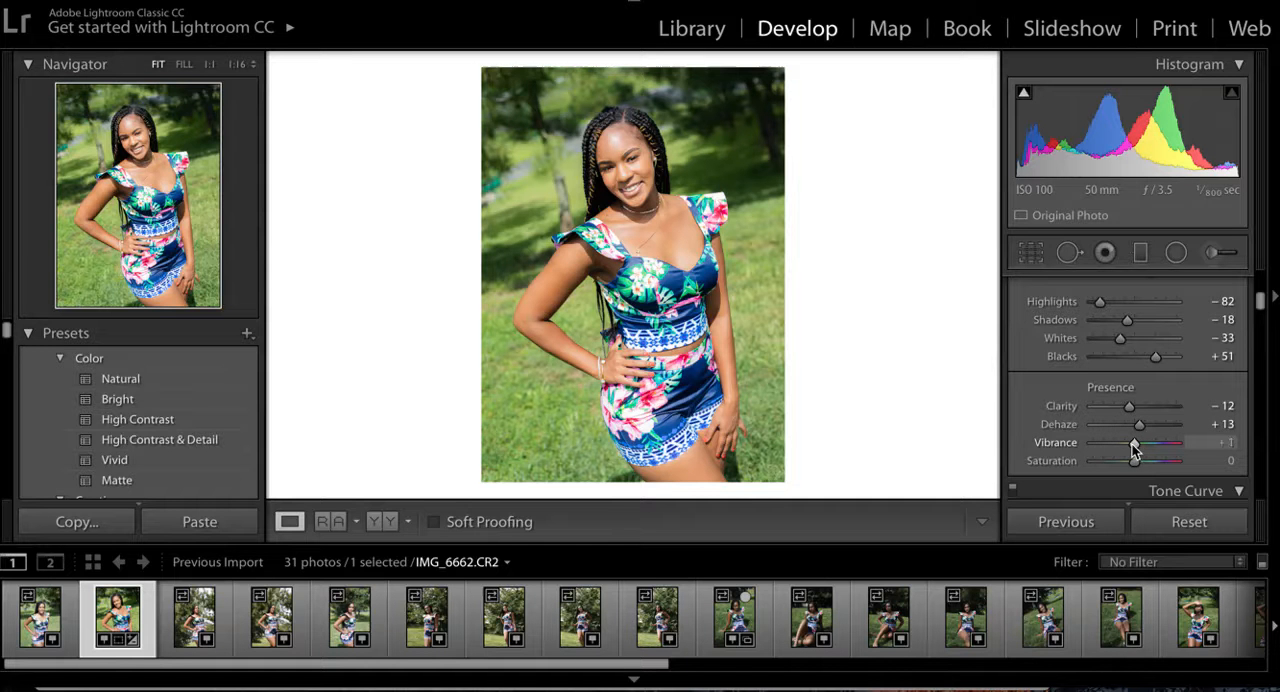
- Set Vibrance to +7, then try adjusting the overall Saturation and reset it to its default
drag(1131, 443, 1144, 446)
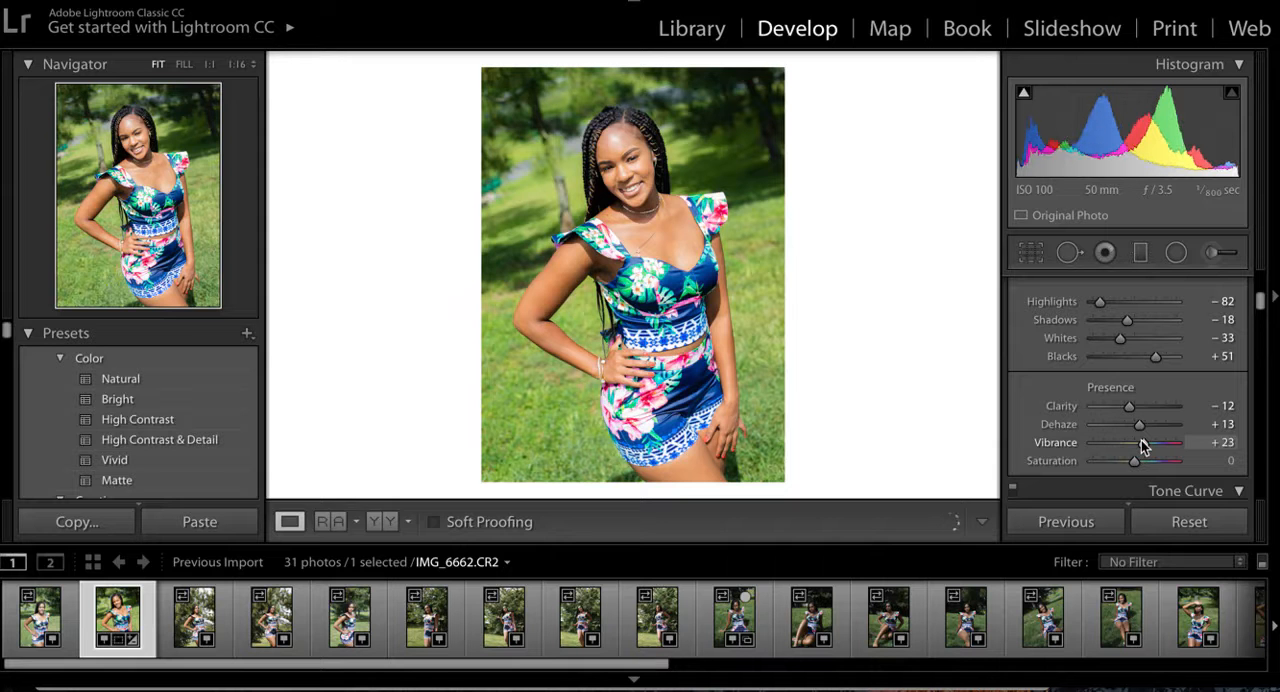
drag(1143, 445, 1135, 447)
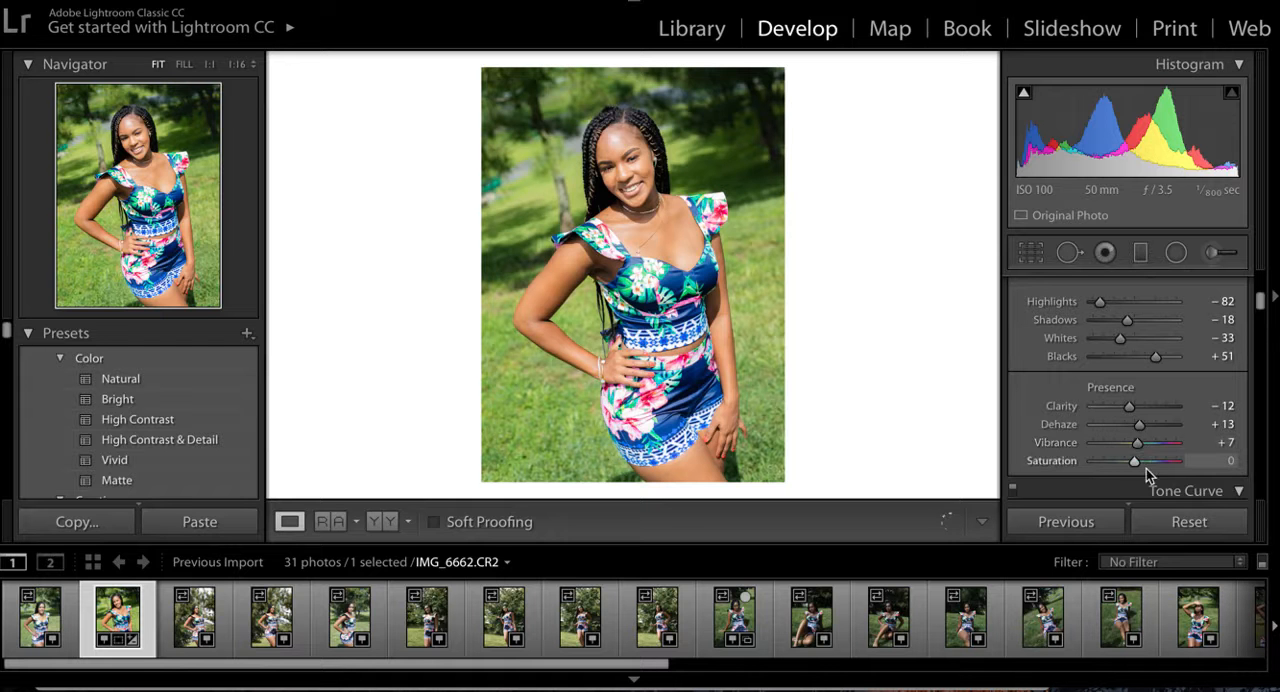
mouse_move(1134, 463)
mouse_down()
mouse_move(1105, 462)
mouse_move(1140, 465)
mouse_up()
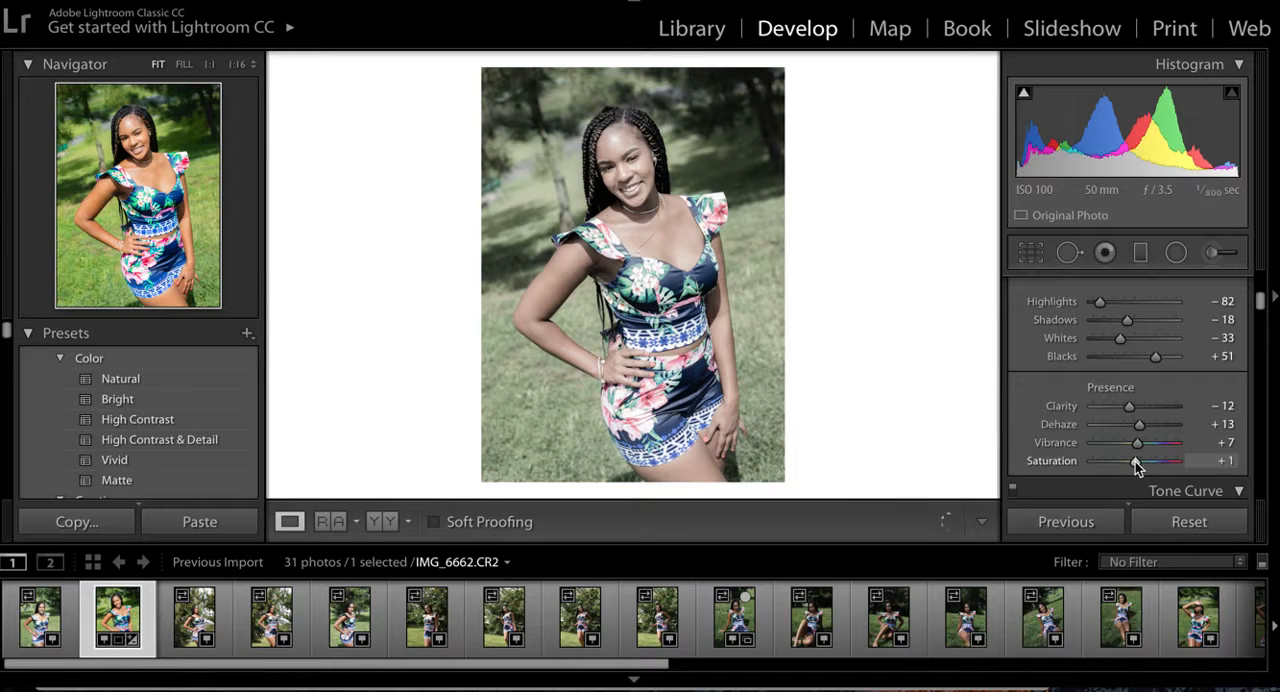
double_click(1056, 464)
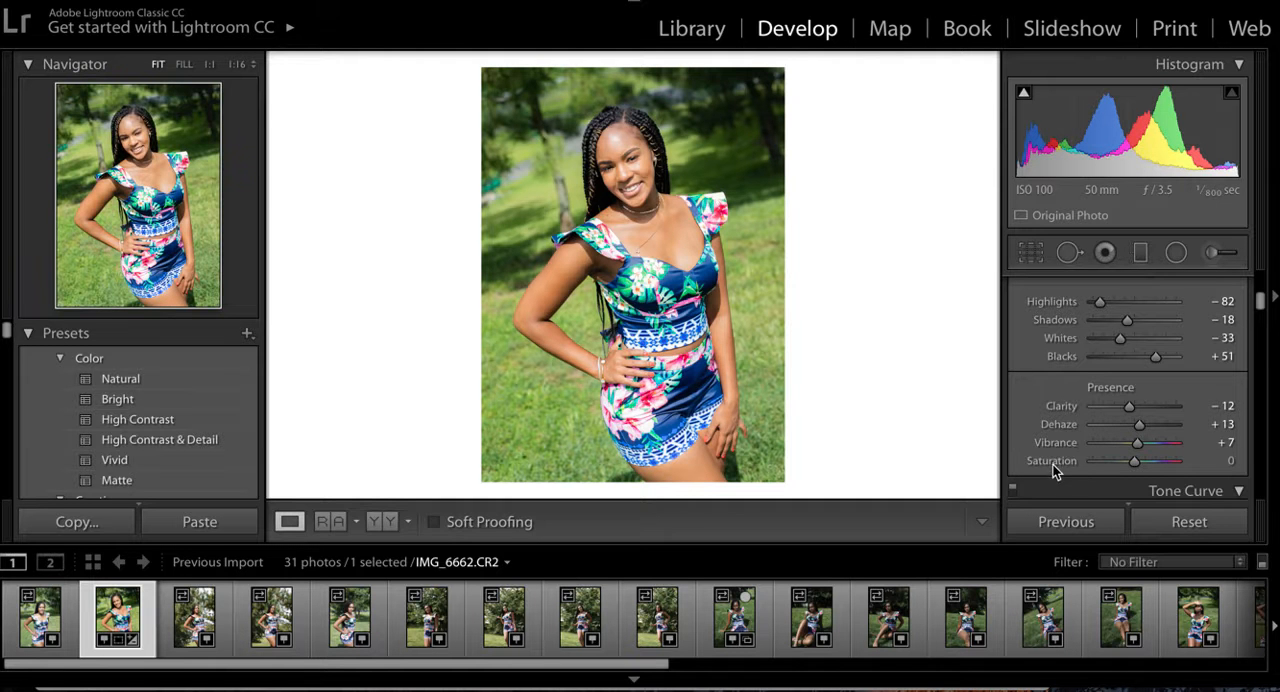
- Set the HSL Orange saturation to −5 and compare before and after side by side, returning to the single view
scroll(1067, 467, down, 4)
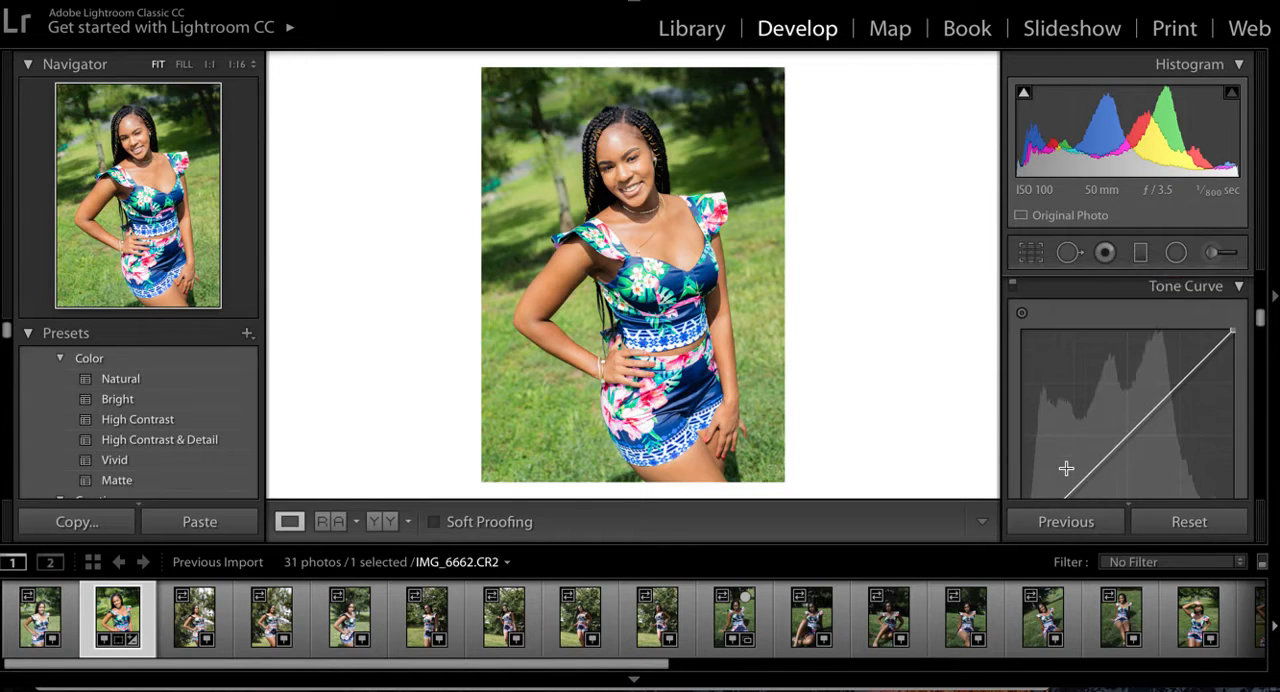
scroll(1066, 468, down, 2)
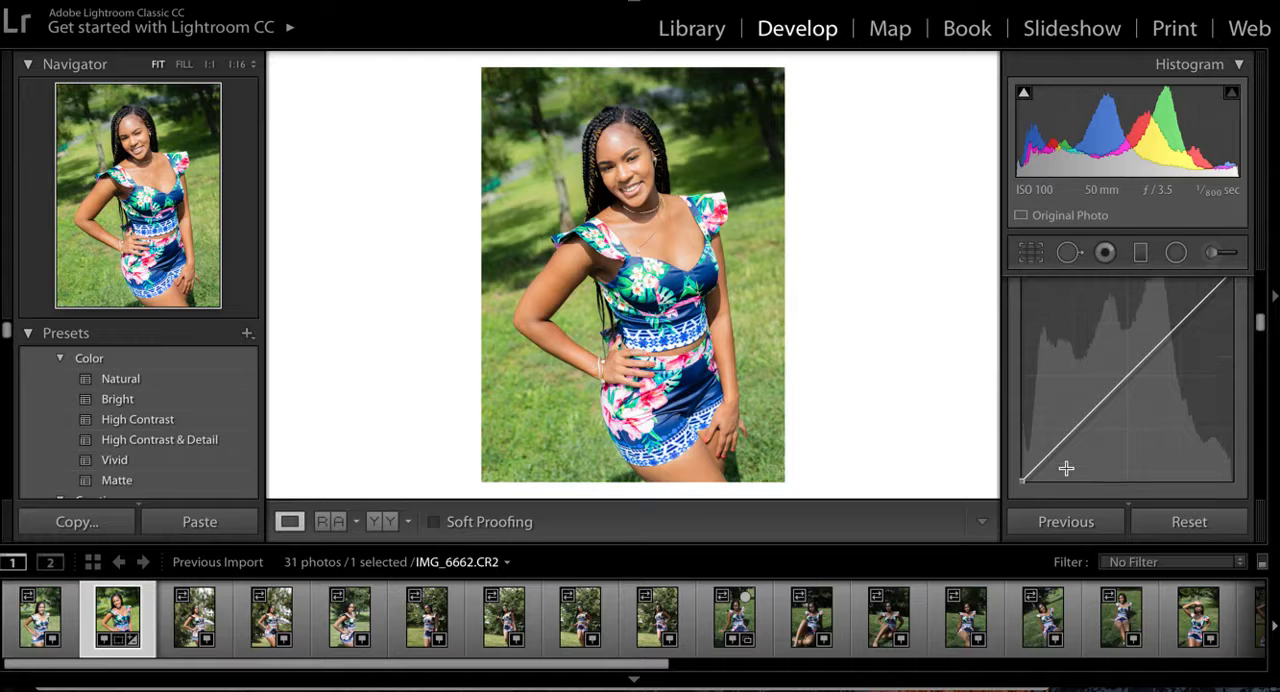
scroll(1066, 468, down, 3)
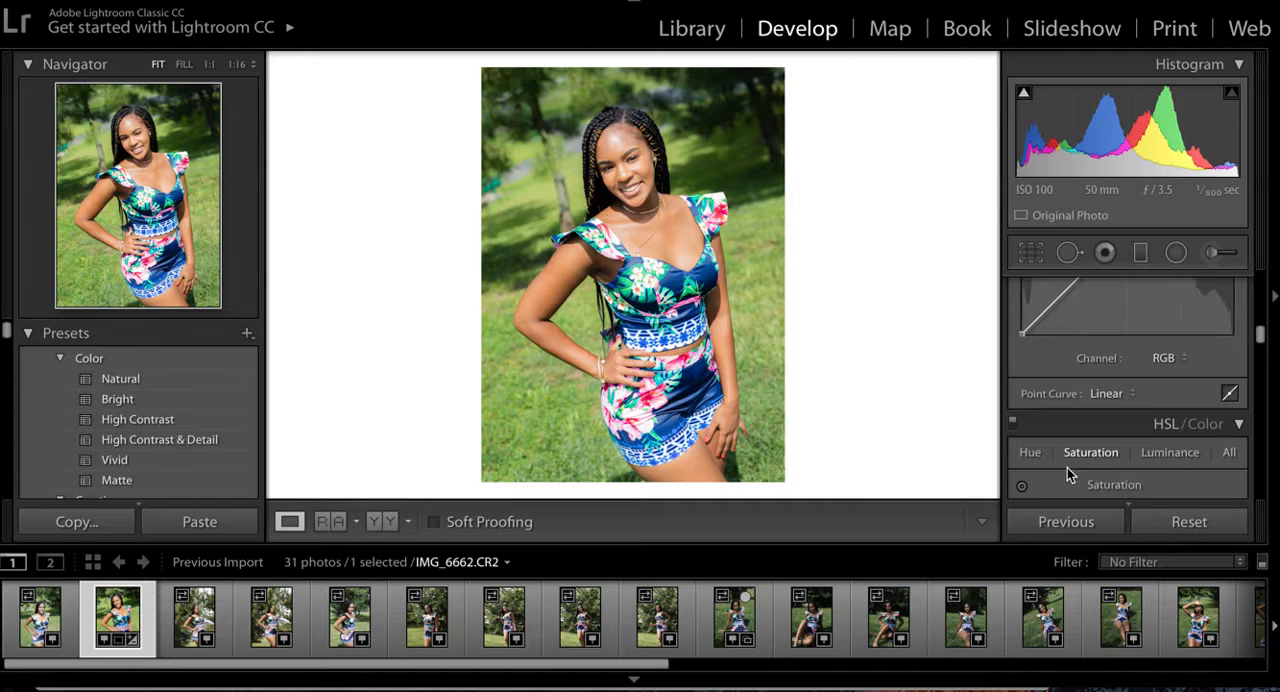
scroll(1067, 474, up, 3)
scroll(1067, 474, down, 5)
scroll(1067, 467, down, 1)
scroll(1067, 467, up, 1)
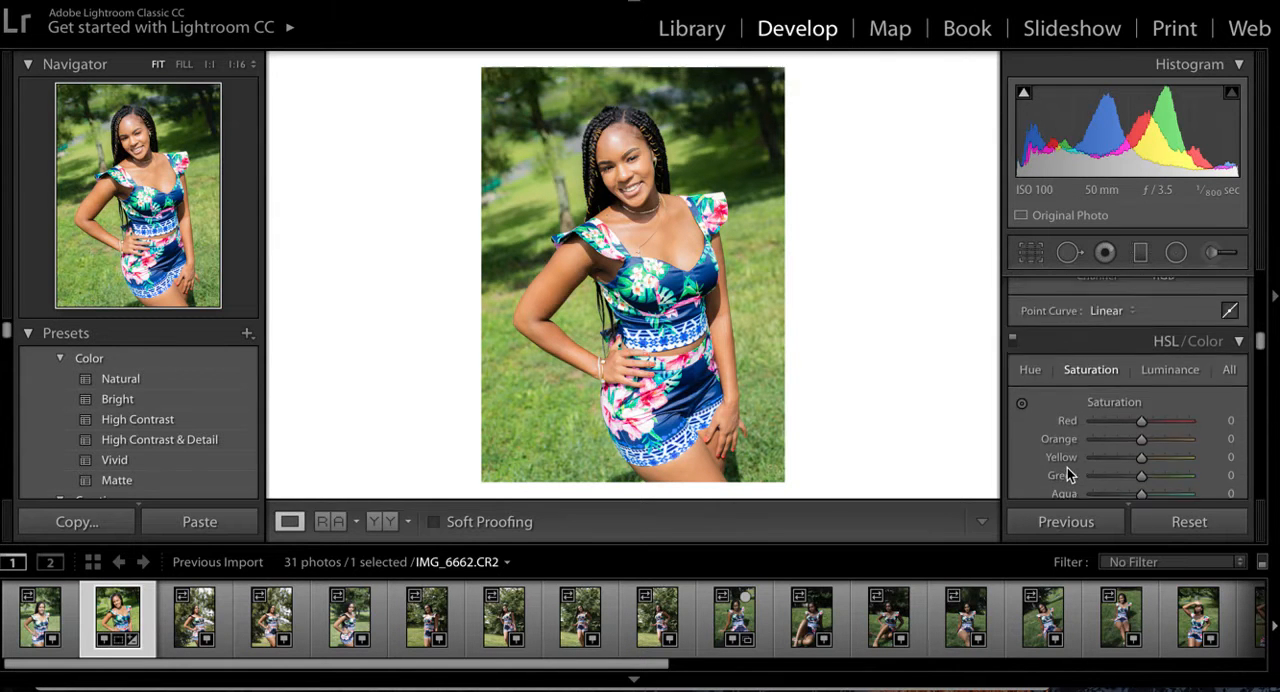
scroll(1067, 467, down, 2)
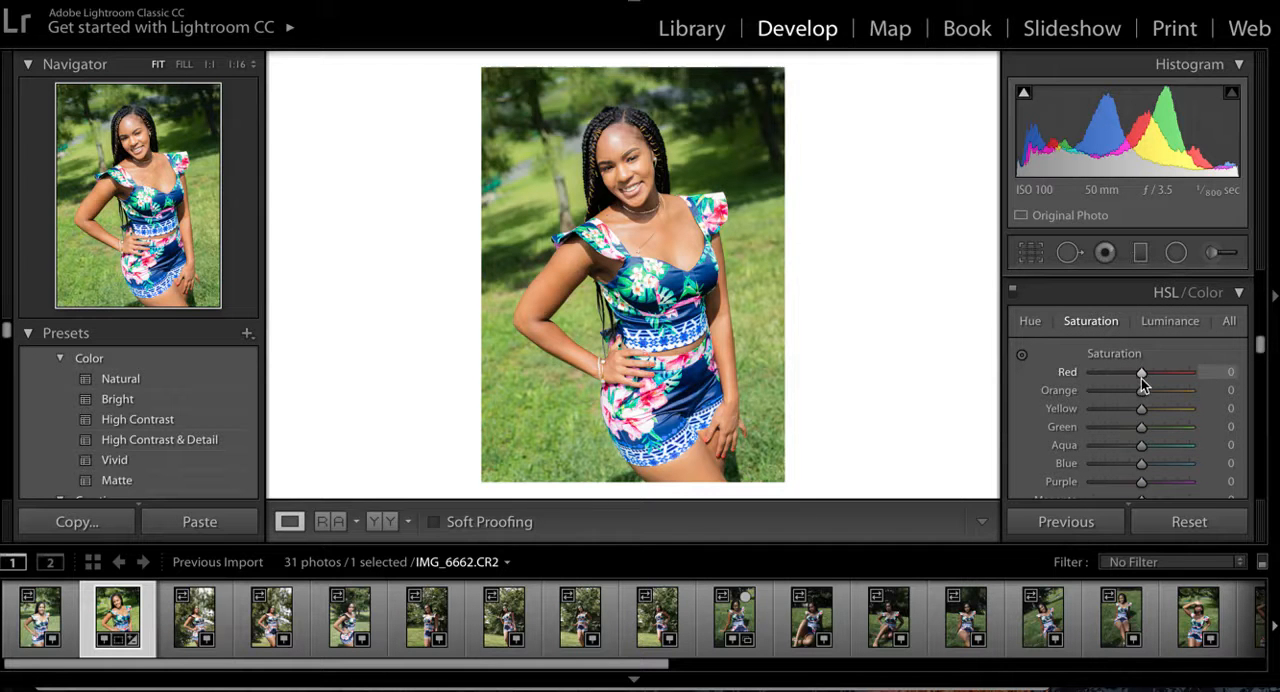
click(1028, 322)
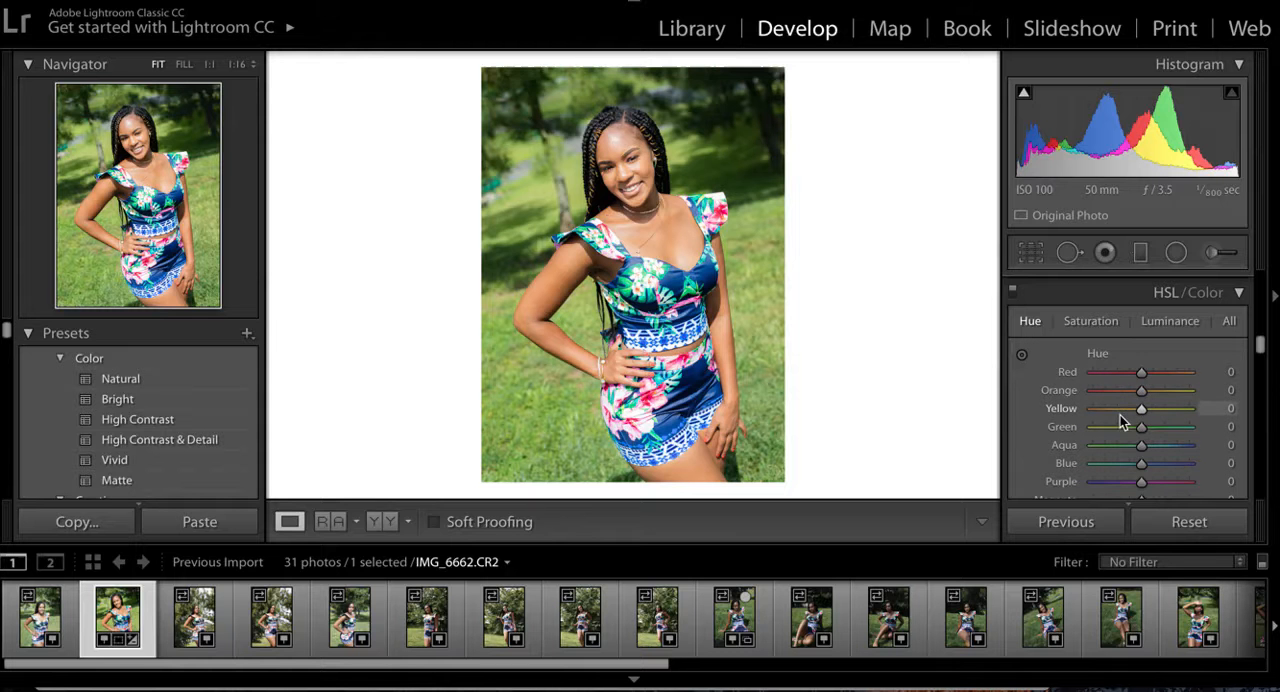
click(1081, 320)
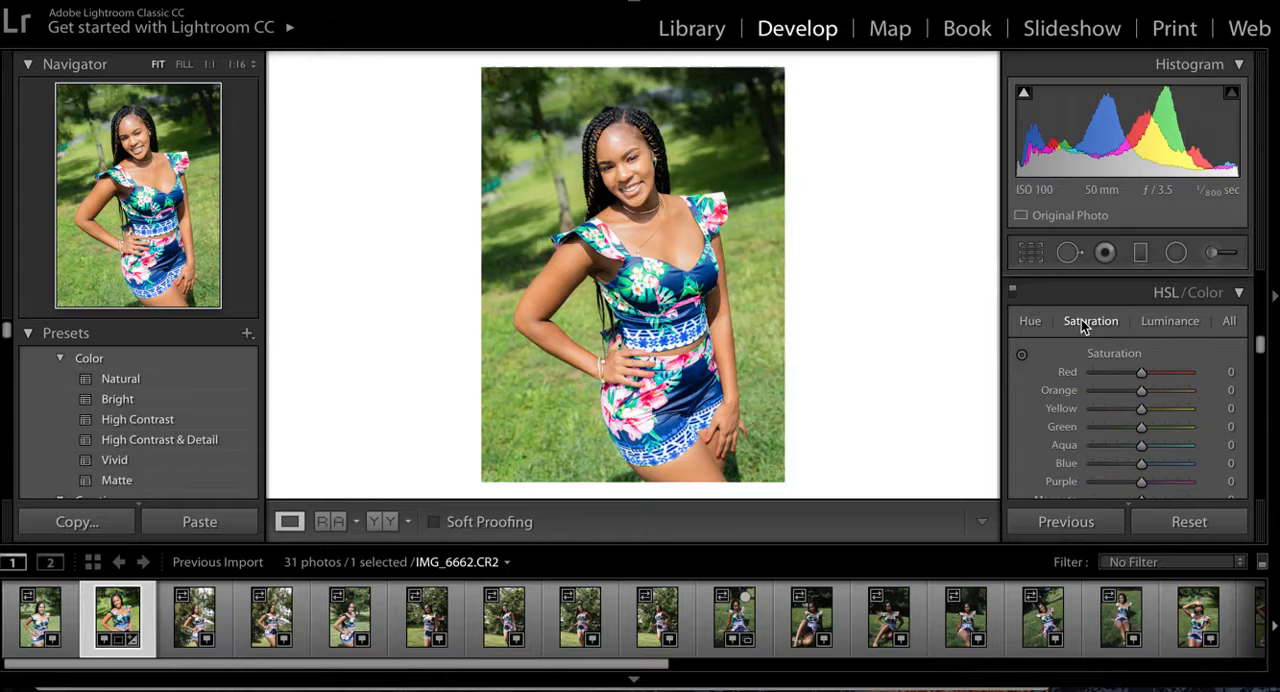
drag(1141, 397, 1138, 397)
click(389, 522)
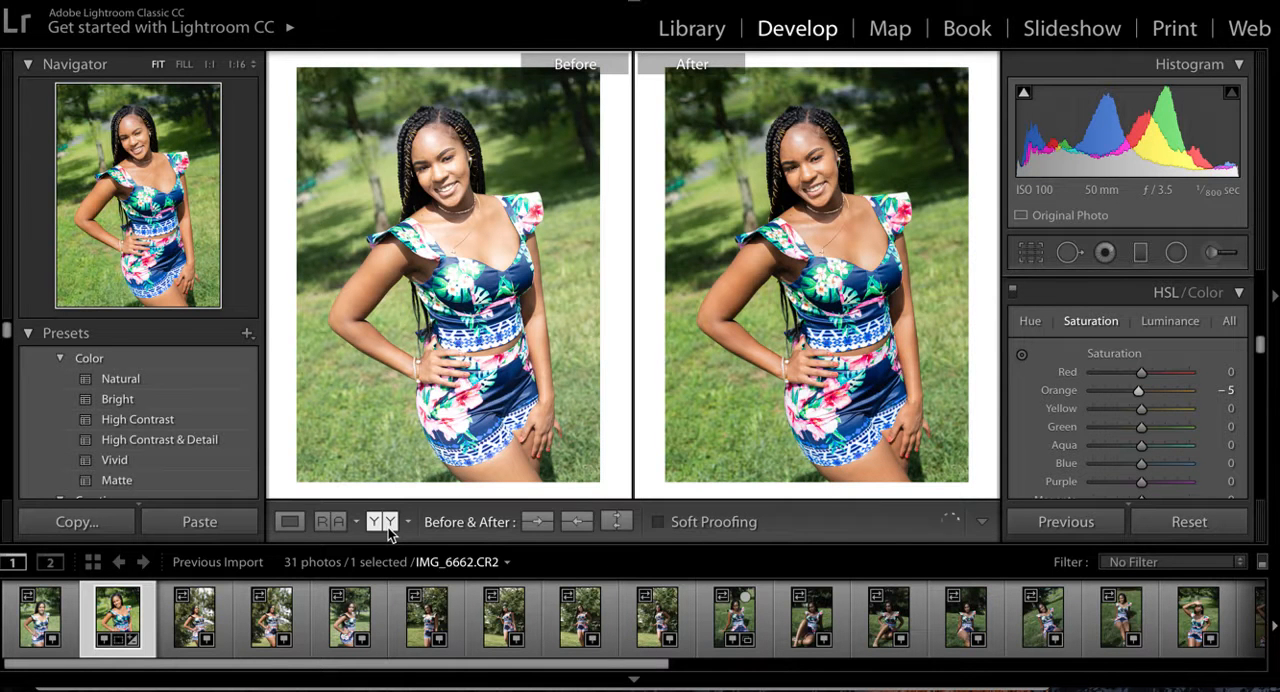
click(291, 522)
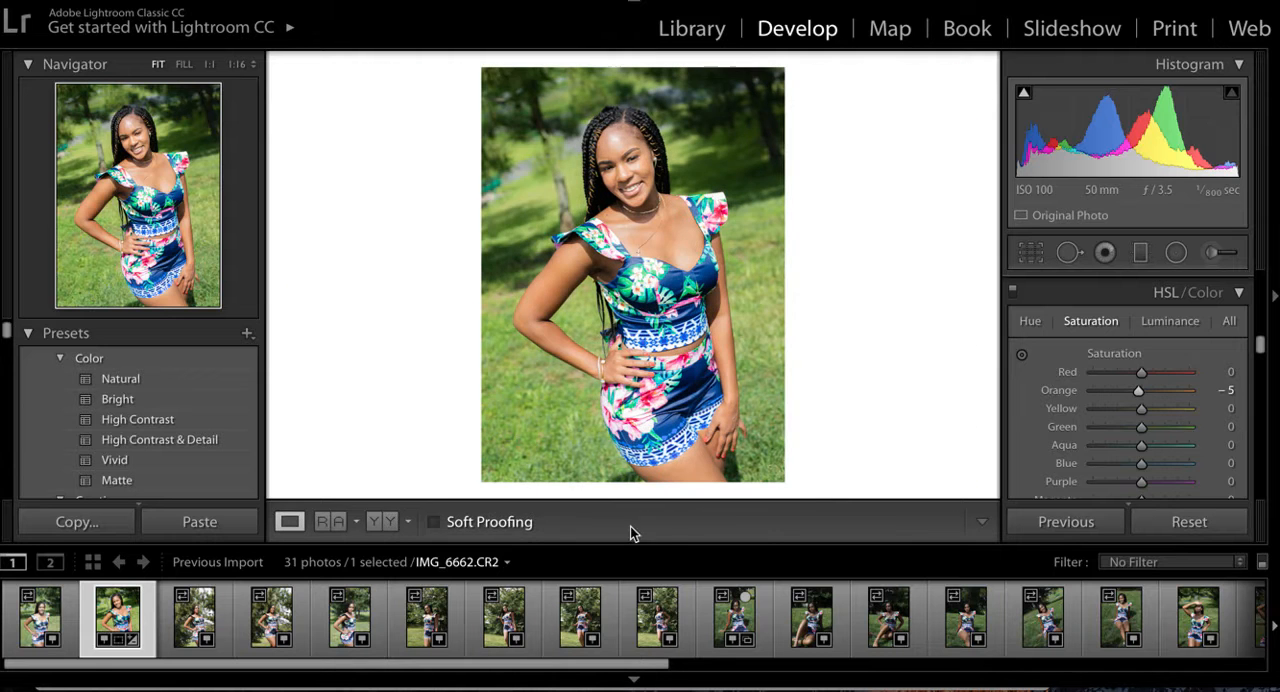
- Set the HSL Red saturation to −4, and try Orange at −13 before settling on −7
drag(1141, 390, 1137, 390)
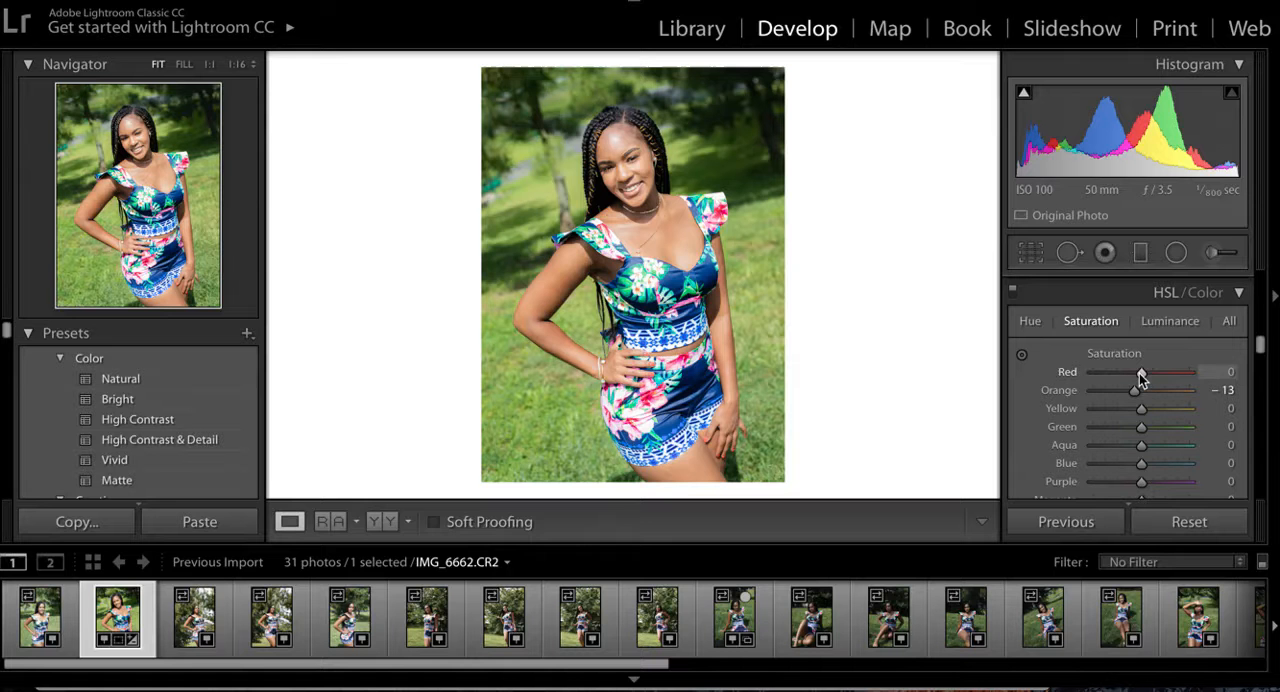
drag(1141, 374, 1138, 374)
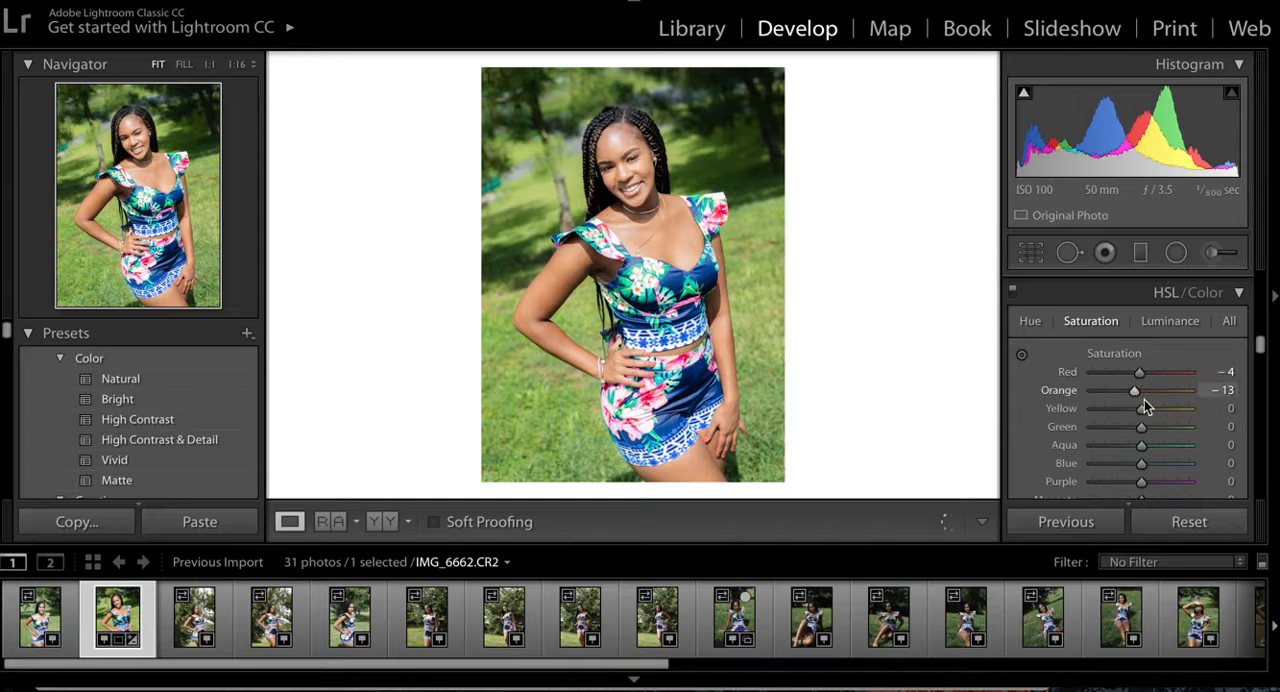
drag(1136, 394, 1142, 400)
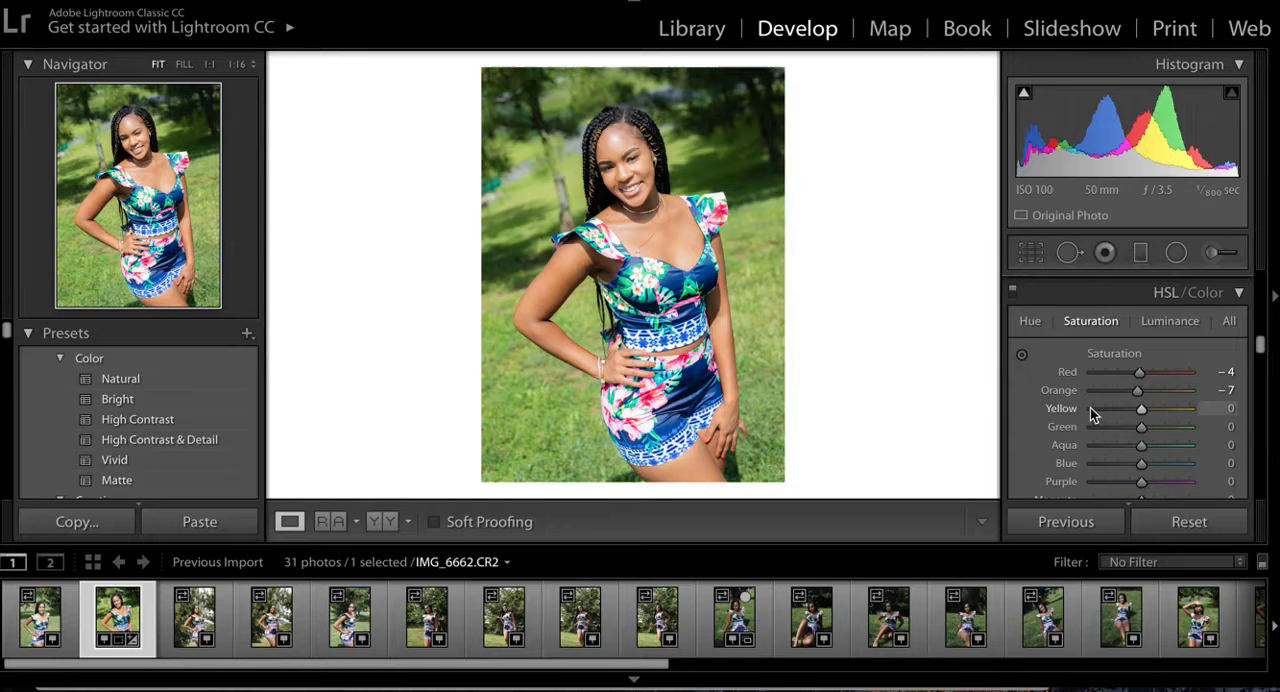
- Try low Sharpening Masking values such as 9, then set Masking to 100 while previewing the black-and-white mask
scroll(1090, 407, down, 2)
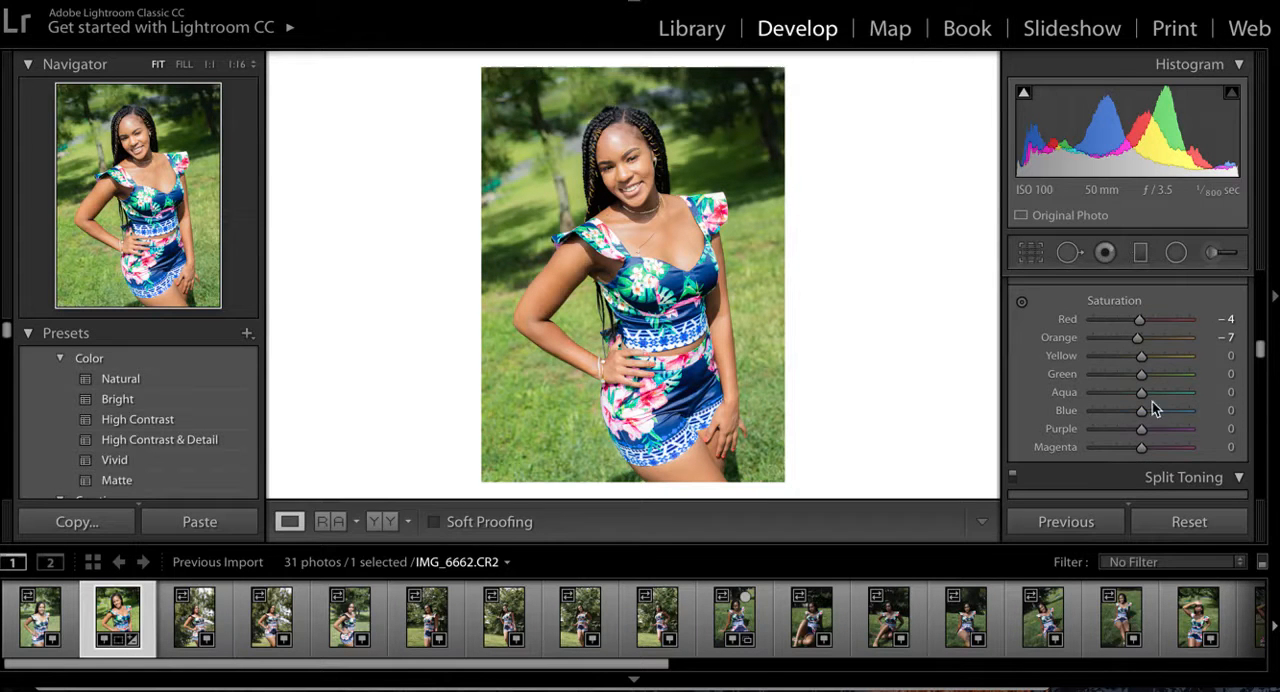
scroll(1158, 426, down, 5)
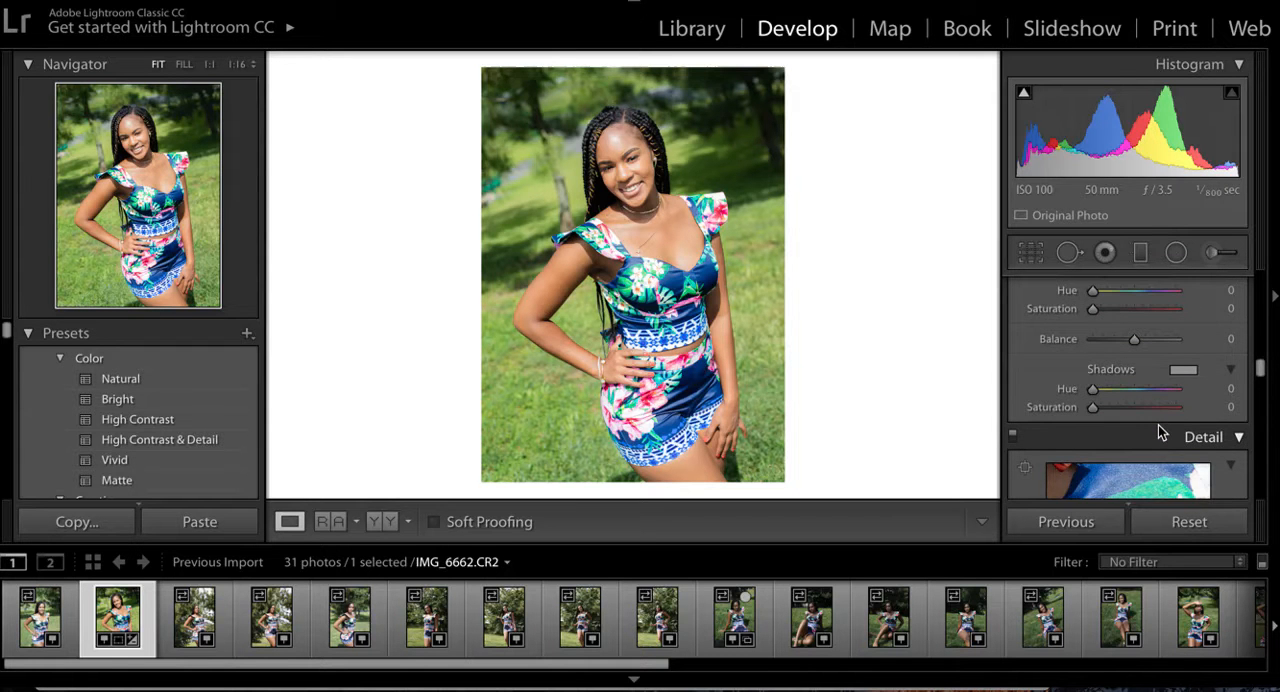
scroll(1158, 425, up, 2)
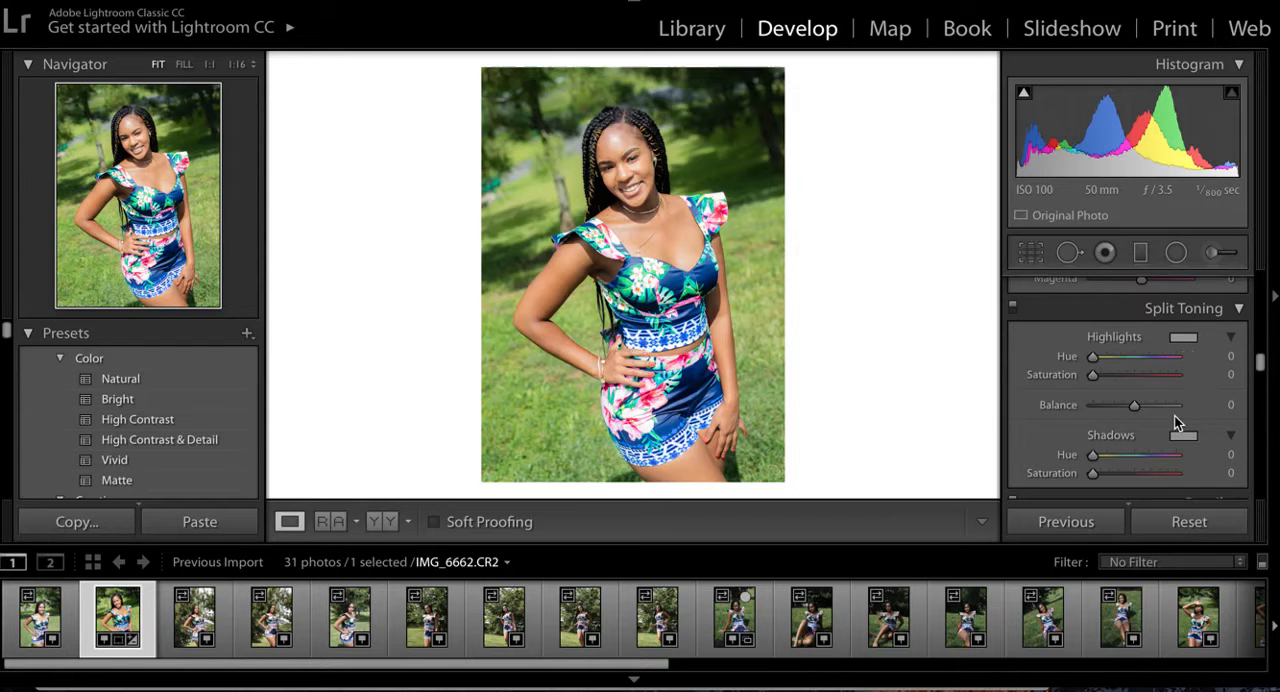
scroll(1174, 415, down, 4)
scroll(1174, 415, down, 3)
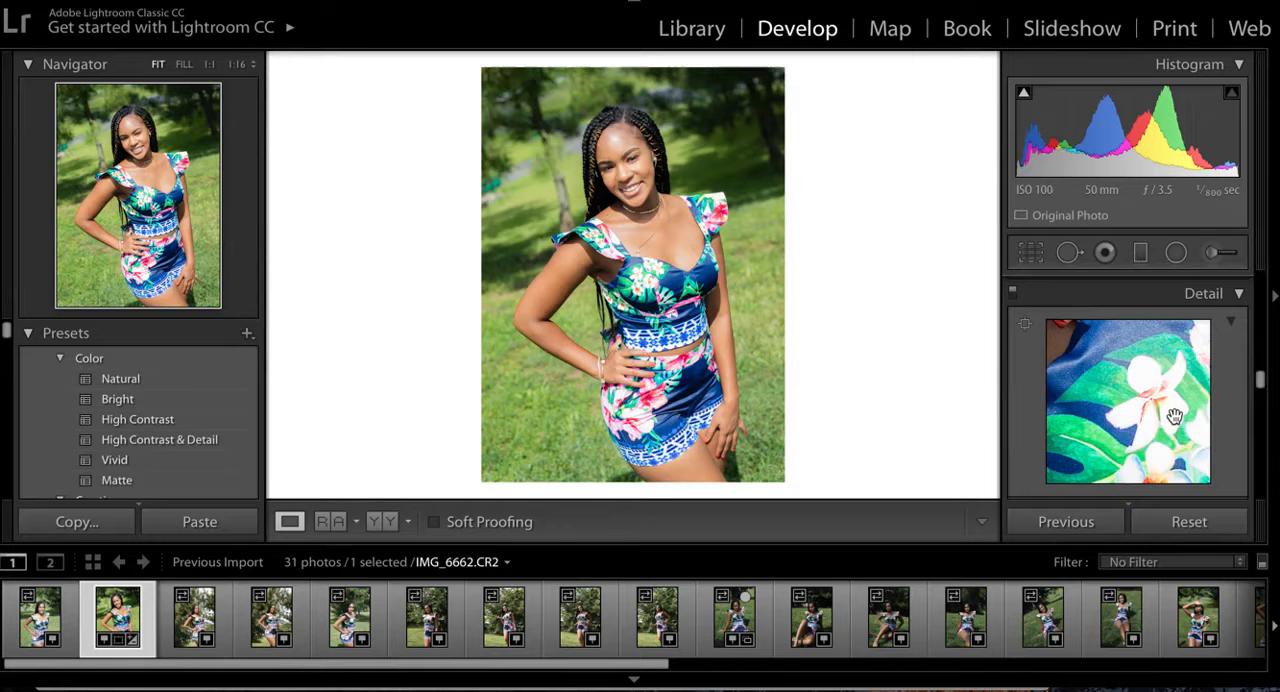
scroll(1174, 415, down, 4)
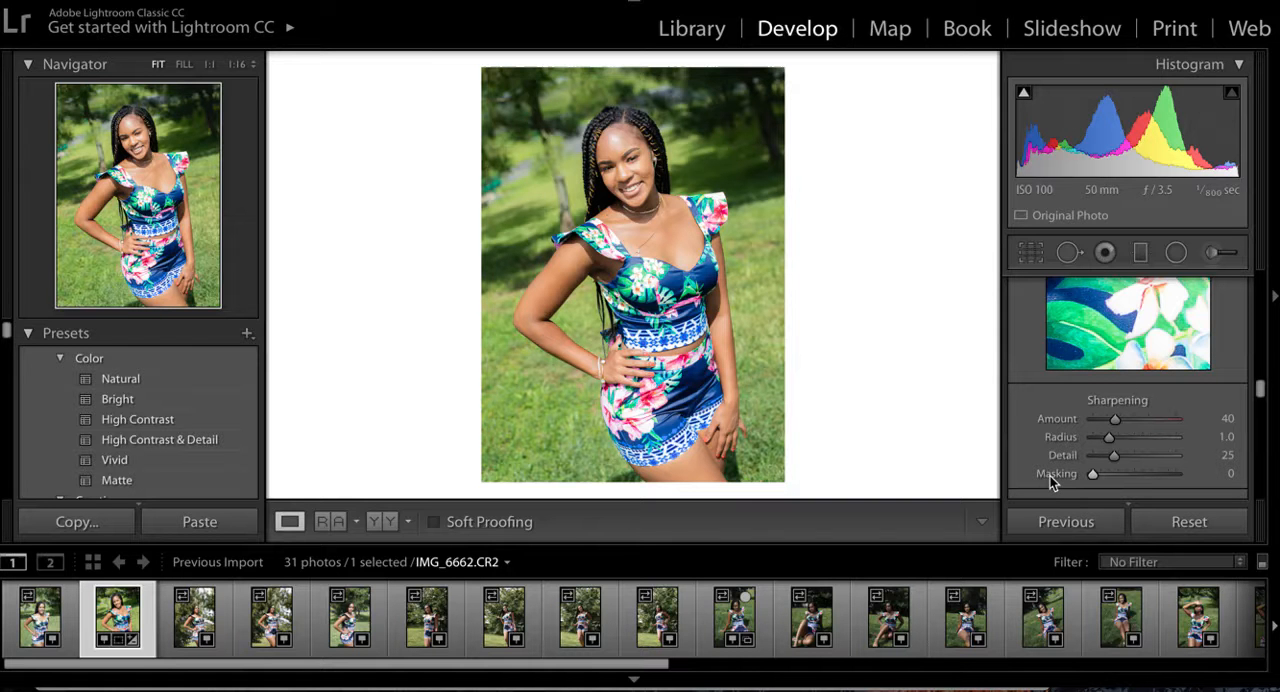
mouse_move(1092, 474)
mouse_down()
mouse_move(1124, 474)
mouse_move(1079, 477)
mouse_up()
key(alt)
mouse_move(1091, 475)
mouse_down()
mouse_move(1107, 476)
mouse_move(1076, 474)
mouse_up()
key(alt)
mouse_move(1094, 474)
mouse_down()
mouse_move(1113, 478)
mouse_move(1077, 477)
mouse_move(1097, 443)
mouse_move(1096, 488)
mouse_up()
key(alt)
drag(1093, 476, 1101, 476)
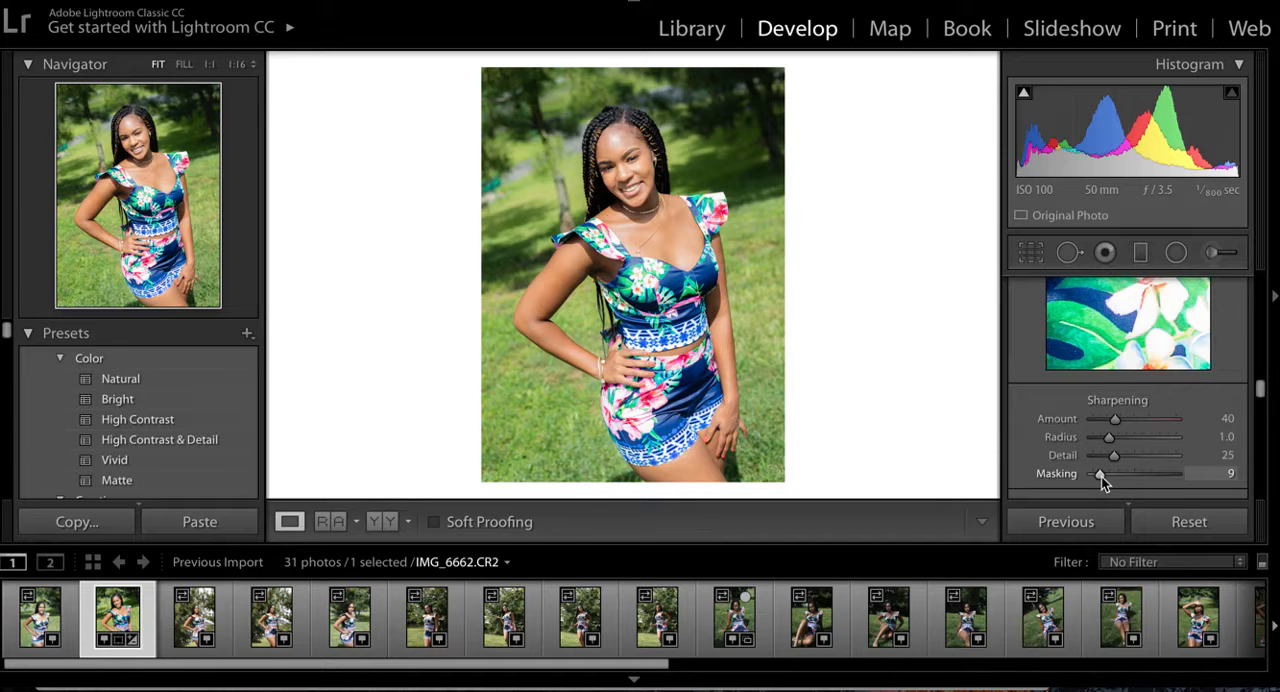
mouse_move(1101, 476)
mouse_down()
mouse_move(1119, 474)
mouse_move(1094, 474)
mouse_move(1106, 475)
mouse_up()
mouse_move(1106, 476)
mouse_down()
mouse_move(1119, 478)
mouse_move(1091, 474)
mouse_up()
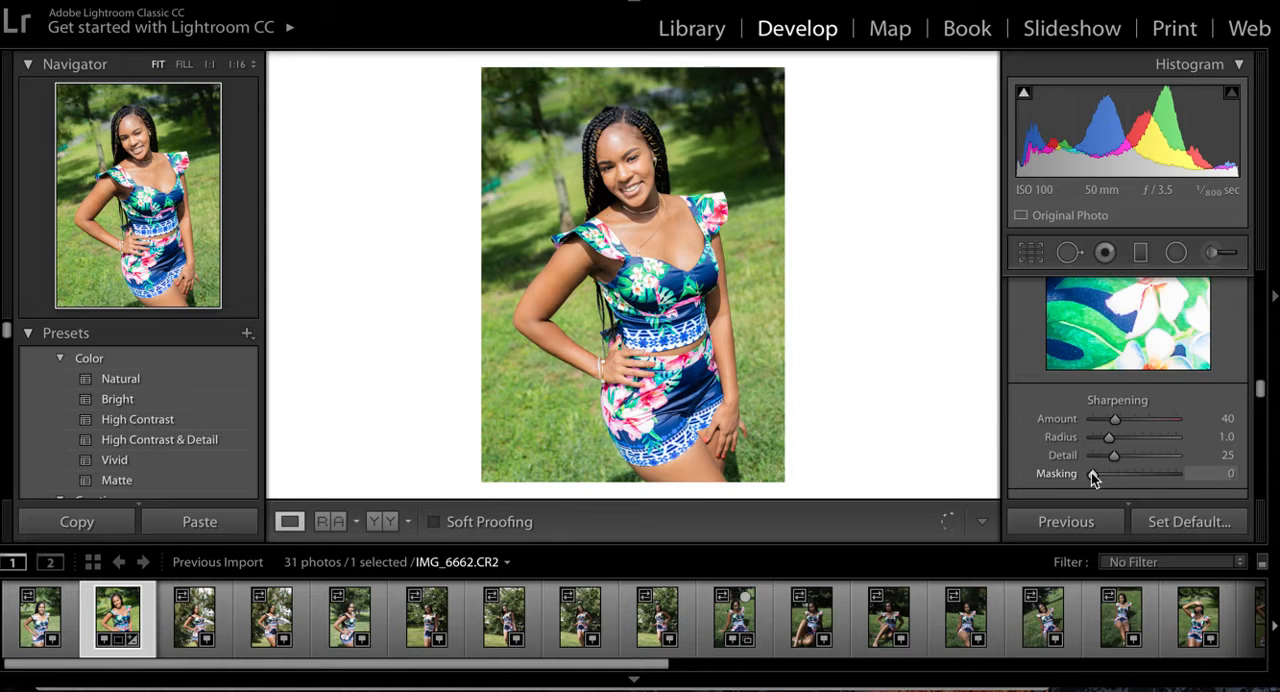
alt+click(1091, 474)
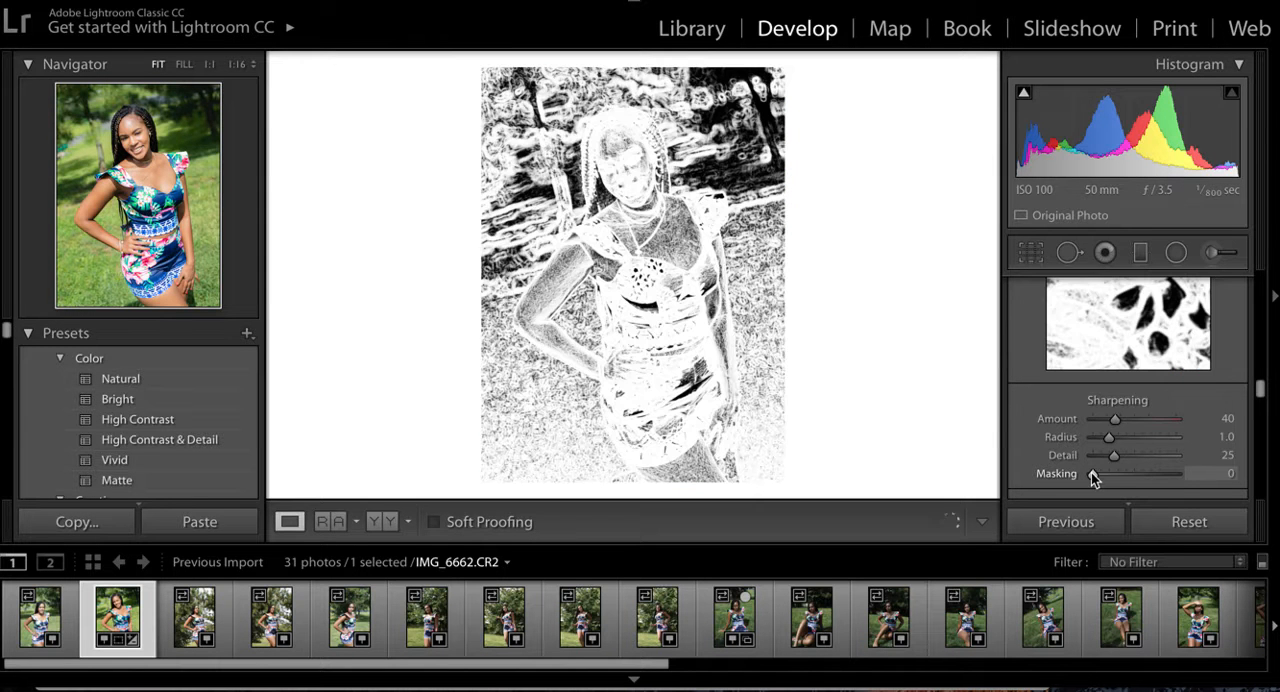
drag(1091, 474, 1195, 476)
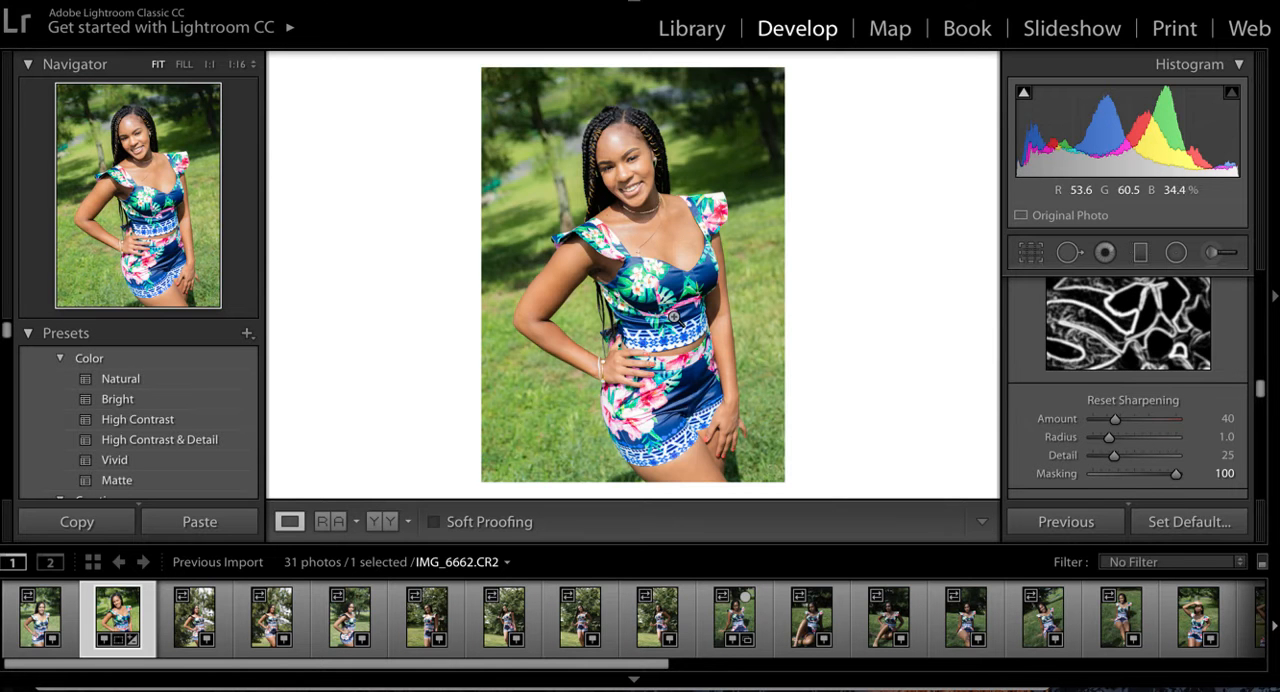
- Try Sharpening Masking values of 56 and 37 while previewing the mask, and settle on 63
drag(1176, 473, 1139, 474)
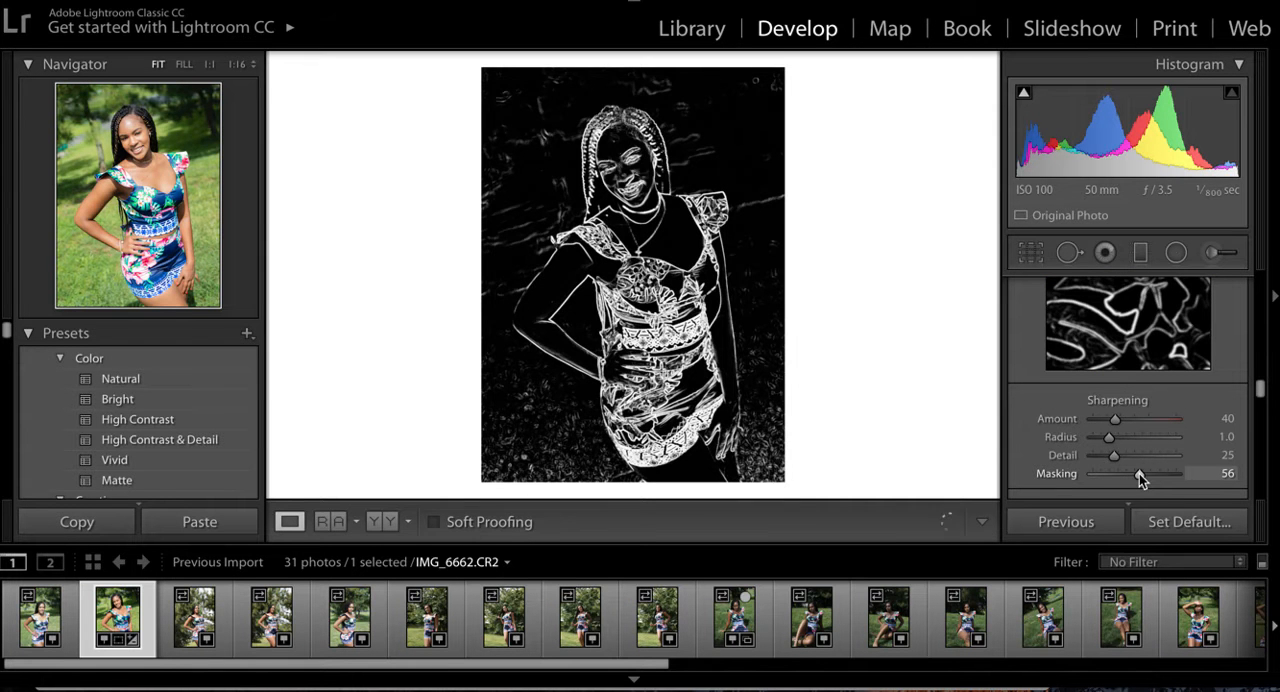
drag(1141, 476, 1126, 481)
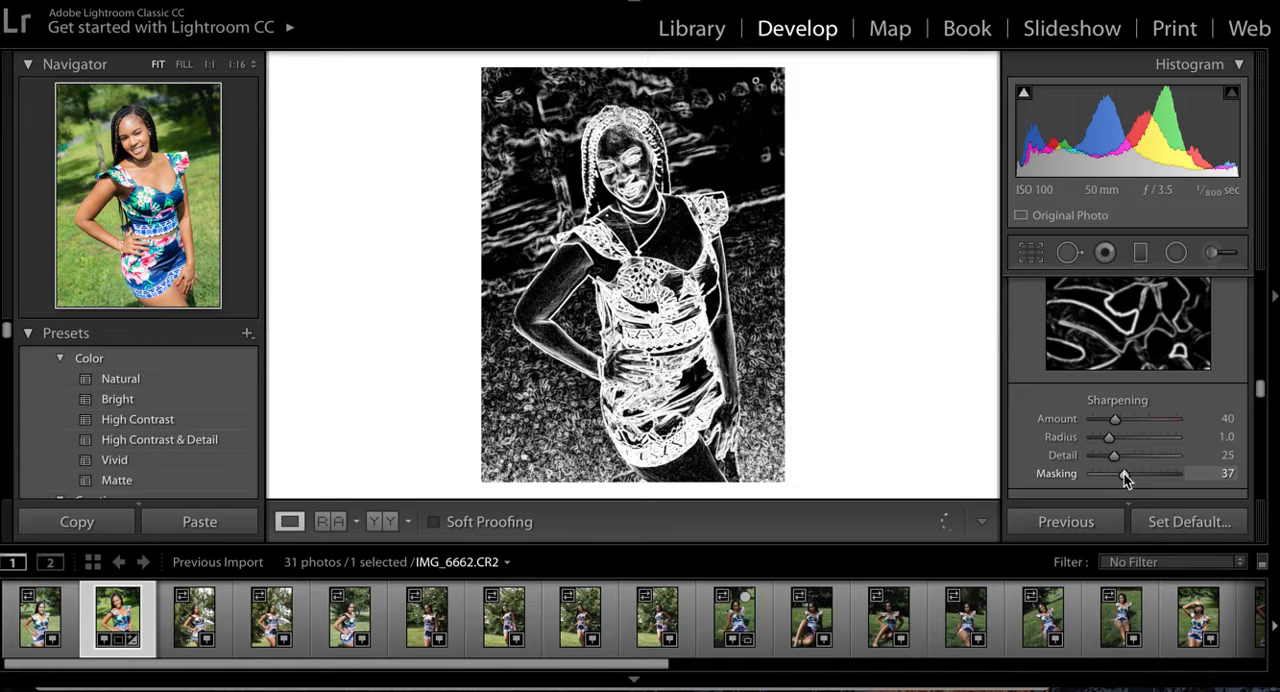
drag(1124, 474, 1145, 471)
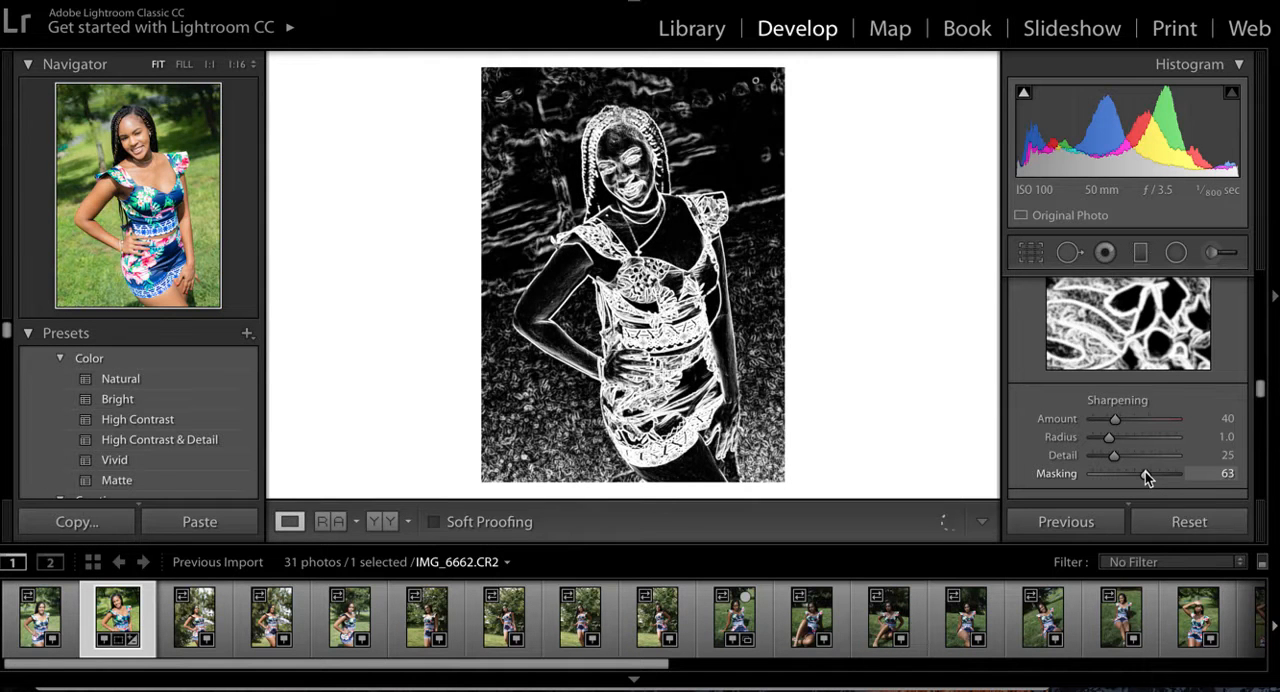
drag(1145, 471, 1145, 471)
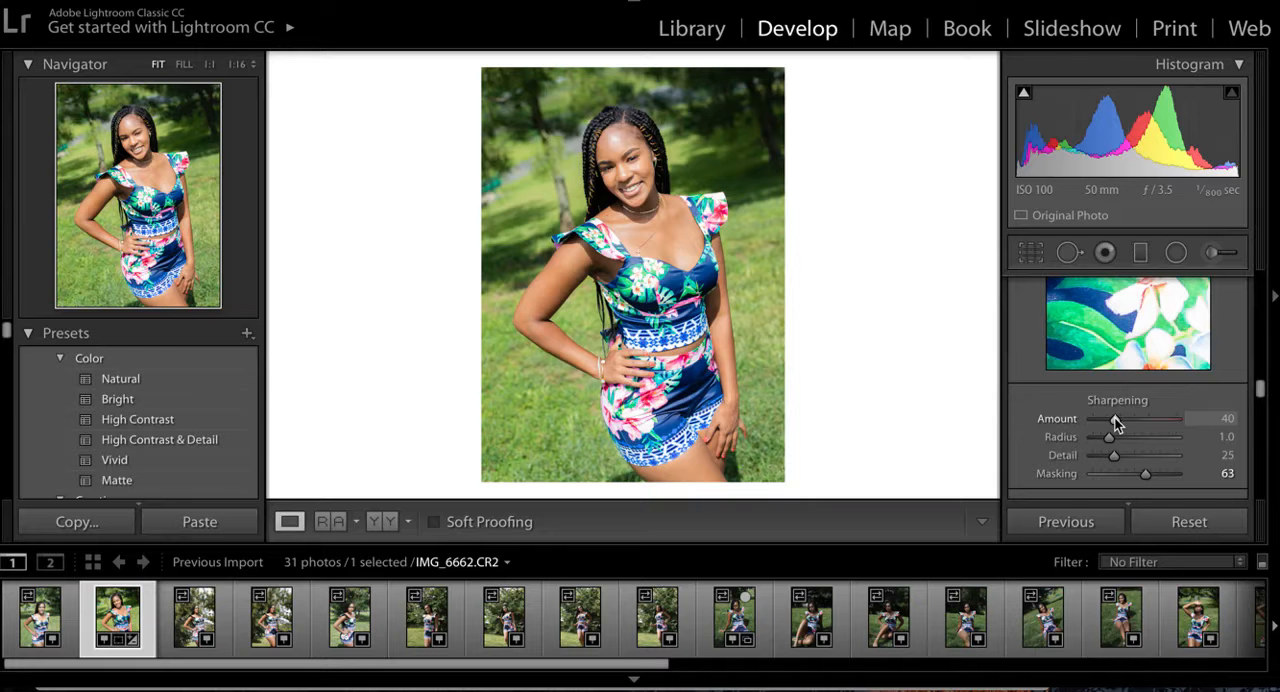
- Set the Sharpening Amount to 46 while checking the effect in the black-and-white preview
scroll(1116, 420, up, 3)
scroll(1116, 420, down, 2)
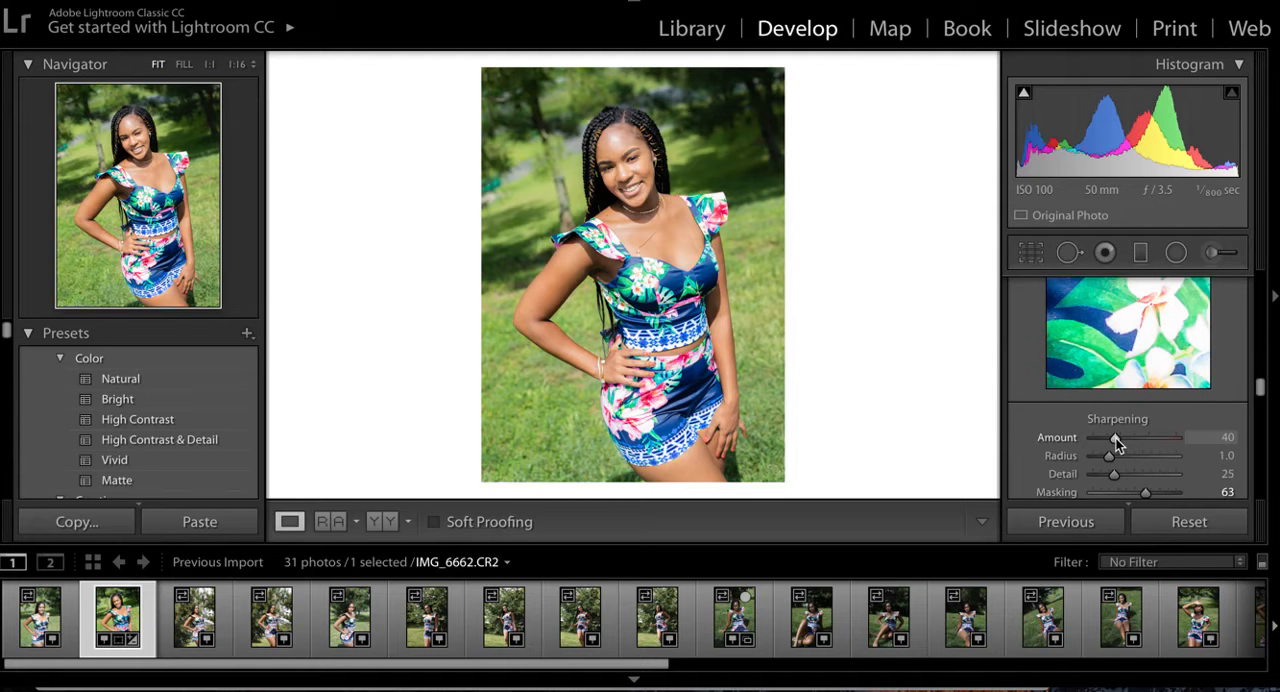
mouse_move(1116, 438)
mouse_down()
mouse_move(1252, 427)
mouse_move(1120, 432)
mouse_up()
key(alt)
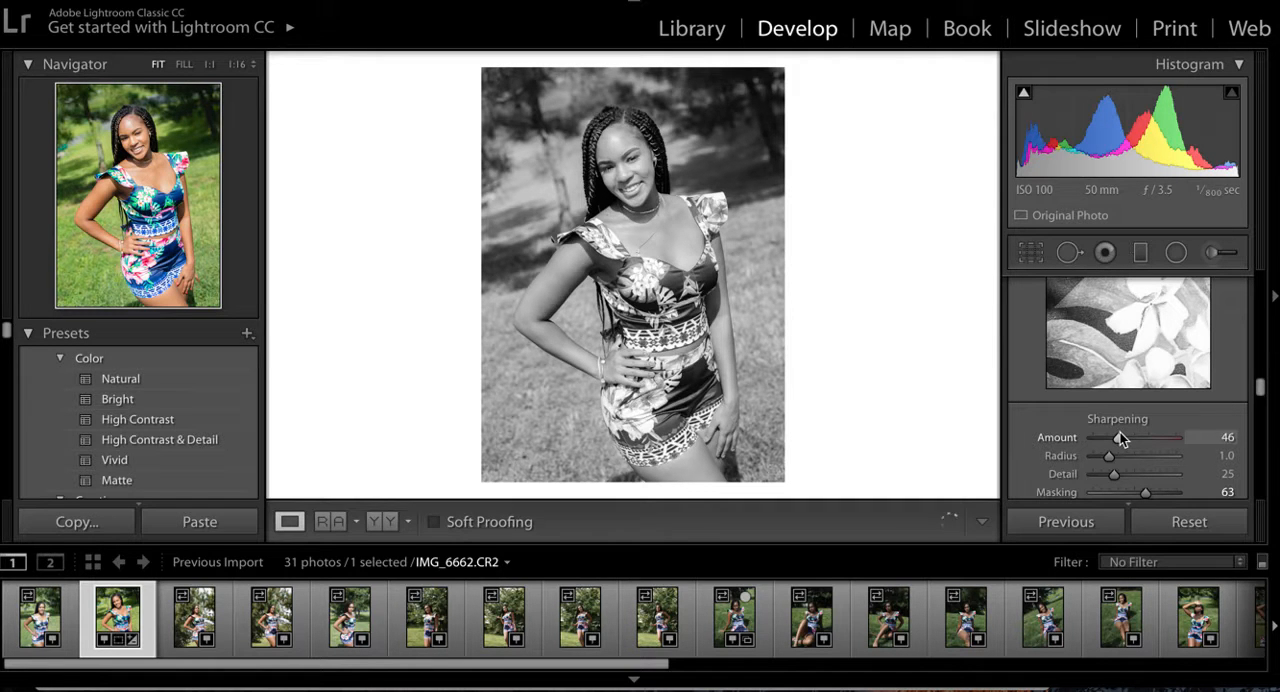
drag(1120, 432, 1120, 432)
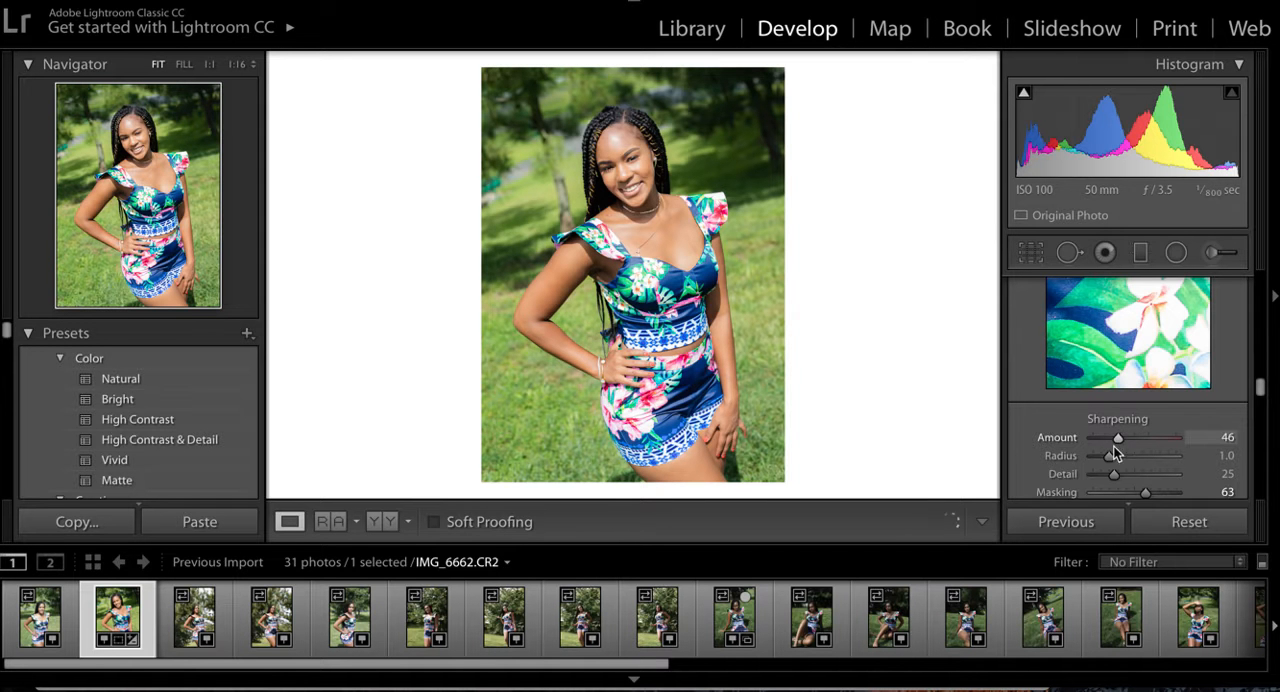
key(alt)
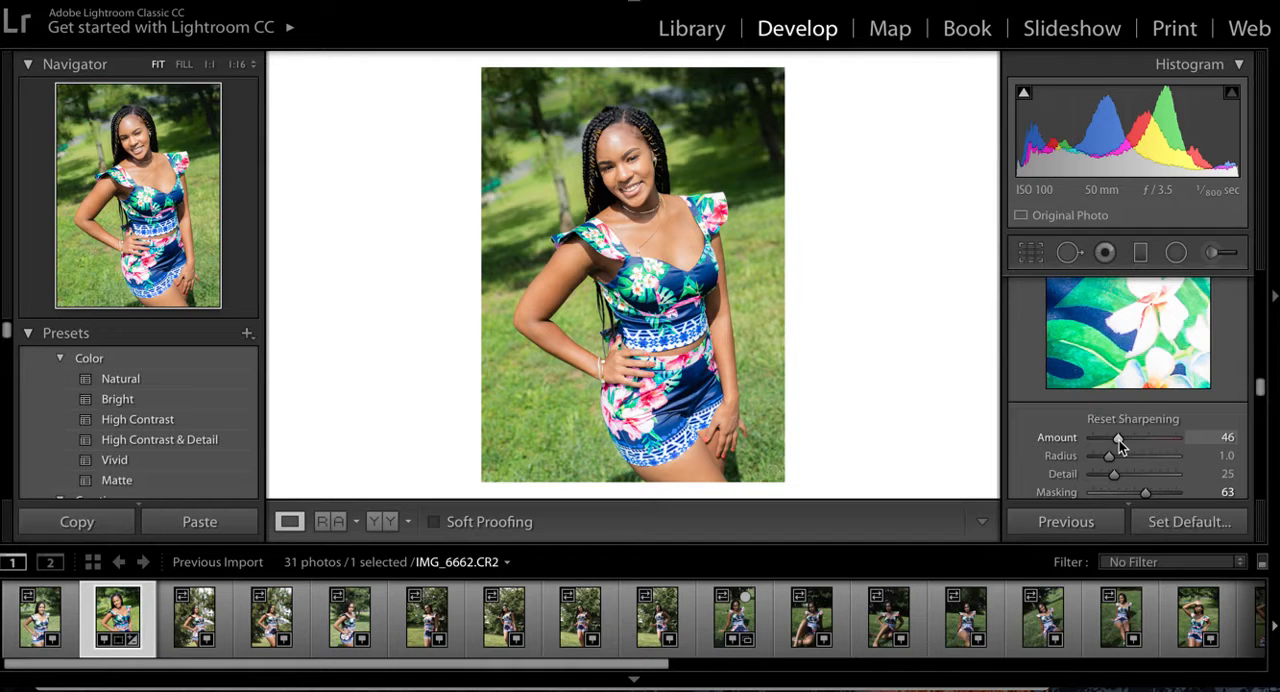
mouse_move(1119, 440)
mouse_down()
mouse_move(1133, 438)
mouse_move(1119, 434)
mouse_up()
key(alt)
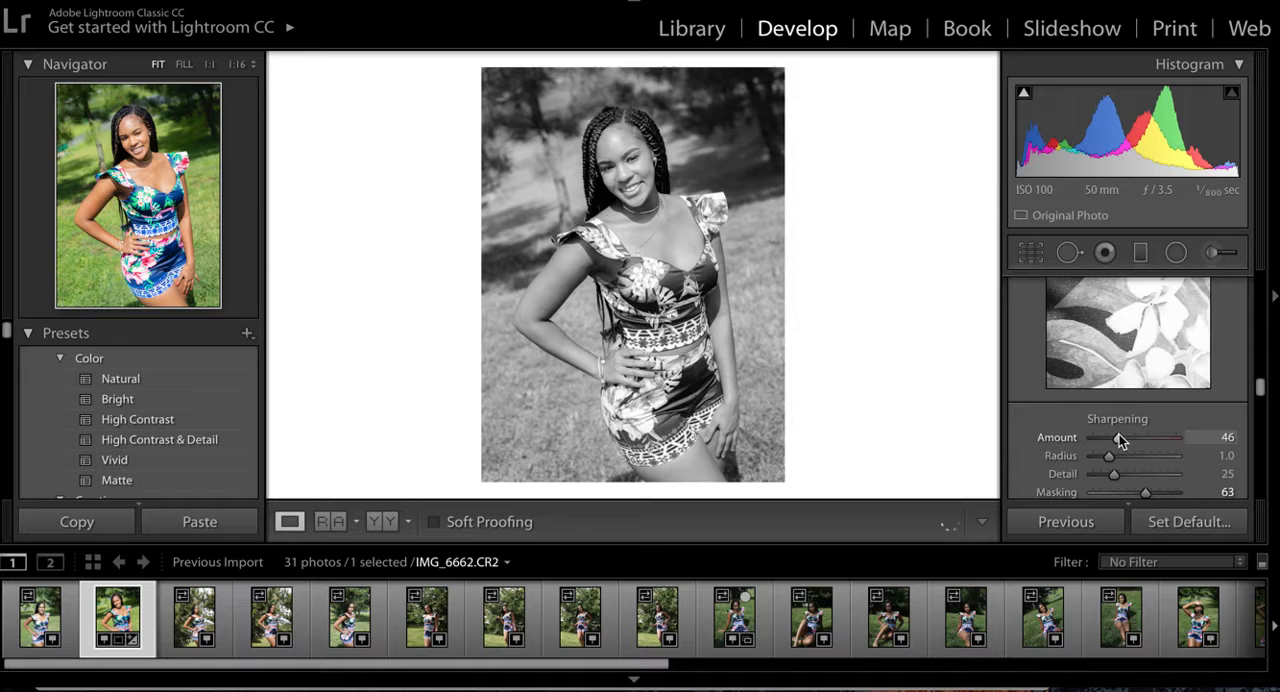
- Enable Remove Chromatic Aberration and Profile Corrections for the lens, switching the profile off and on again to compare
scroll(1119, 434, down, 5)
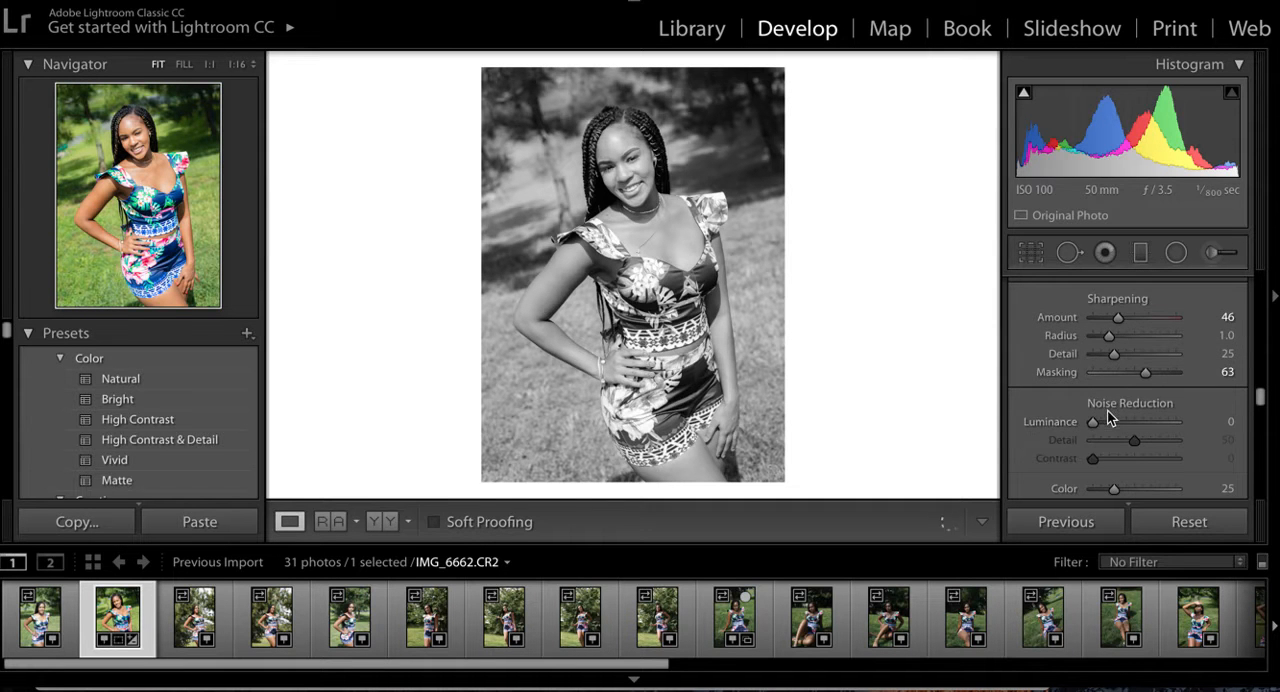
scroll(1107, 410, down, 3)
scroll(1107, 410, down, 5)
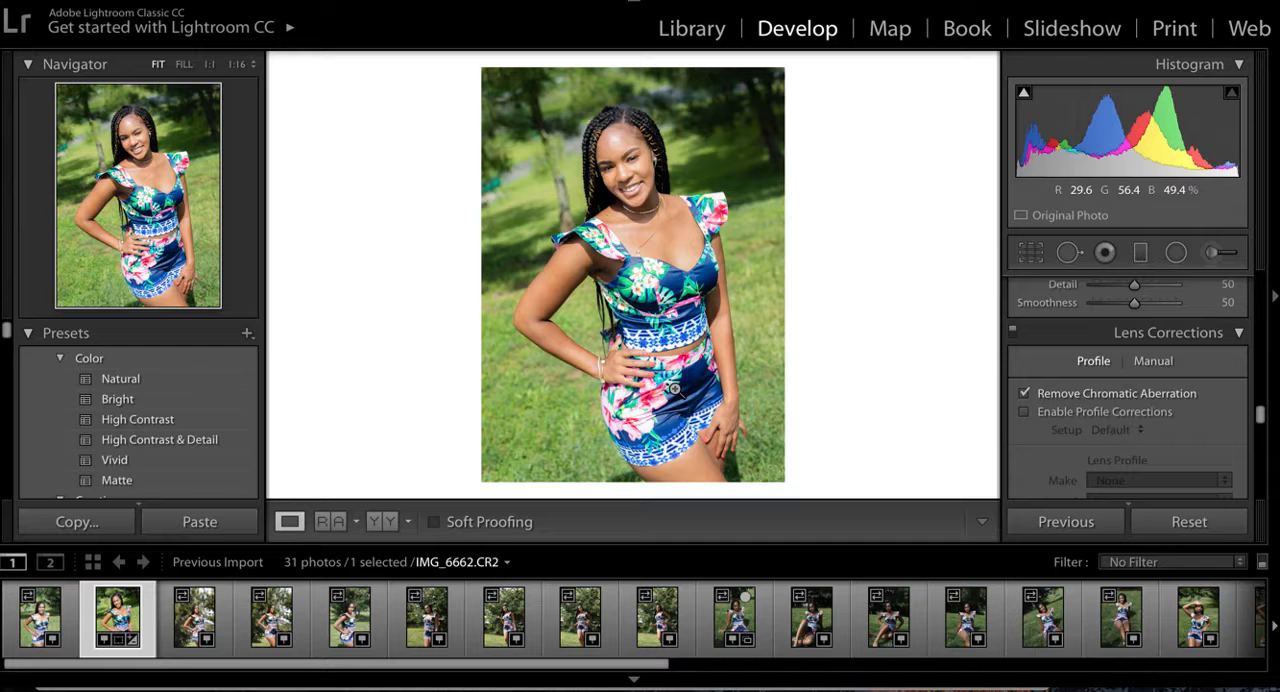
click(1024, 411)
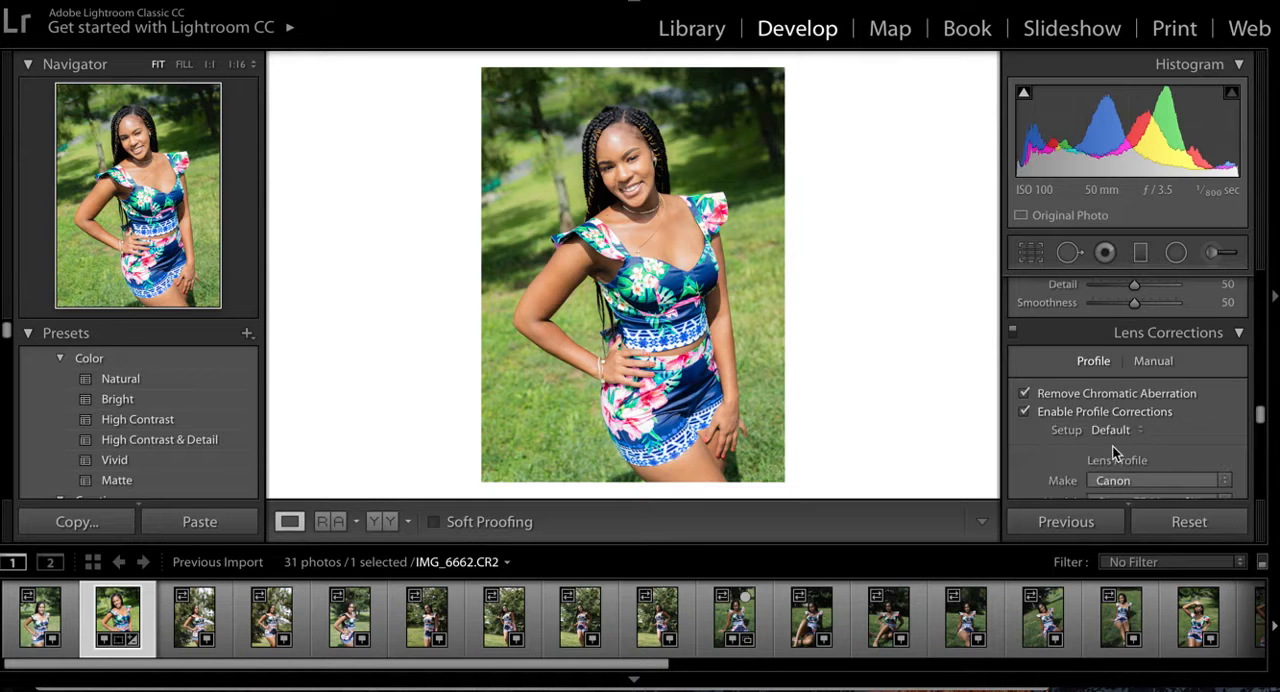
scroll(1136, 452, down, 2)
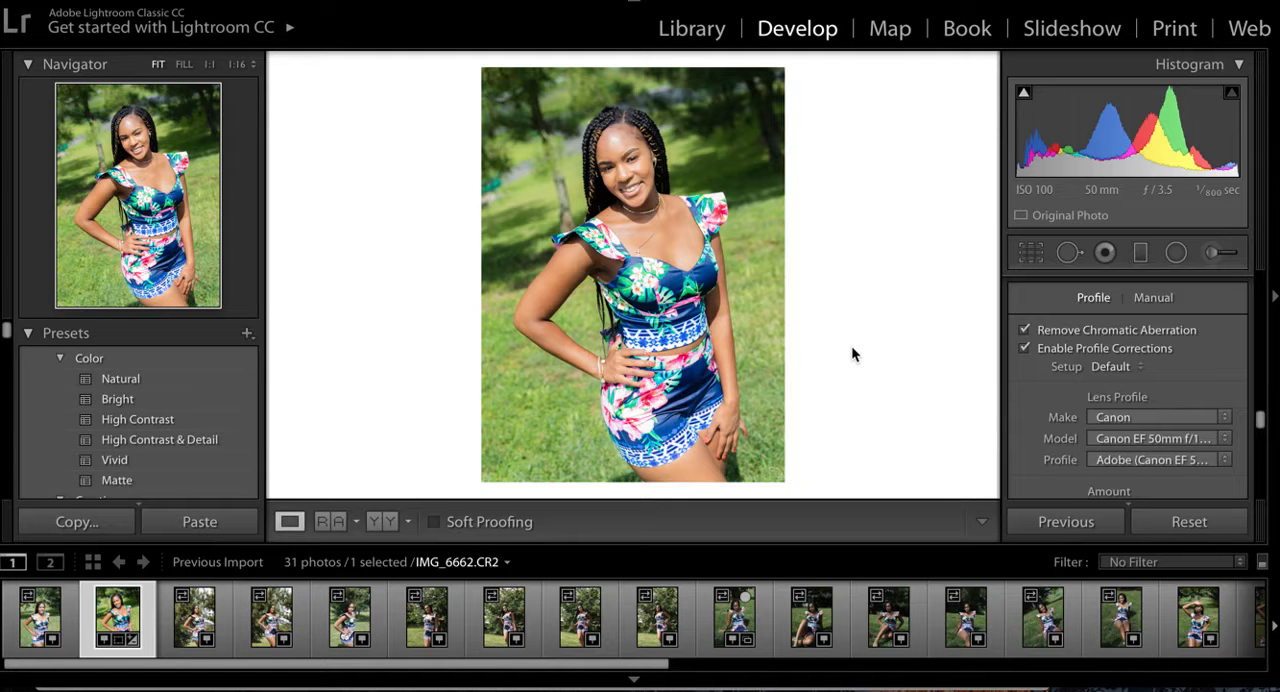
click(1023, 348)
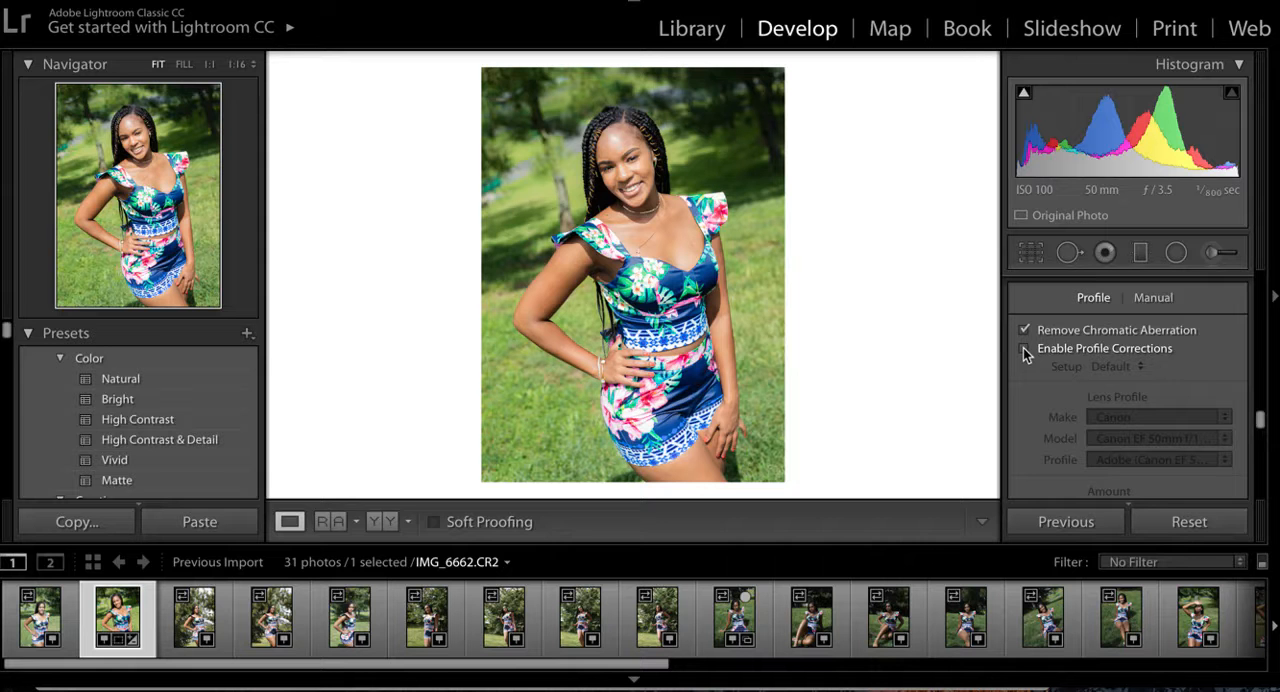
click(1024, 349)
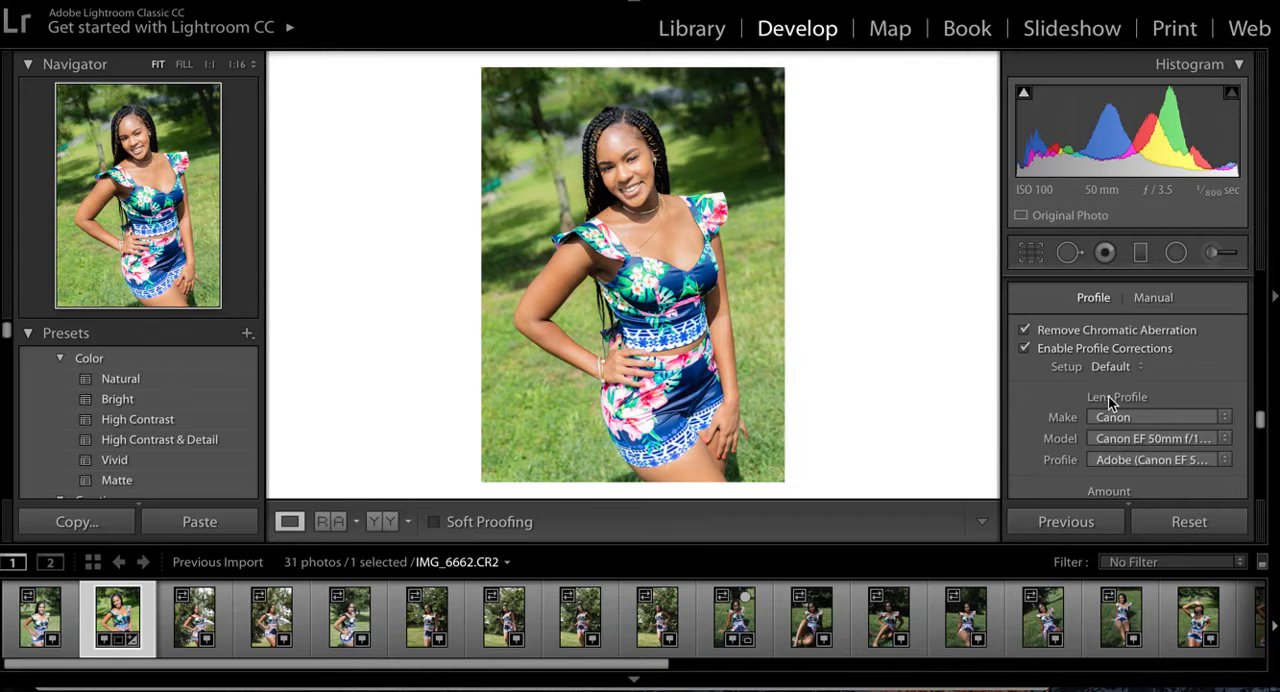
- Try raising the Exposure to +0.30
scroll(1110, 400, up, 15)
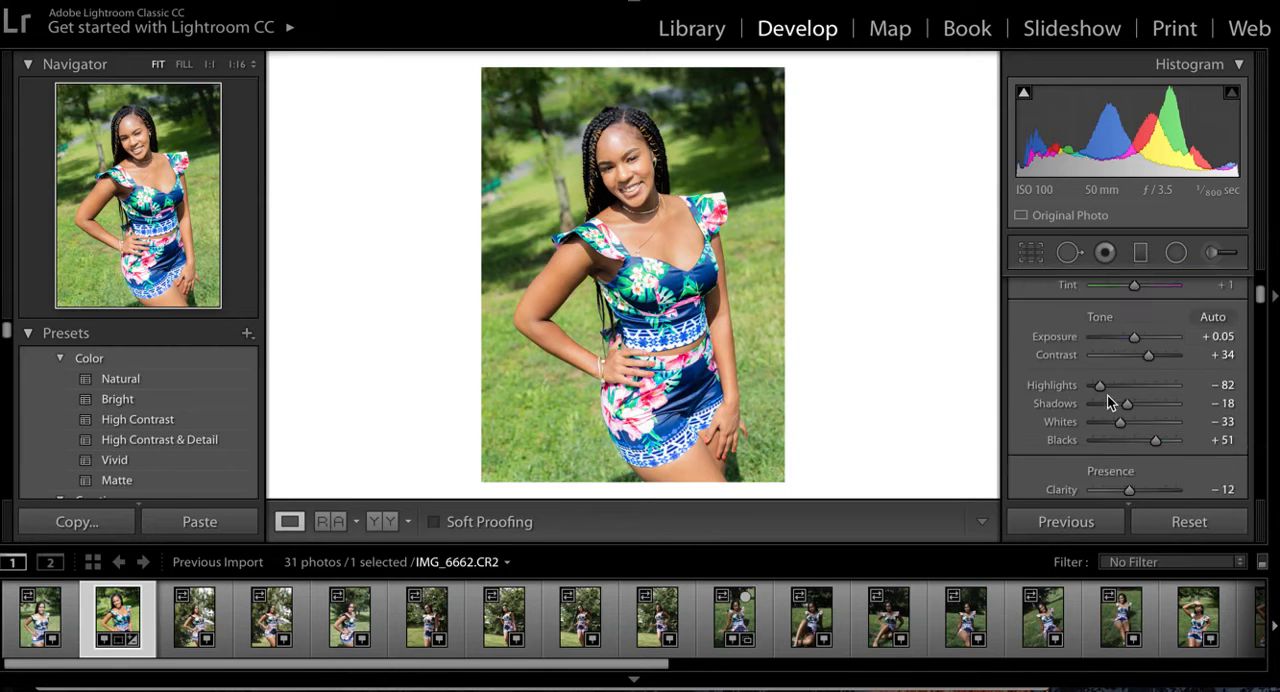
scroll(1107, 395, down, 1)
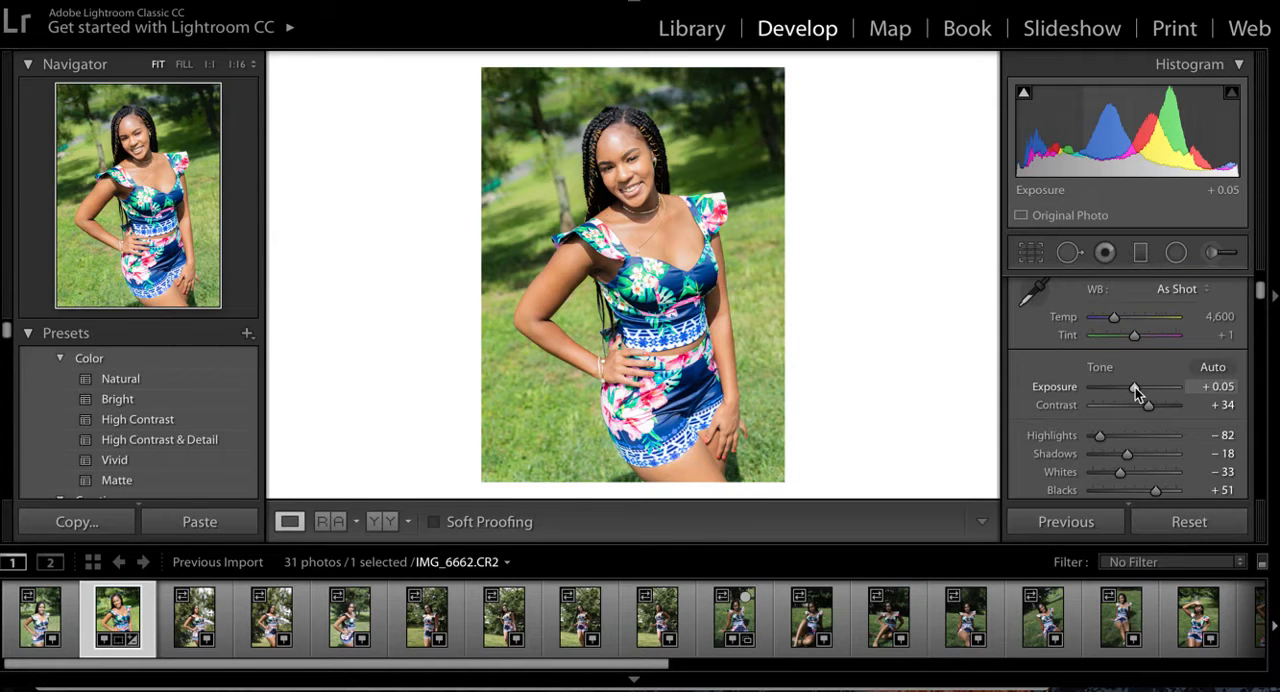
drag(1135, 387, 1137, 385)
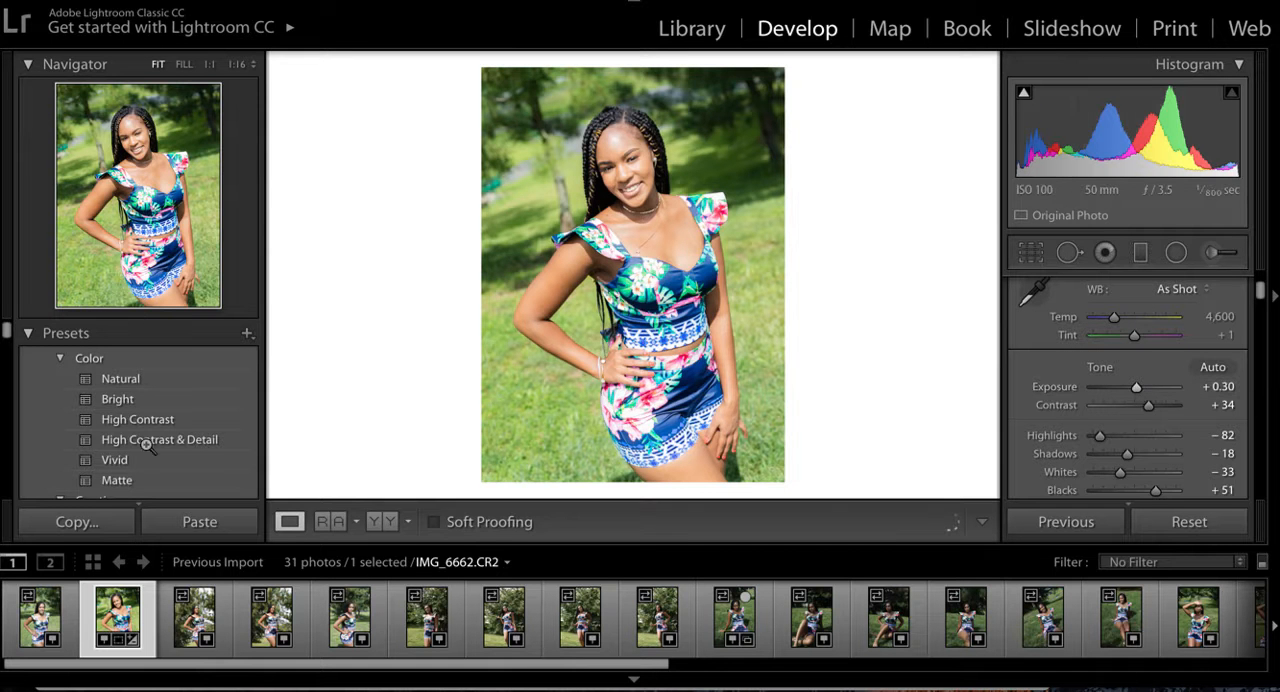
- Revert the photo to the Enable Lens Profile history state just before the last Exposure change
scroll(199, 444, down, 1)
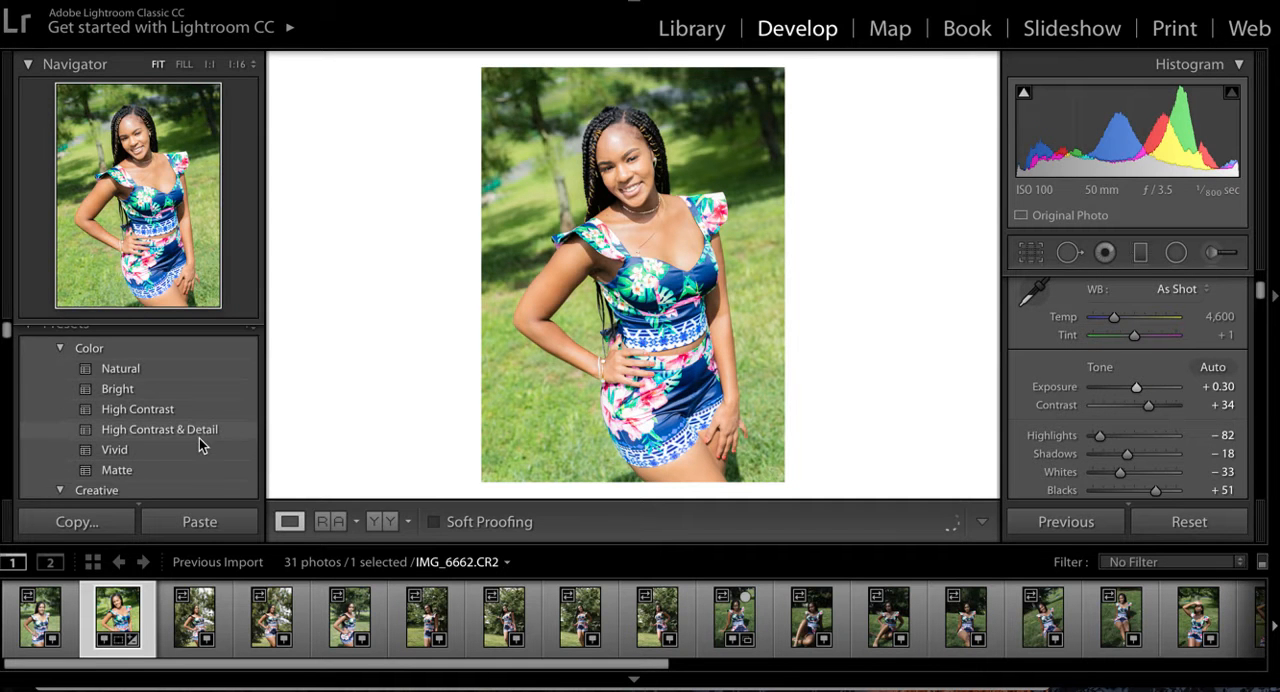
scroll(199, 440, down, 5)
scroll(199, 444, down, 10)
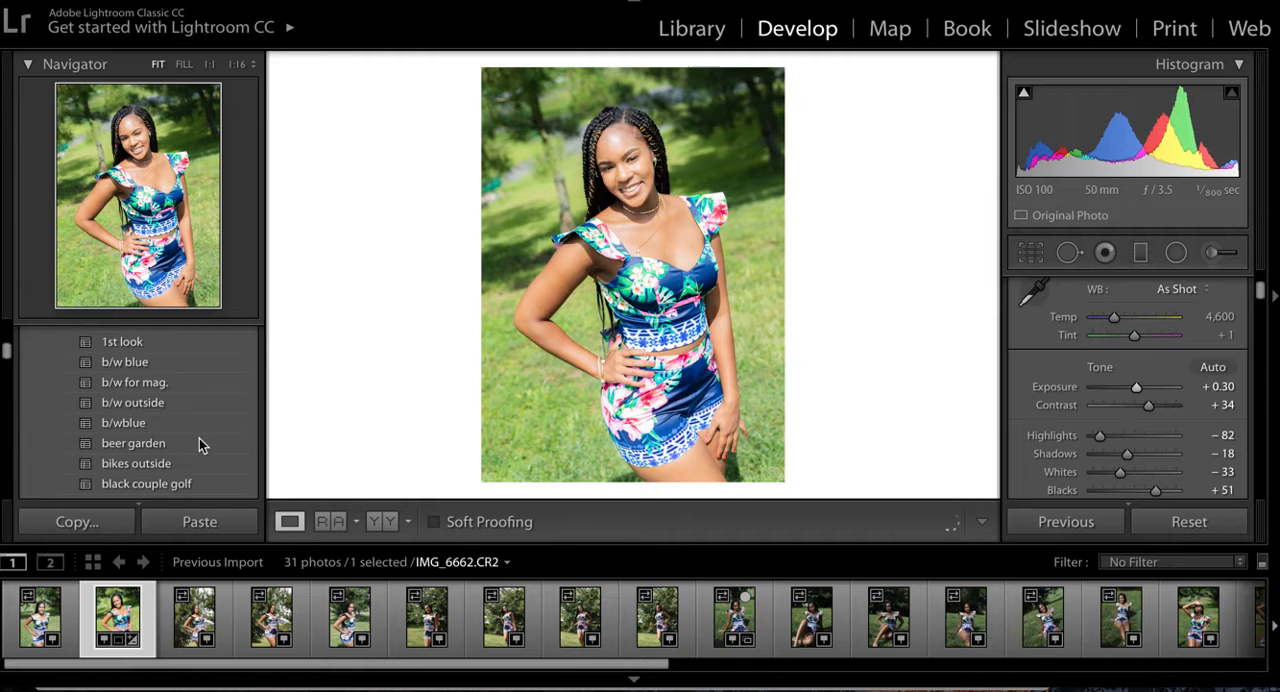
scroll(139, 445, down, 3)
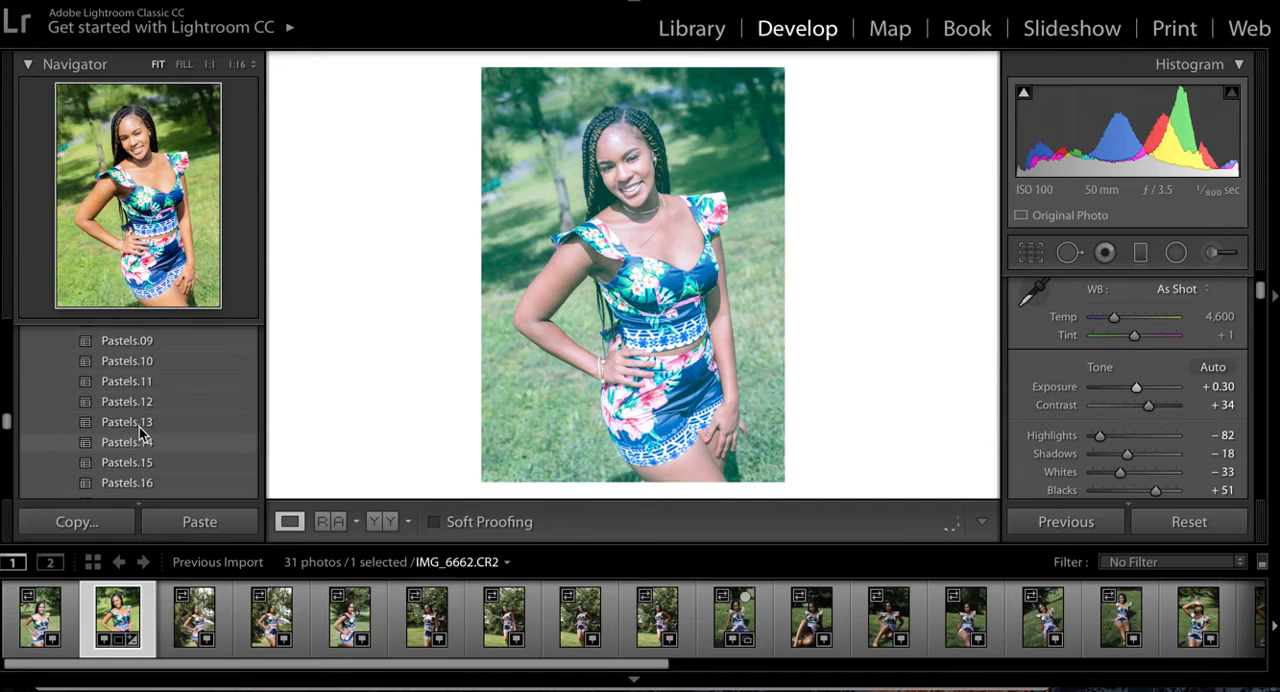
scroll(139, 437, down, 8)
scroll(139, 427, down, 10)
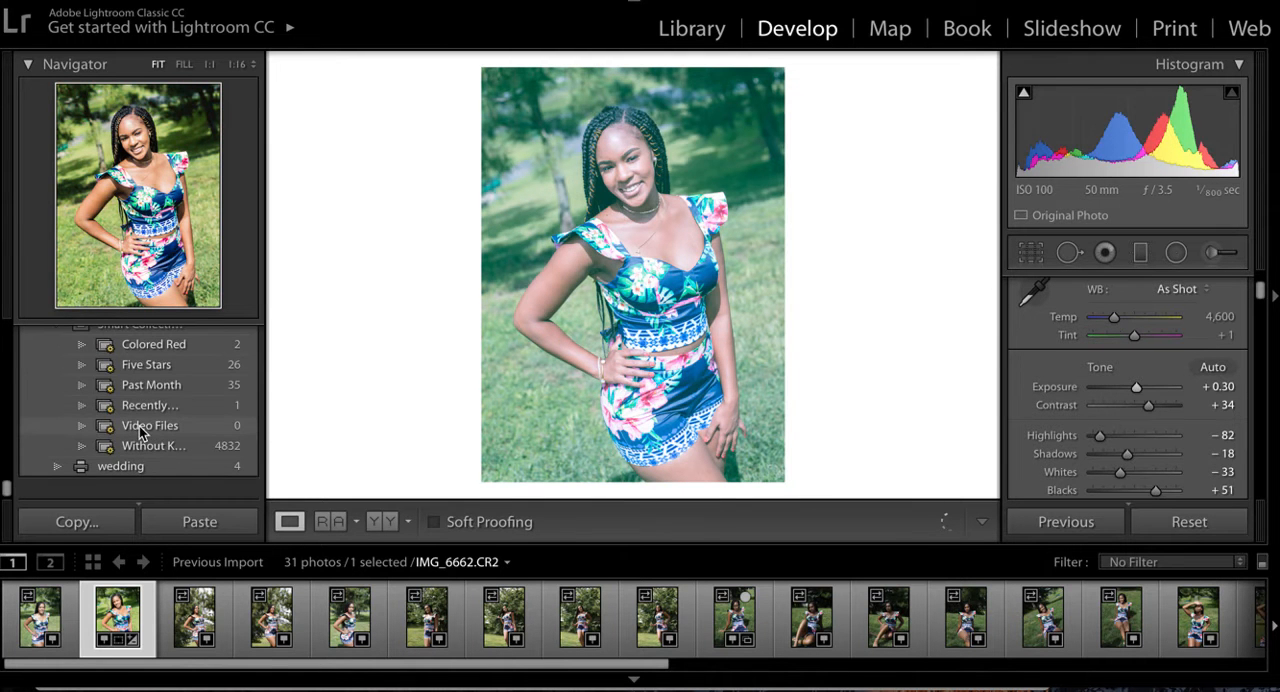
scroll(141, 432, up, 10)
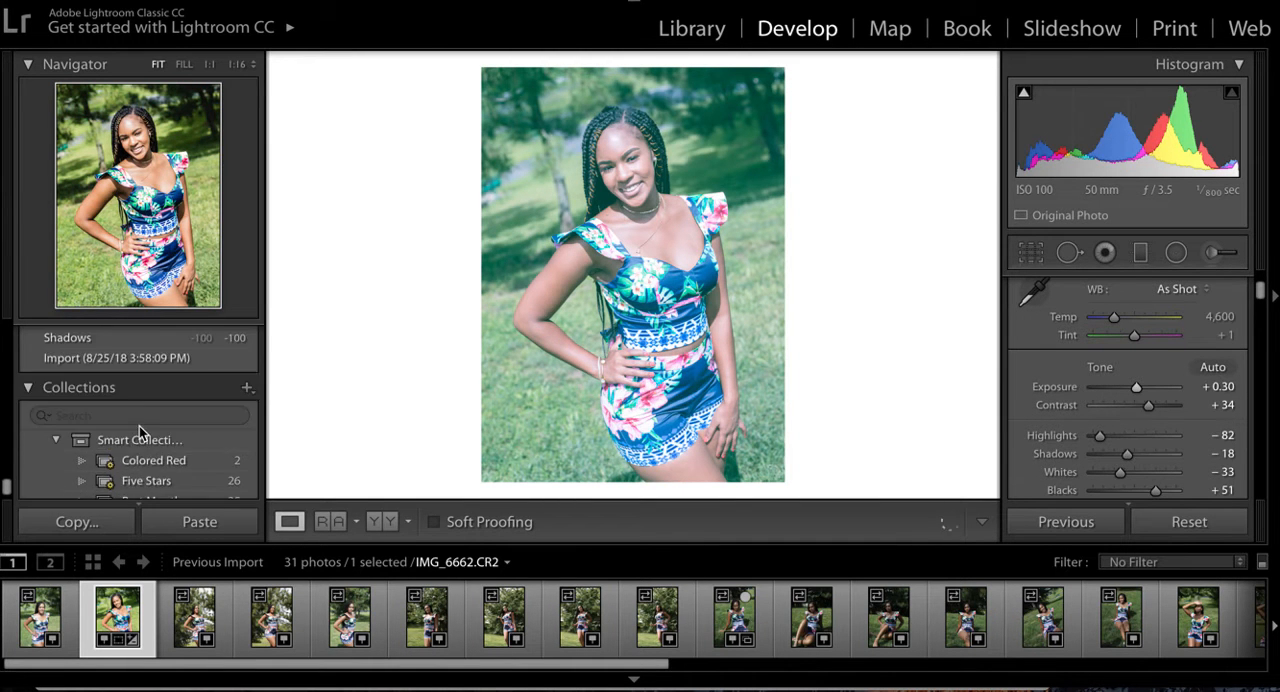
scroll(139, 426, up, 10)
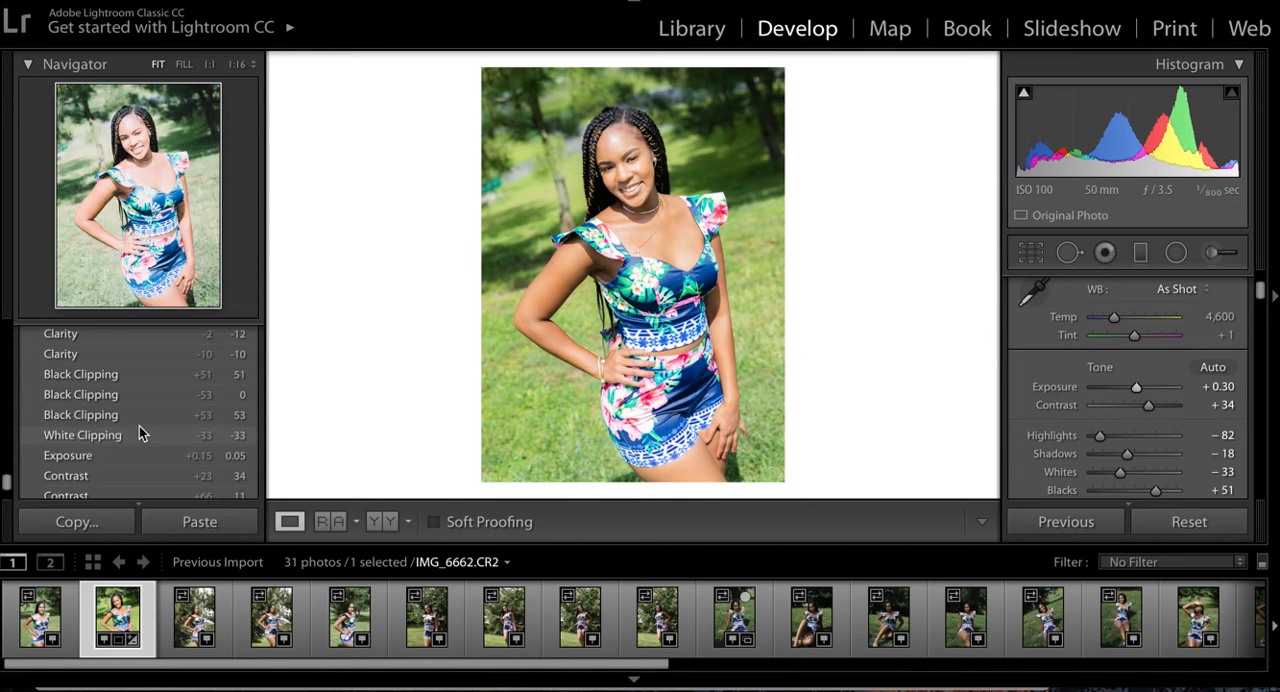
scroll(139, 426, up, 10)
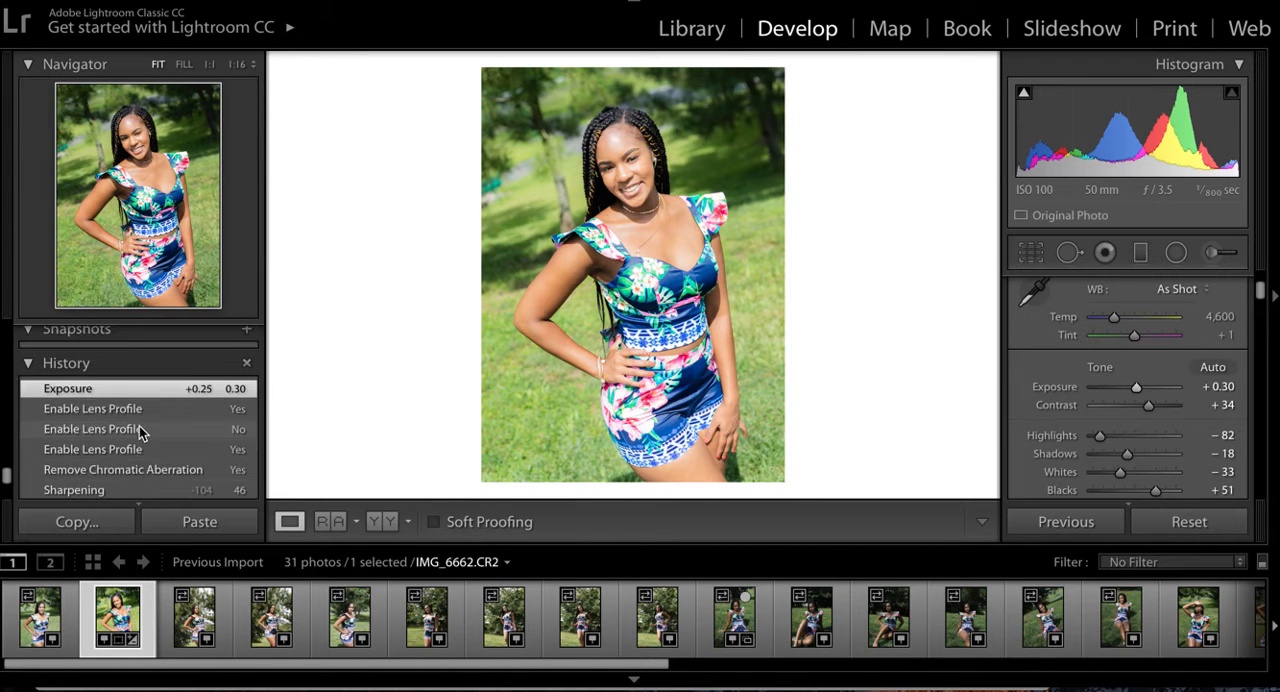
scroll(139, 432, down, 1)
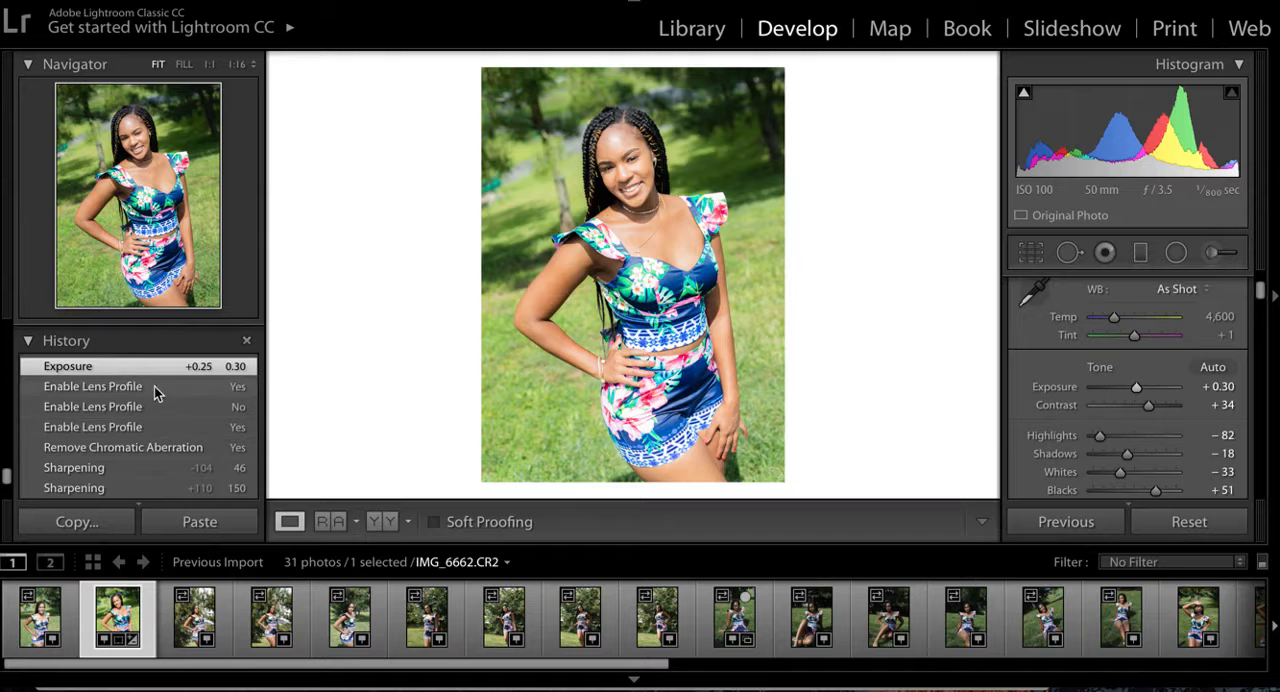
click(154, 386)
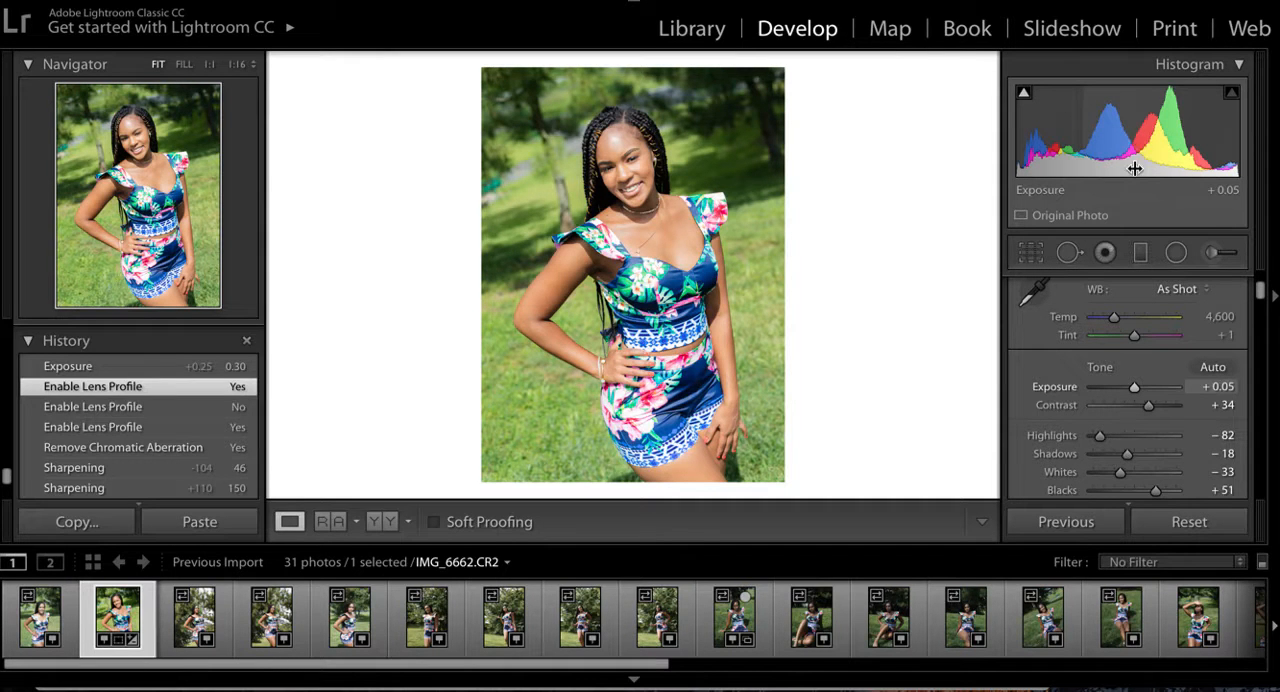
- Review the remaining develop settings from Tone down to the Calibration primaries and back to Transform
scroll(1140, 453, down, 1)
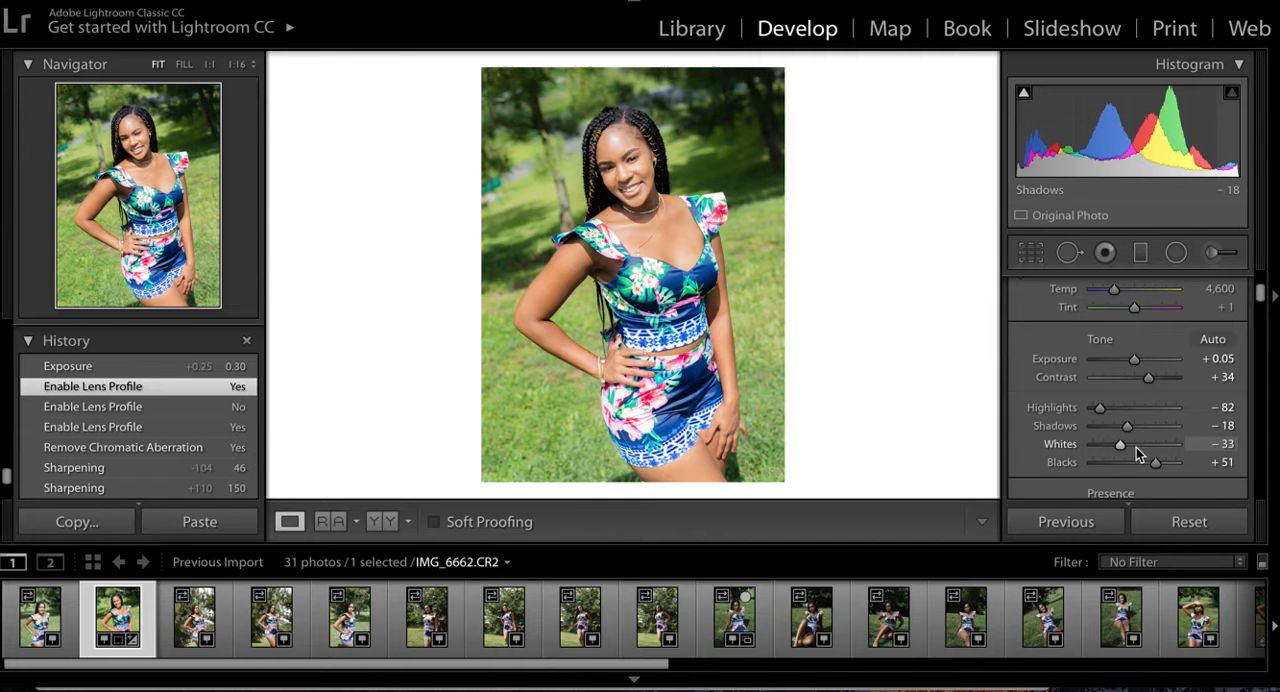
scroll(1136, 448, down, 12)
scroll(1137, 453, down, 10)
scroll(1137, 453, down, 12)
scroll(1137, 453, down, 10)
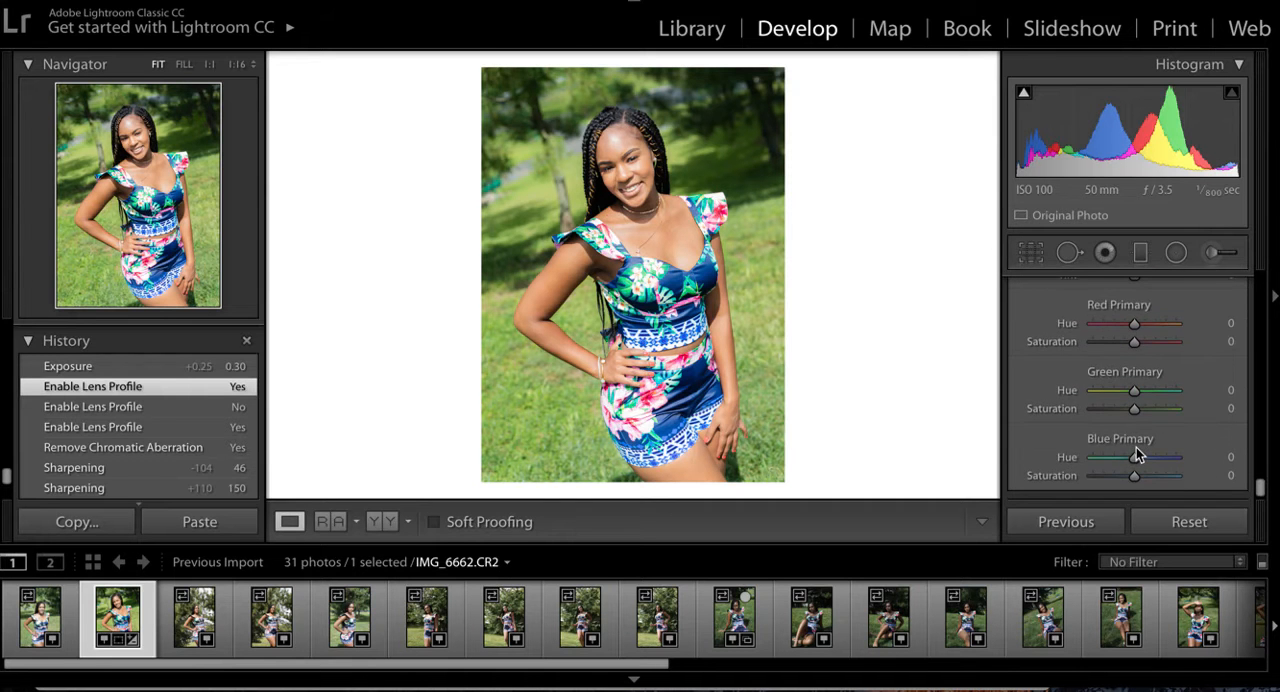
scroll(1137, 453, up, 8)
scroll(1137, 453, up, 1)
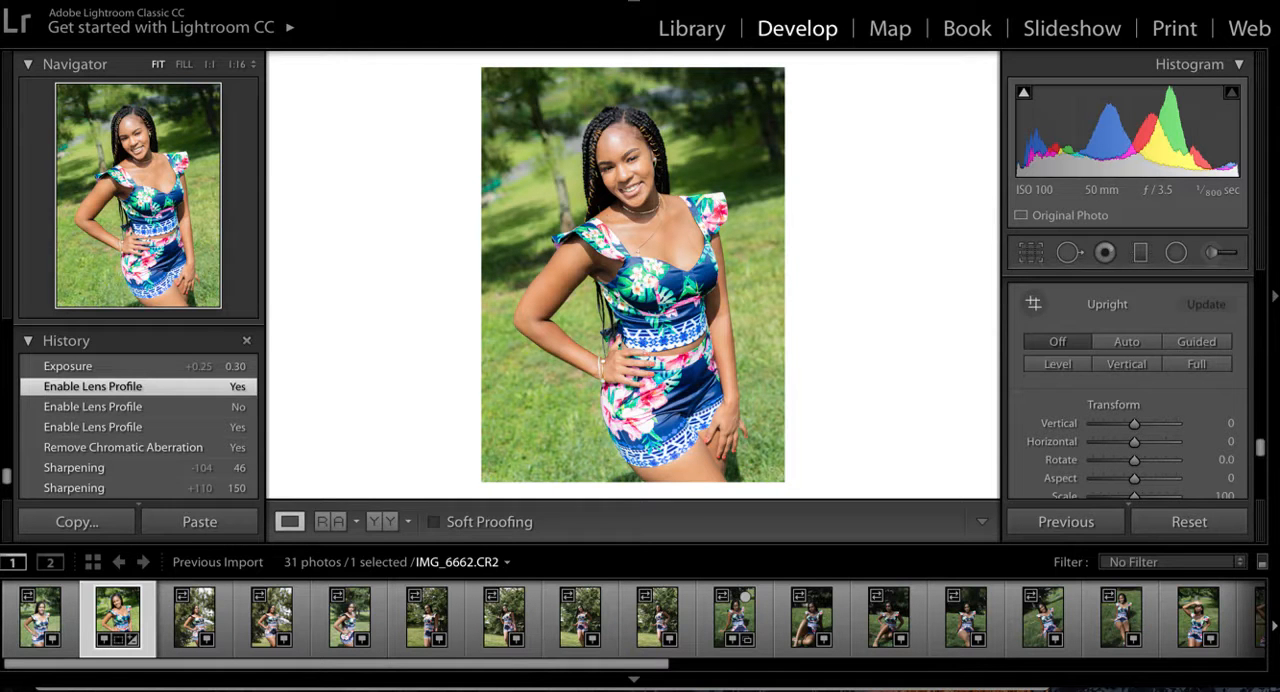
- Start a new develop preset from the current photo's settings and assign it to the User Presets group
click(182, 0)
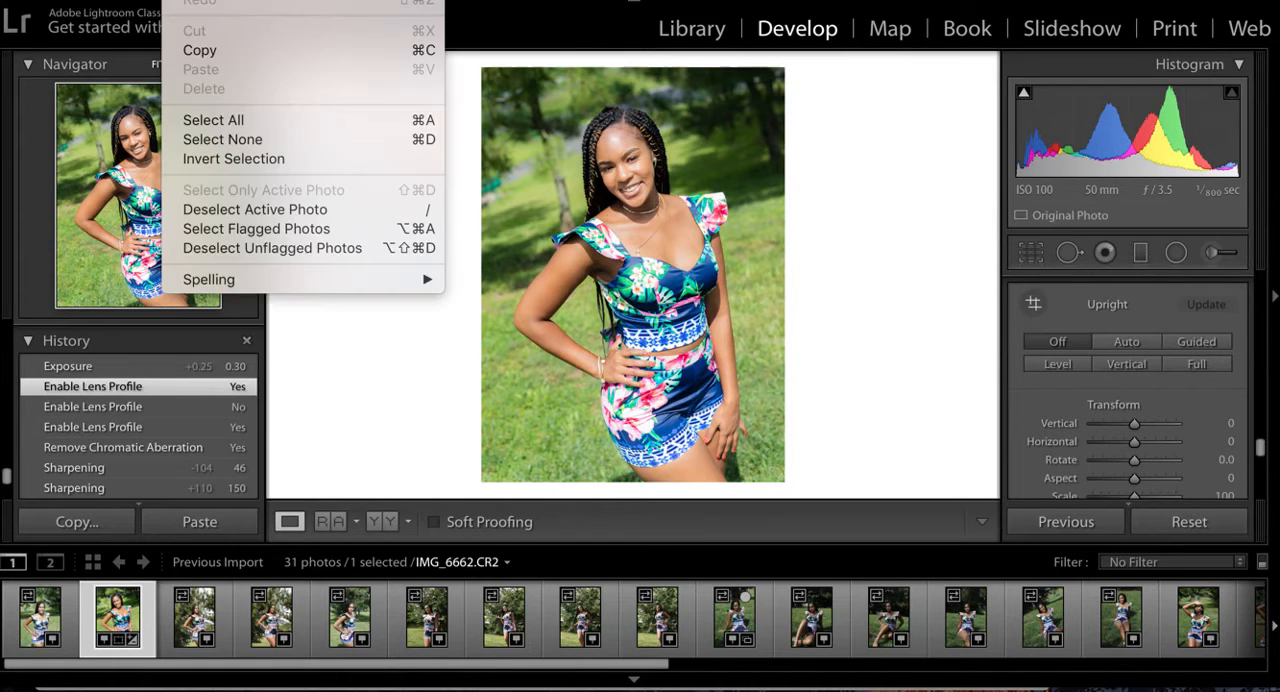
mouse_move(240, 0)
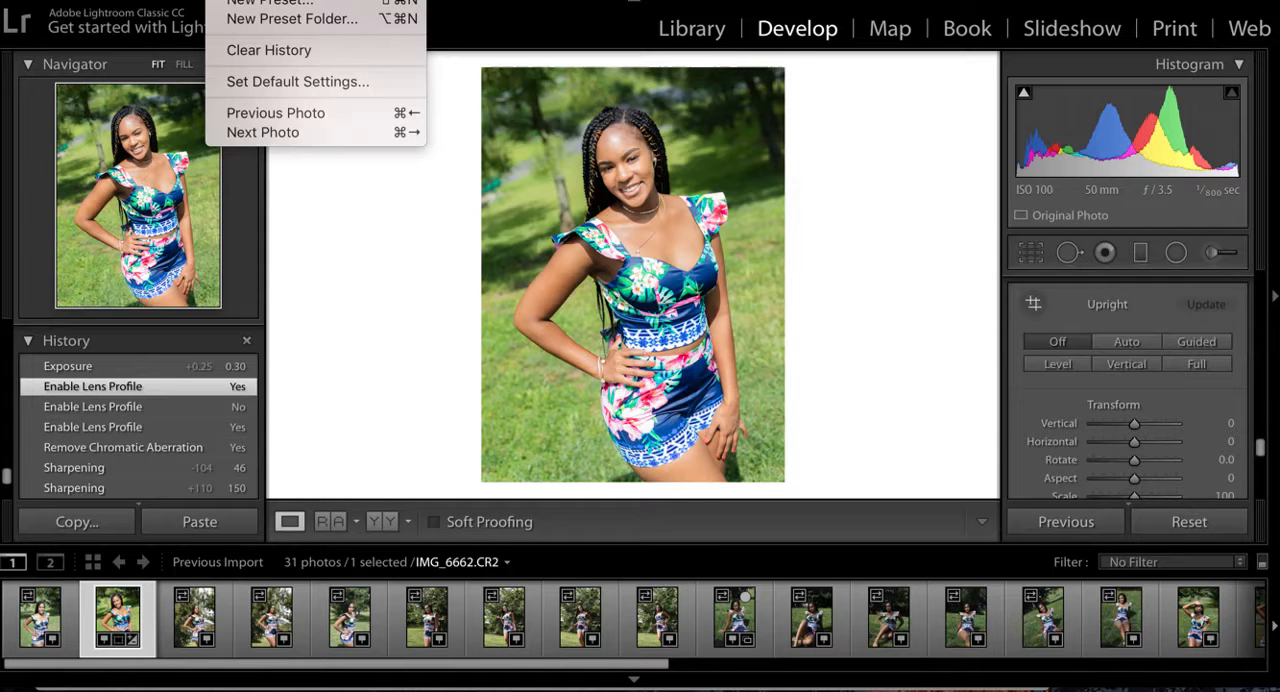
click(247, 4)
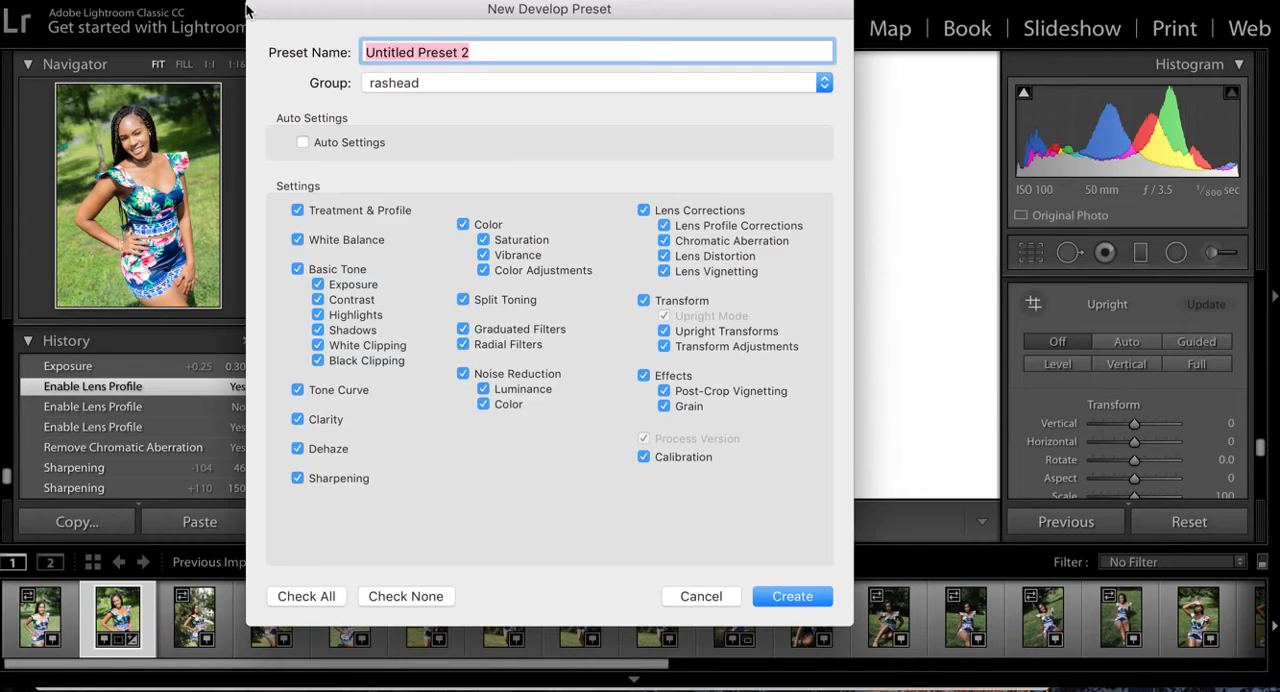
click(558, 86)
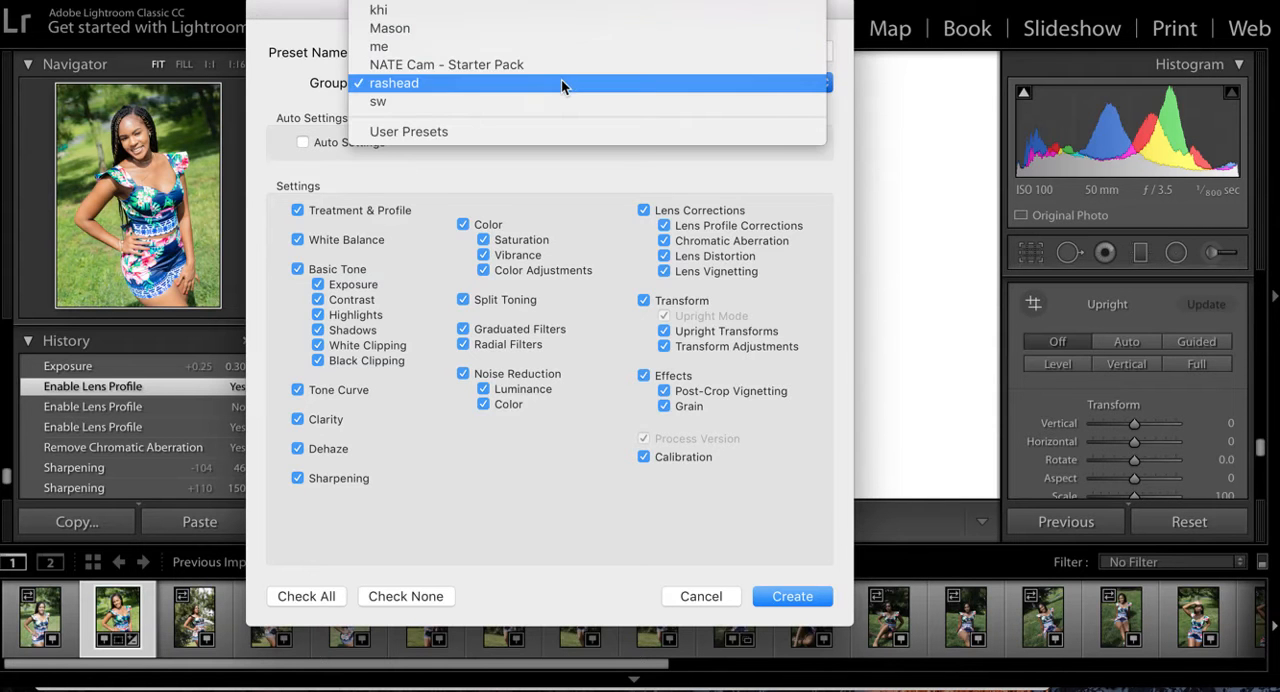
click(546, 129)
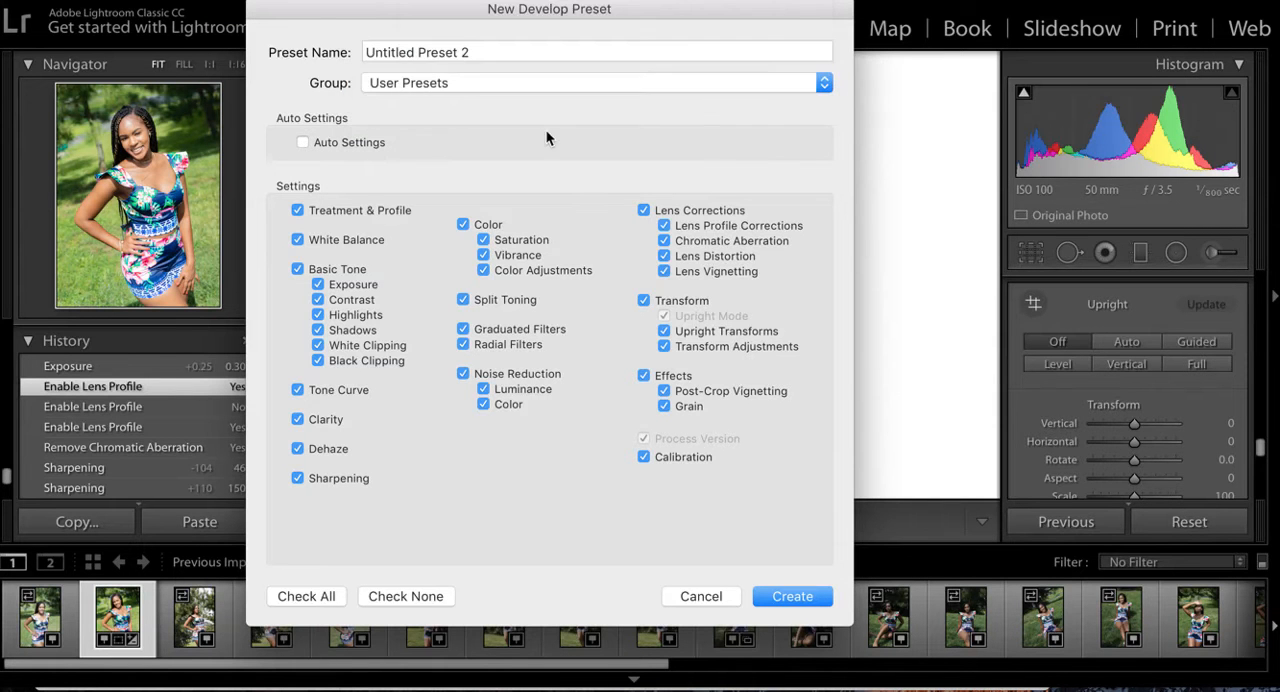
- Name the new preset 18th fullsun and create it in the User Presets group with all the checked settings
triple_click(557, 49)
text(18th )
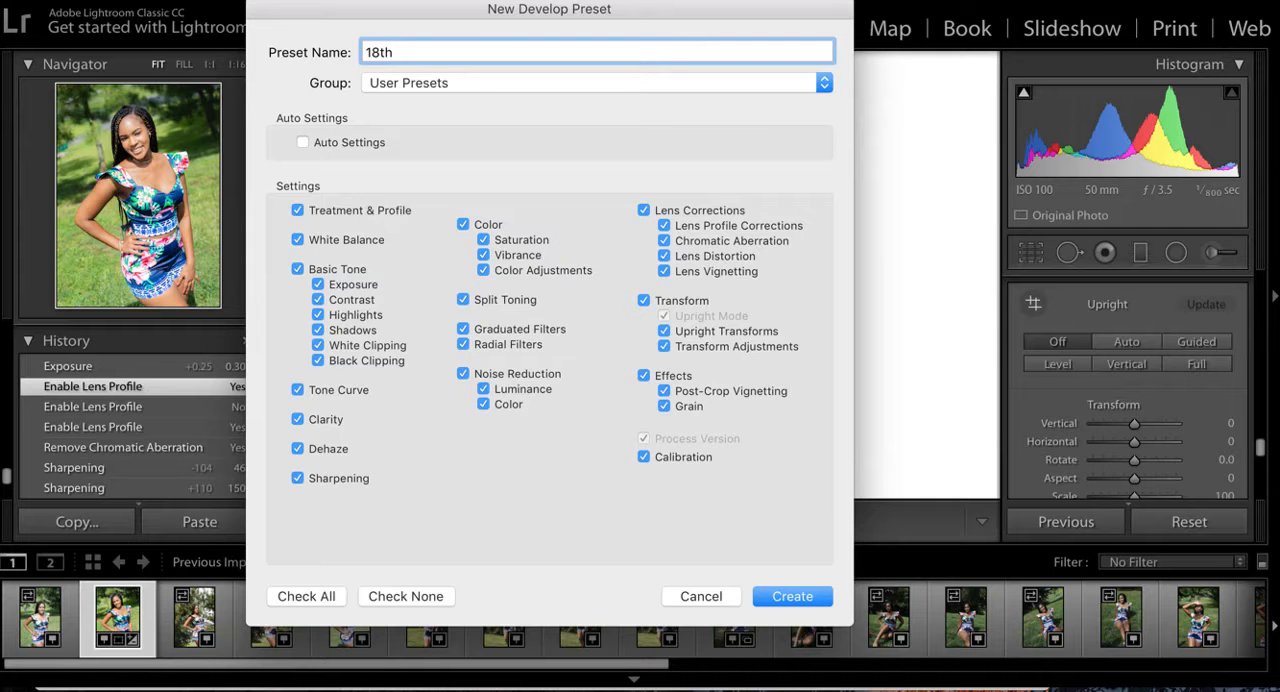
text(fullsun)
click(565, 84)
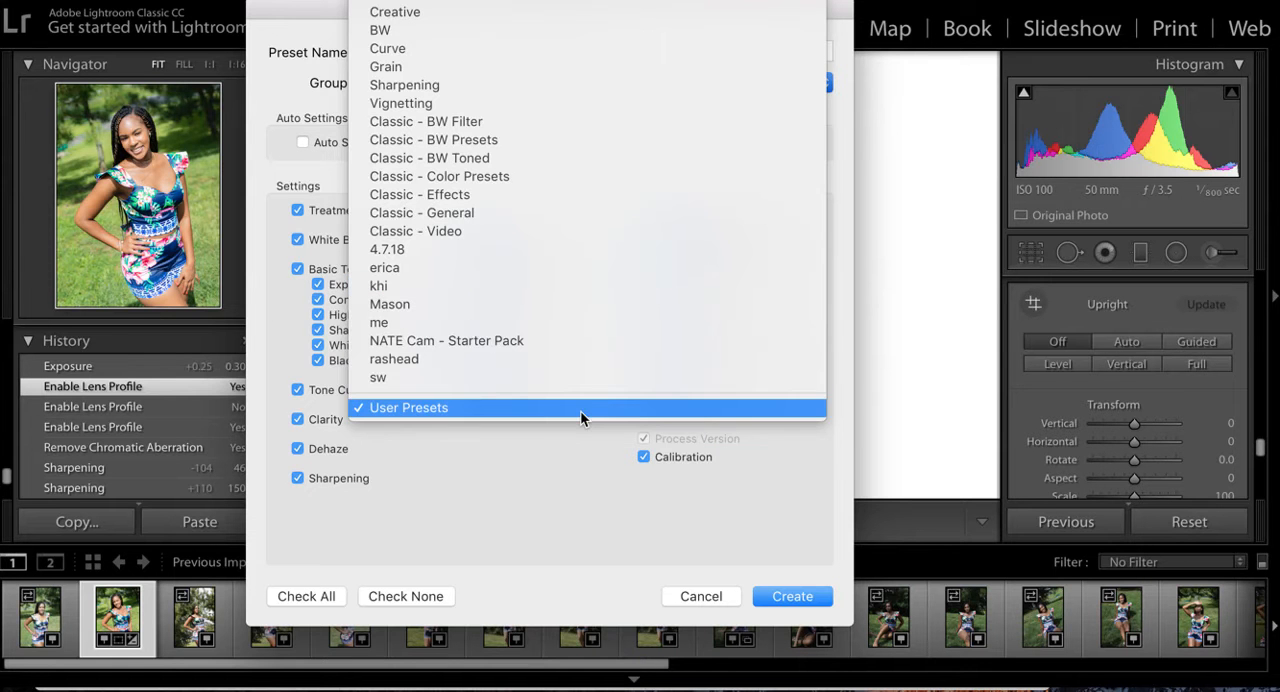
click(580, 409)
click(798, 595)
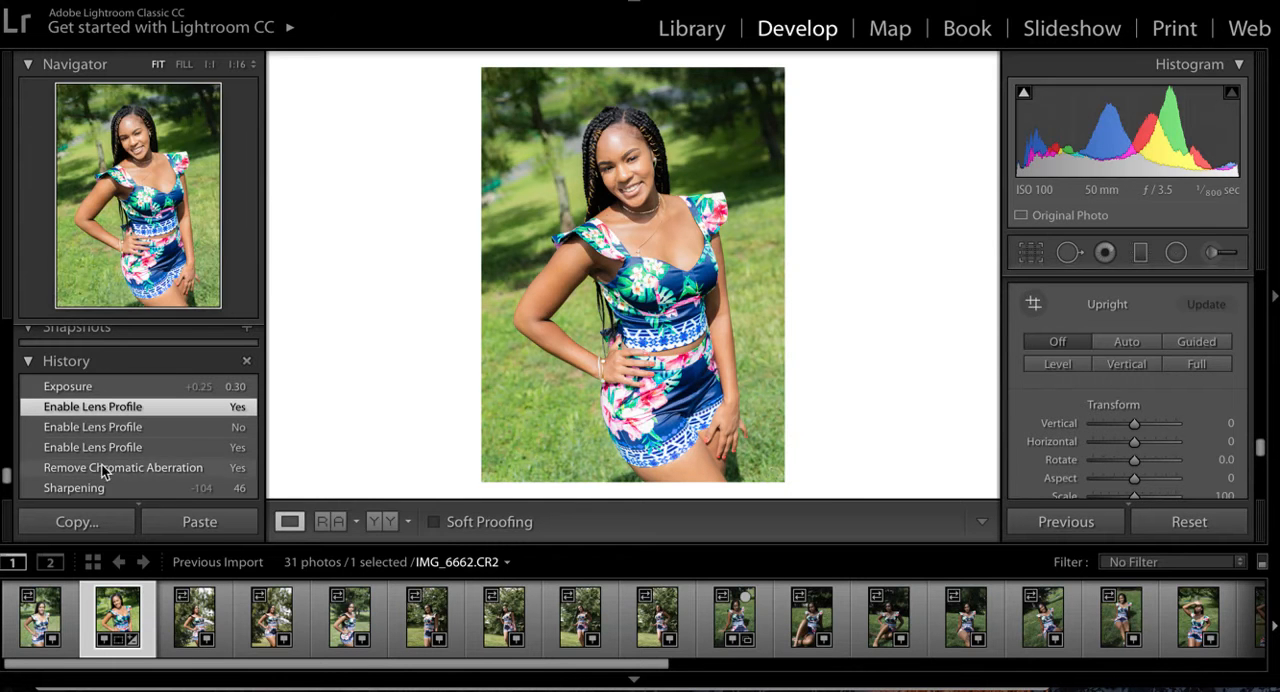
- Browse through the following portraits, starting at IMG_6664.CR2, and select IMG_6676.CR2 for editing
click(178, 625)
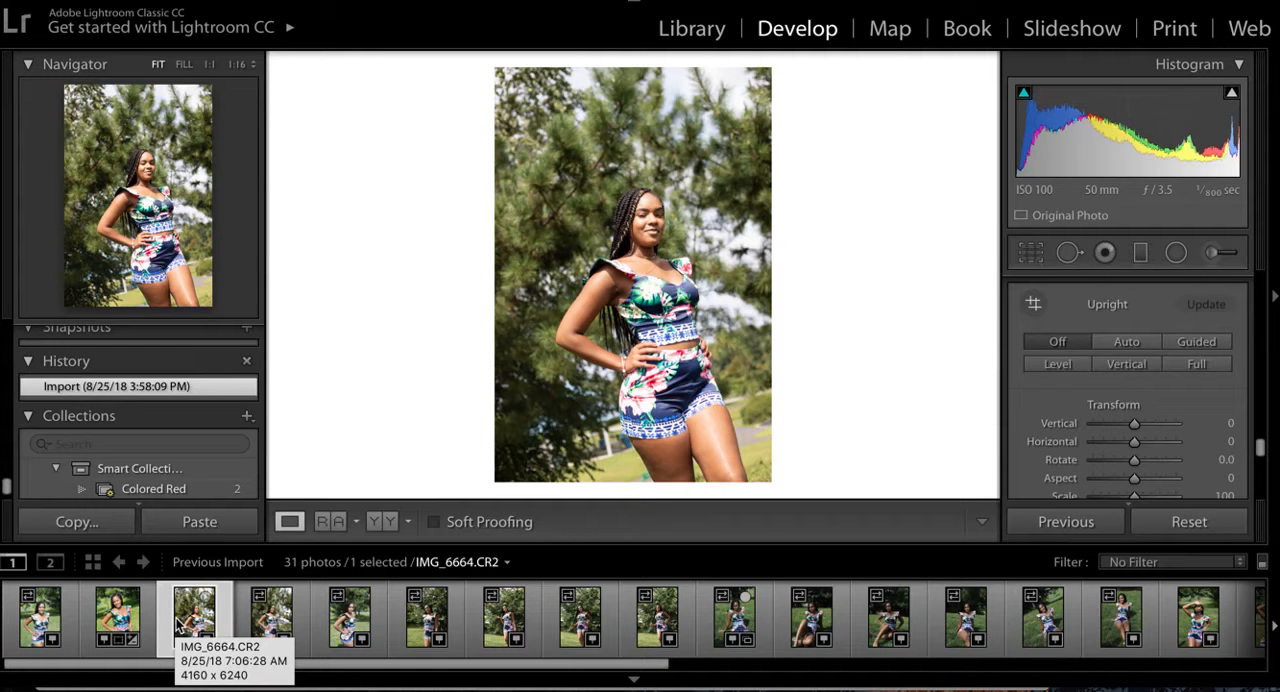
key(Right)
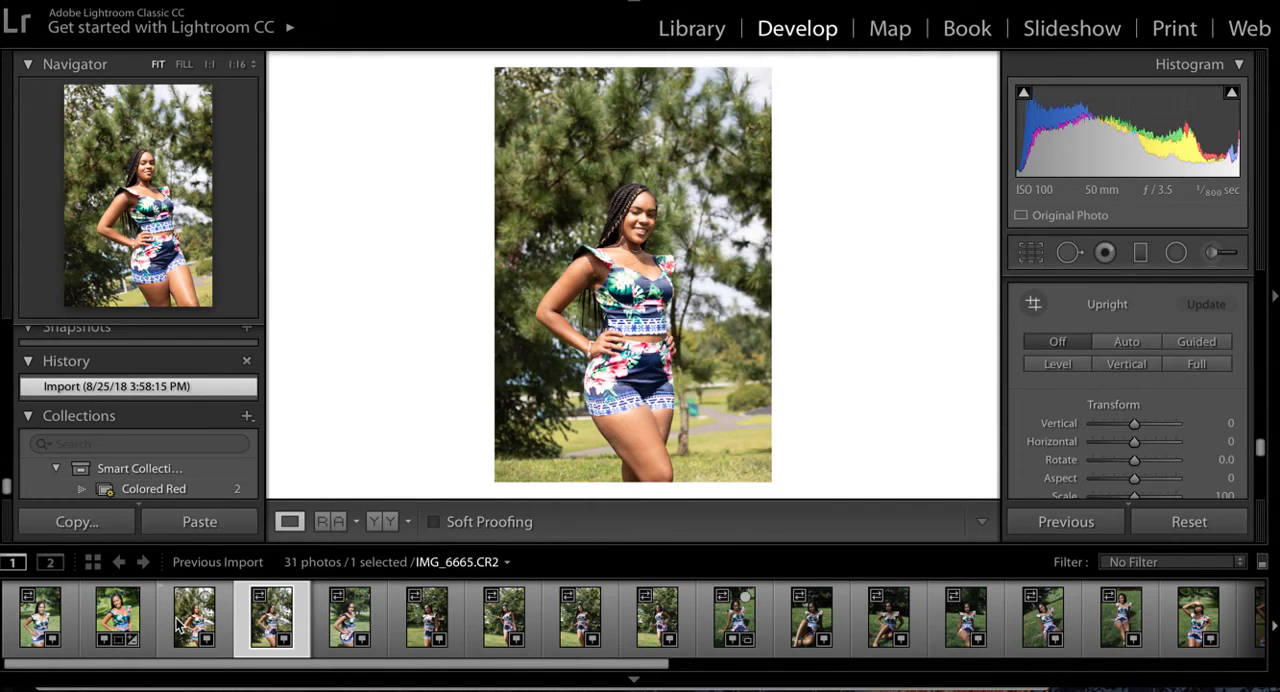
key(Right)
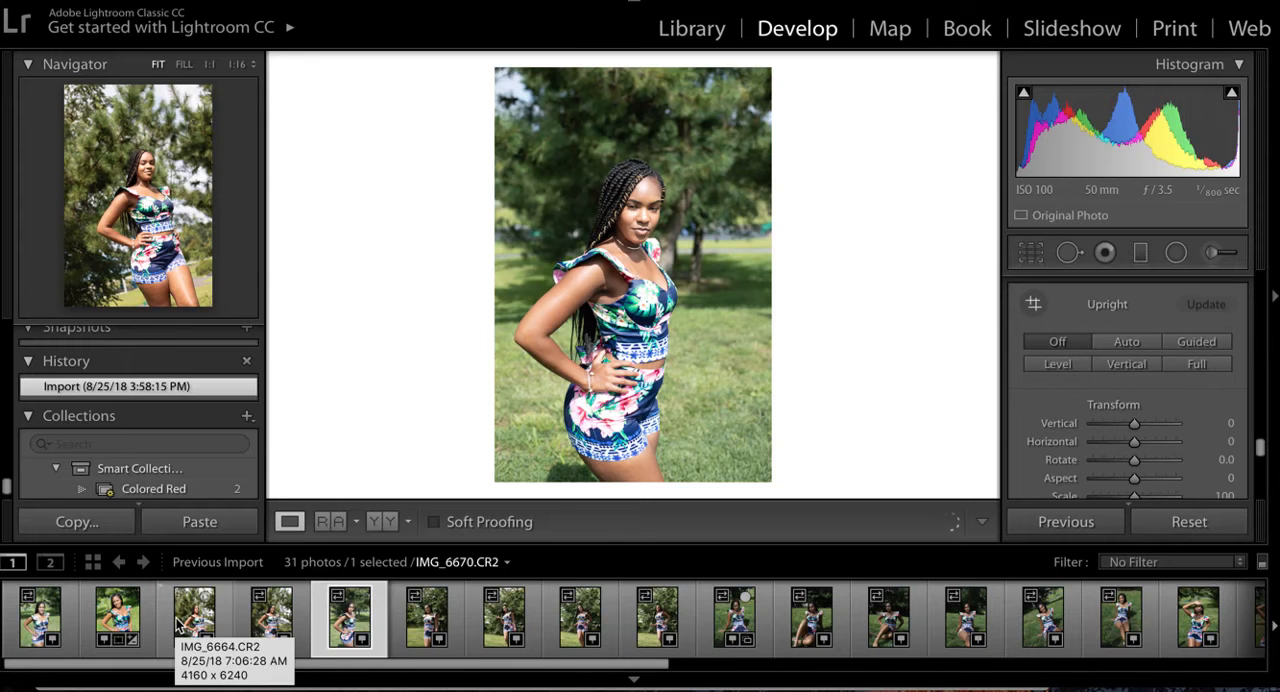
key(Right)
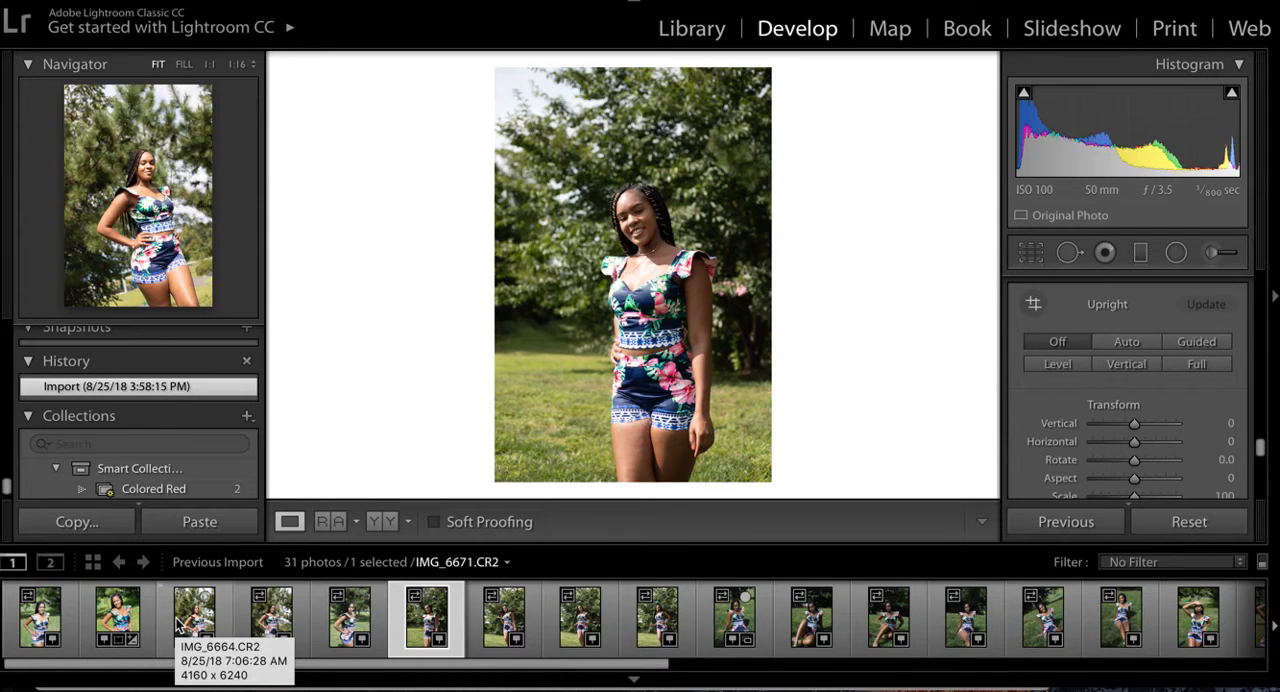
key(Right)
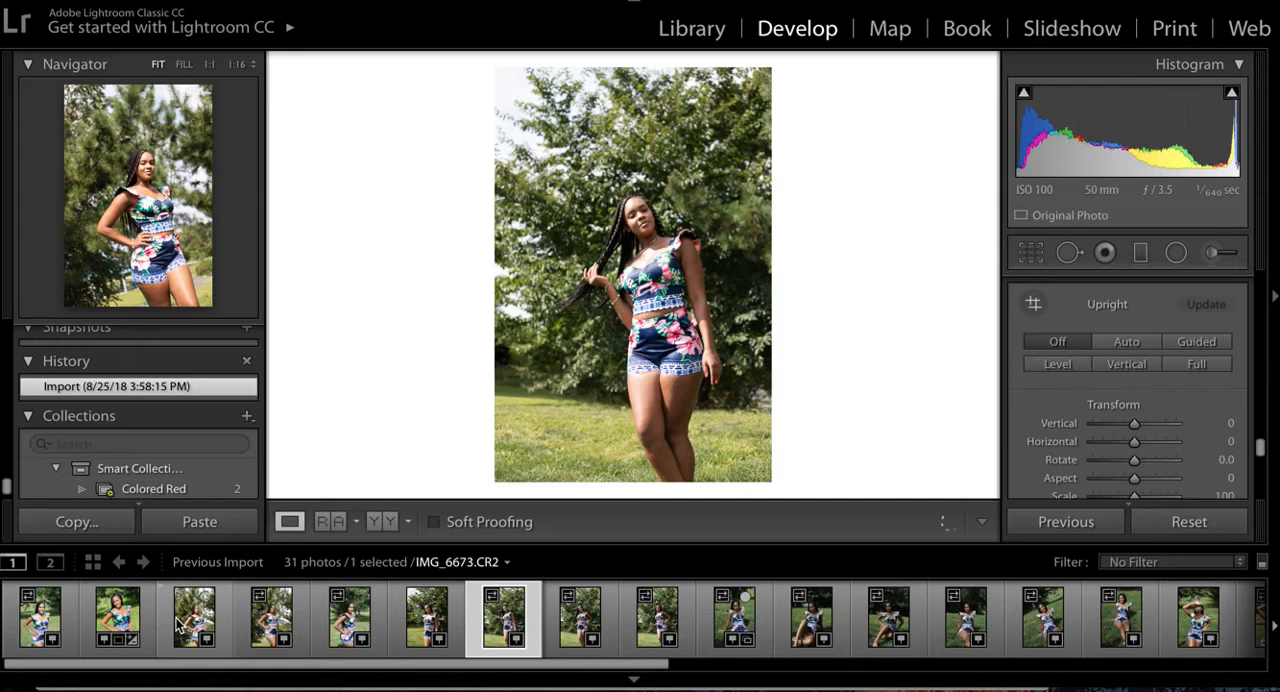
key(Right)
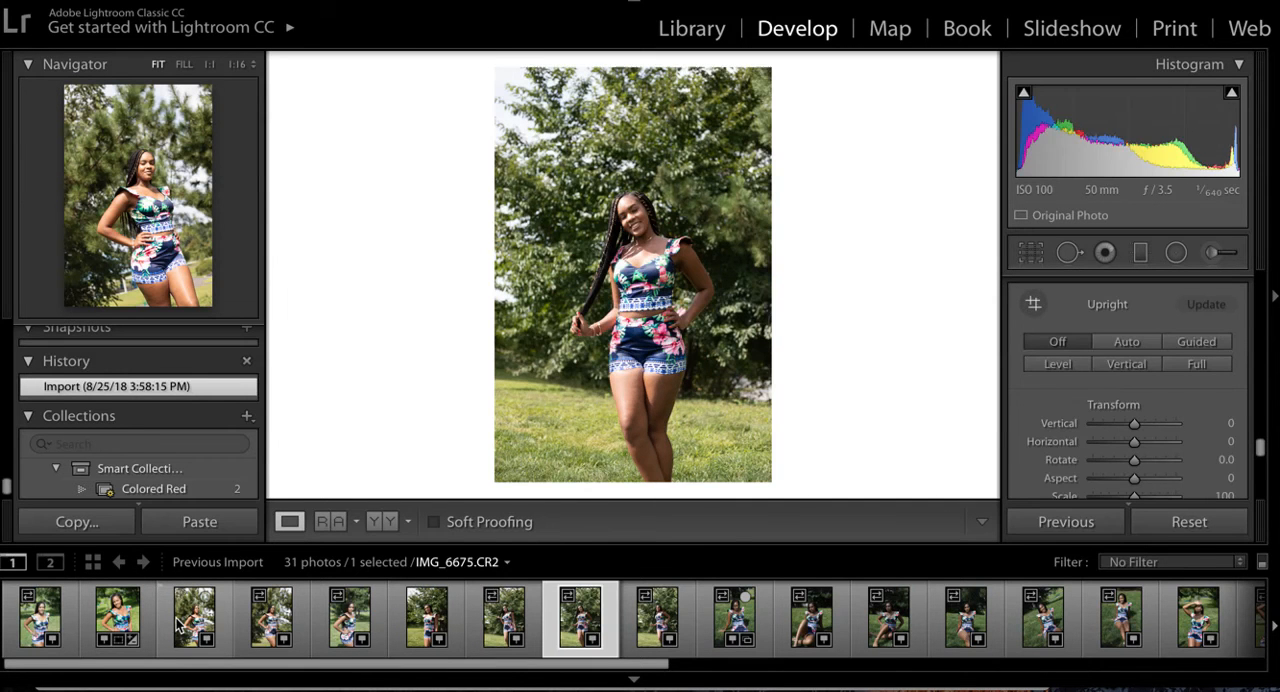
key(Right)
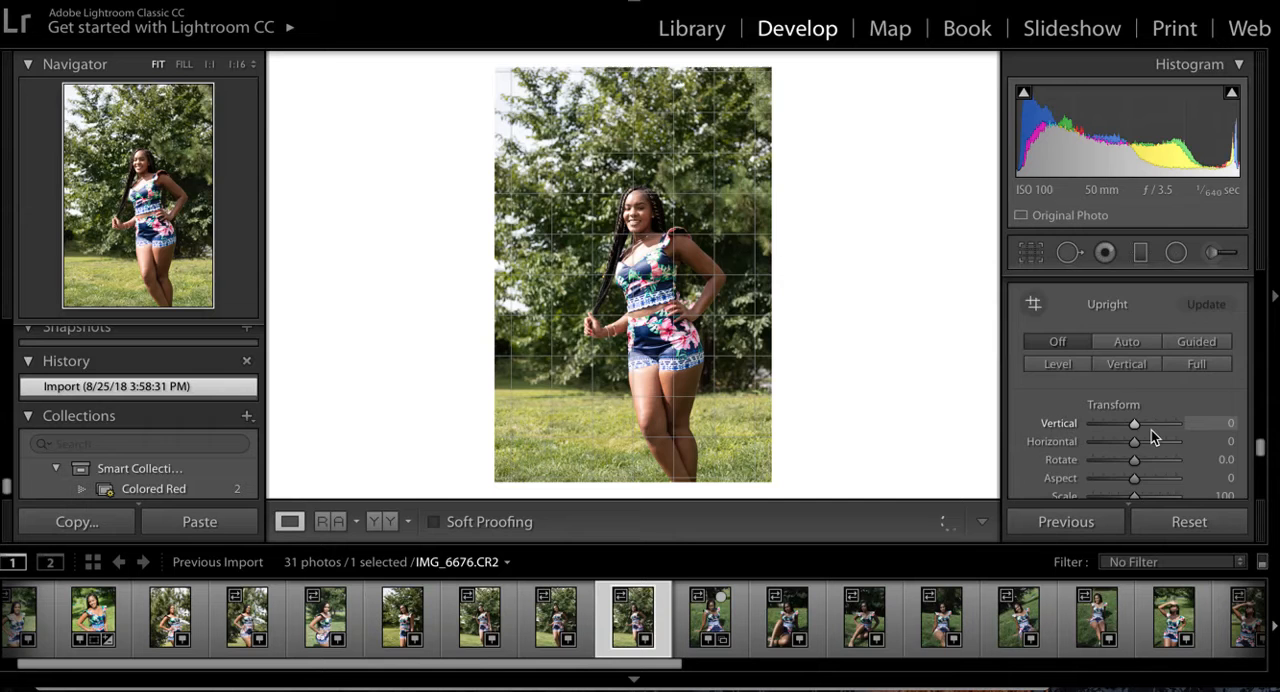
- Enable Remove Chromatic Aberration and Profile Corrections for IMG_6676.CR2
scroll(1152, 431, down, 10)
scroll(1152, 431, up, 8)
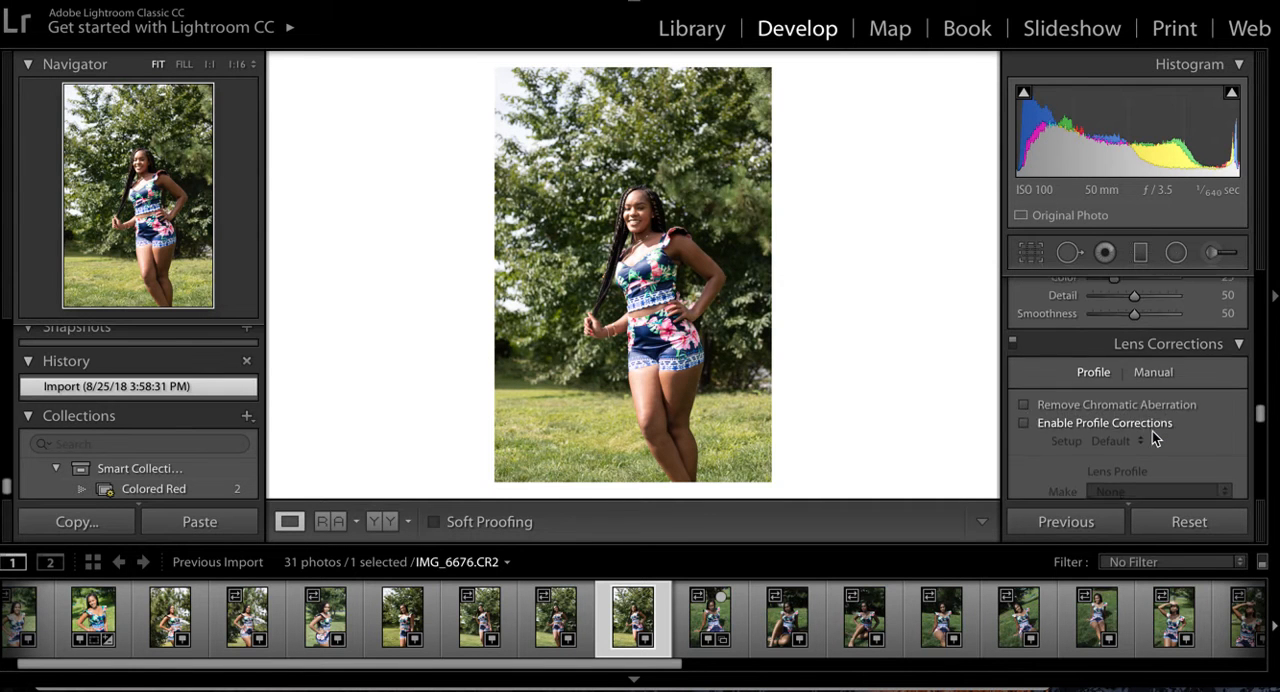
click(1024, 405)
click(1024, 423)
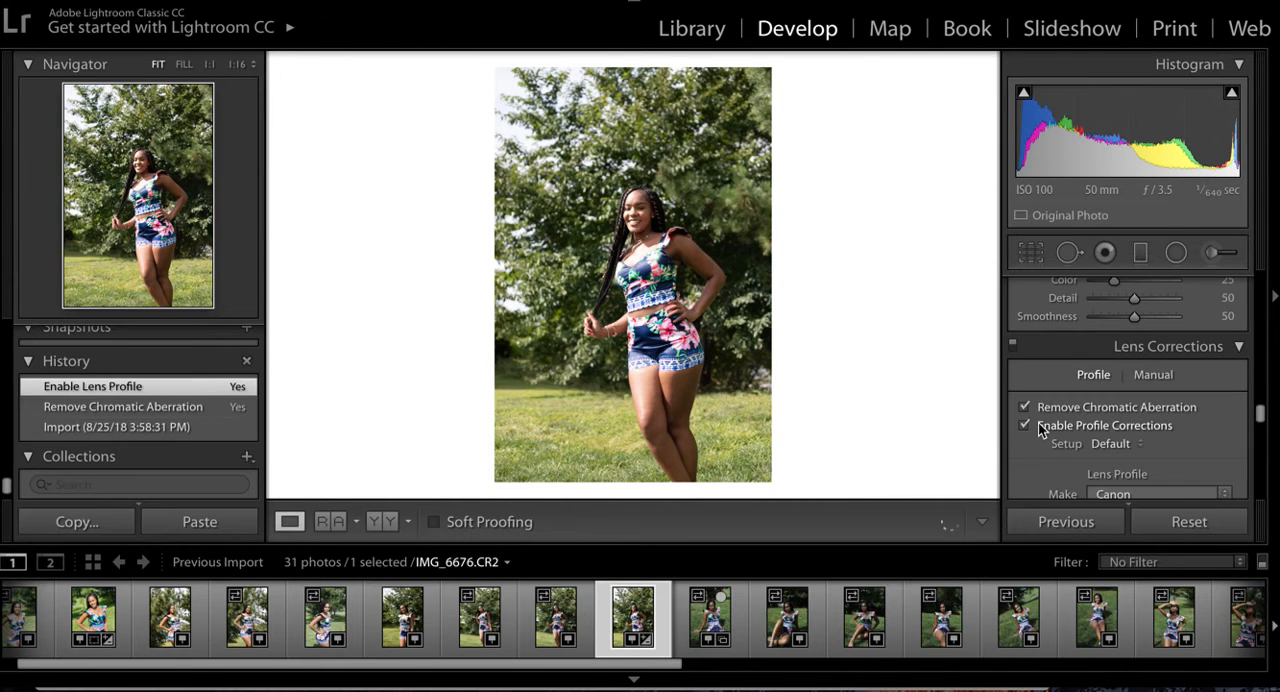
scroll(1209, 434, down, 3)
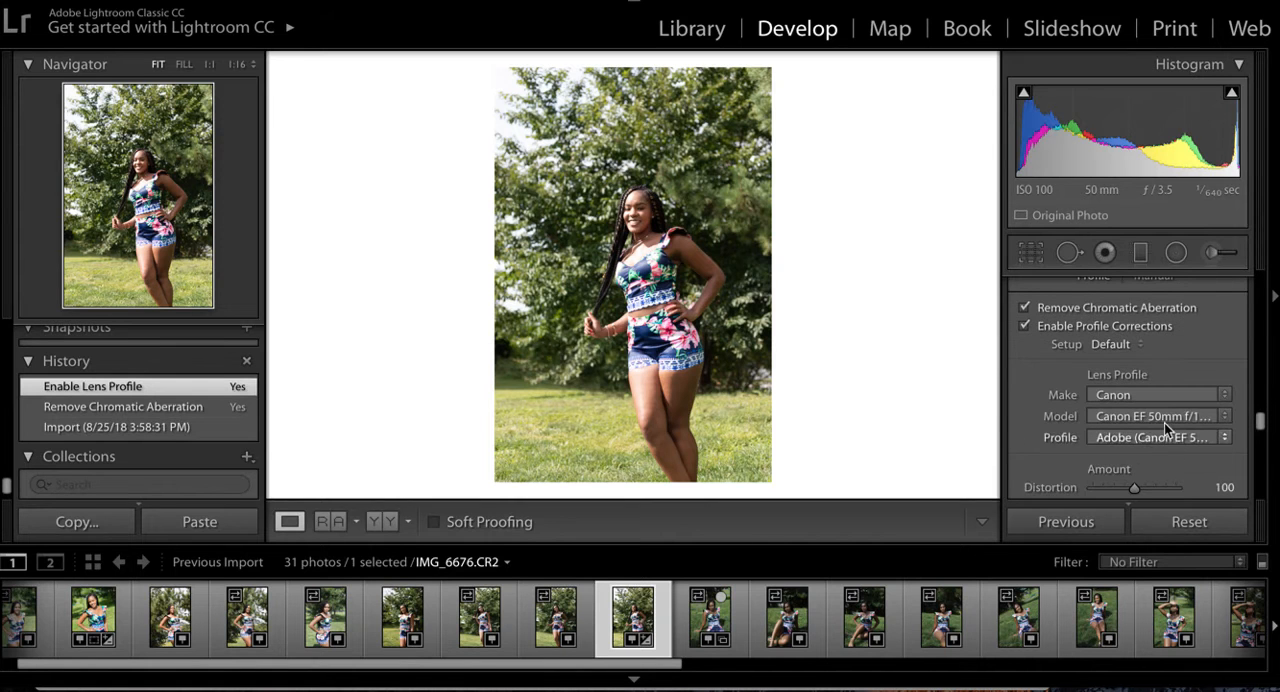
- Crop the photo tighter around the woman at the 2 x 3 / 4 x 6 aspect, trimming the top and left edges
scroll(1166, 429, up, 5)
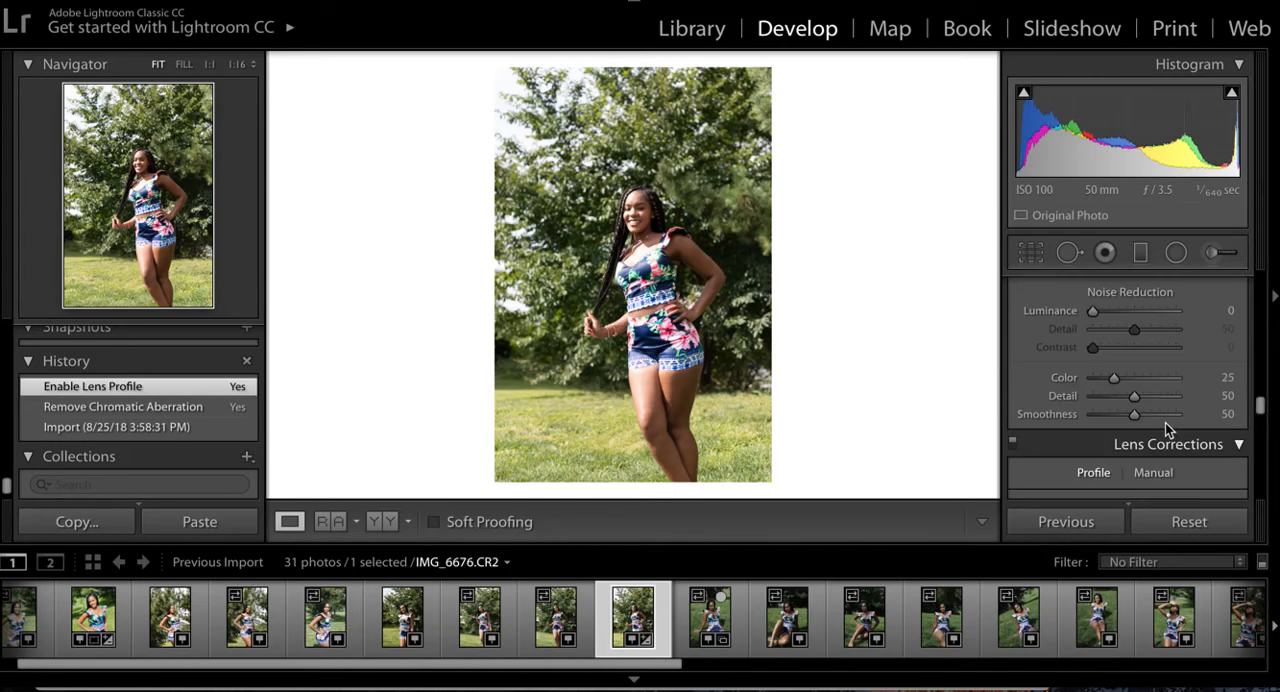
scroll(1165, 423, up, 10)
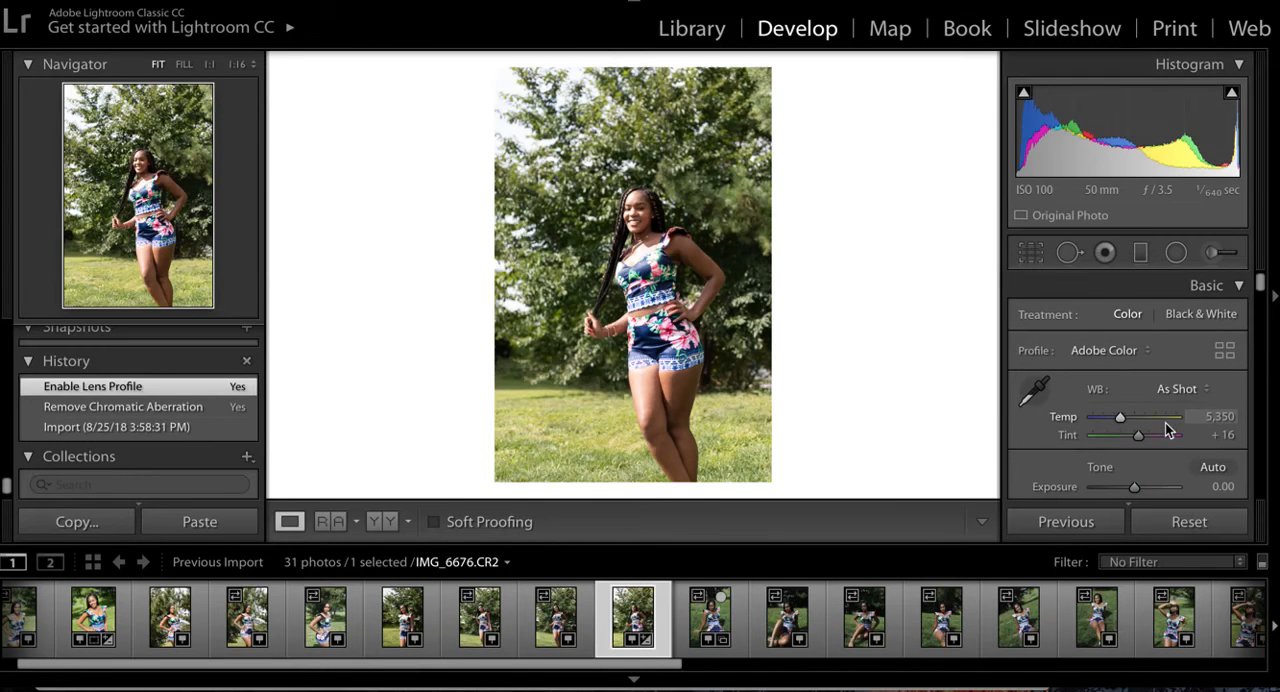
click(1031, 254)
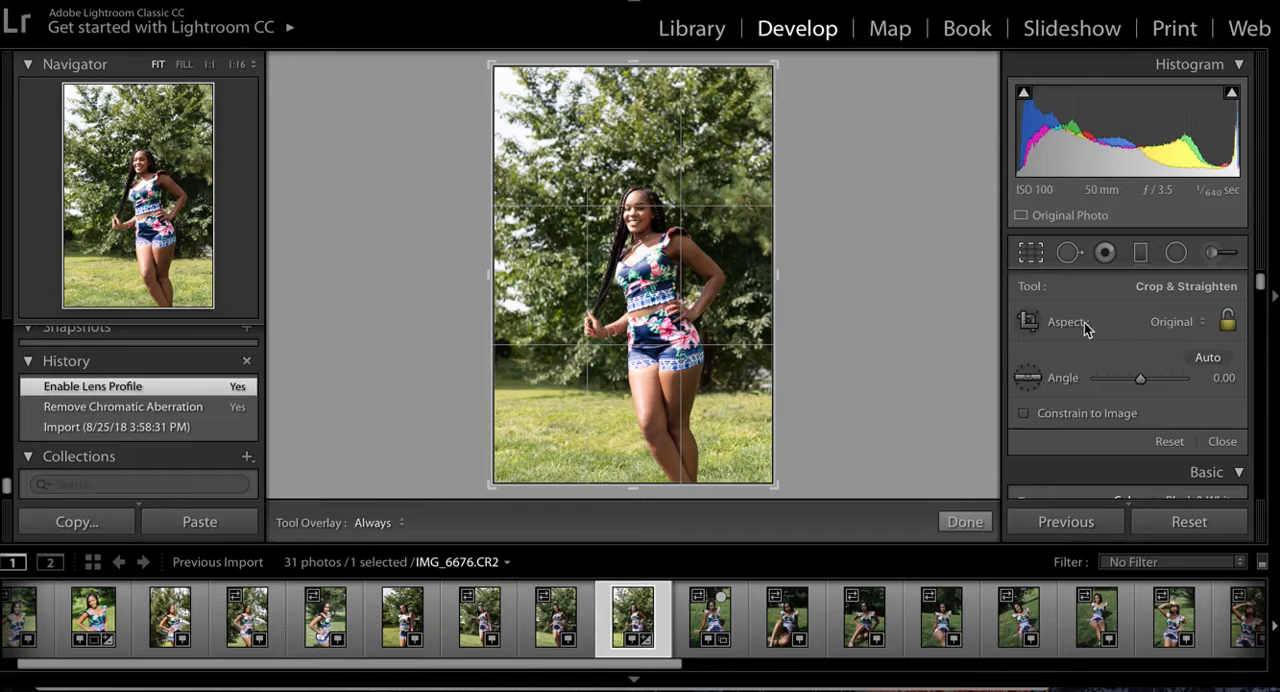
click(1206, 358)
drag(493, 66, 530, 69)
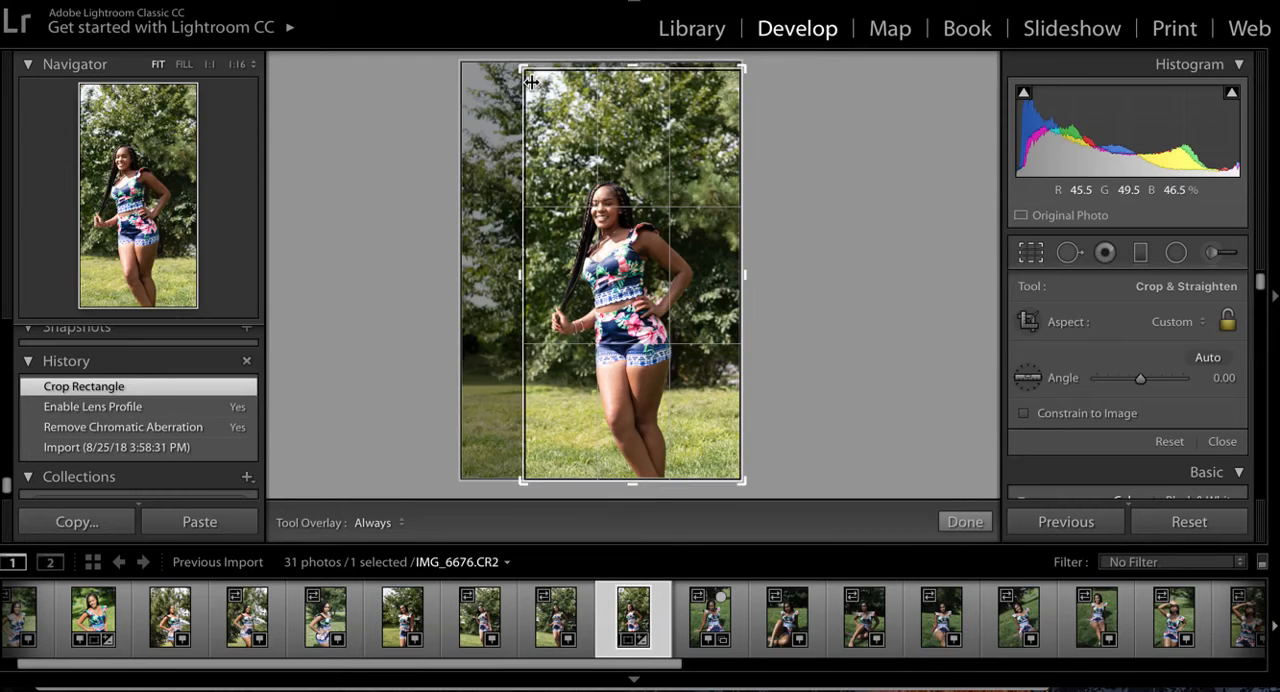
drag(523, 66, 516, 102)
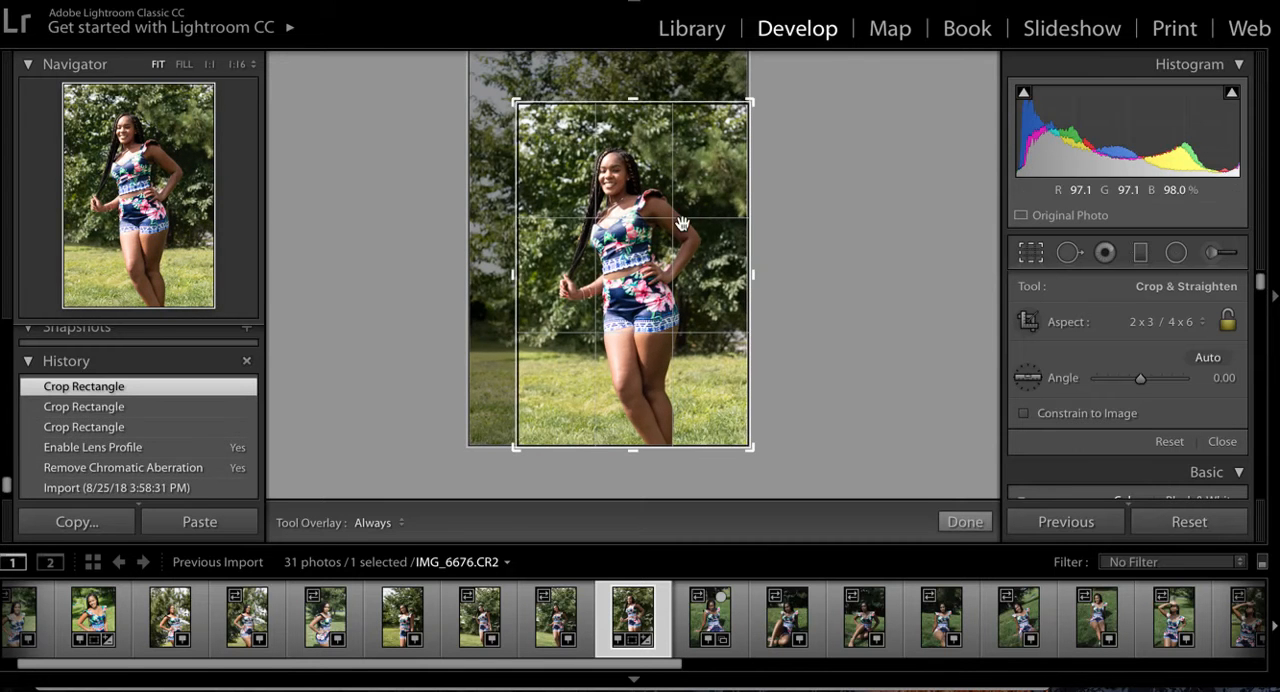
click(951, 524)
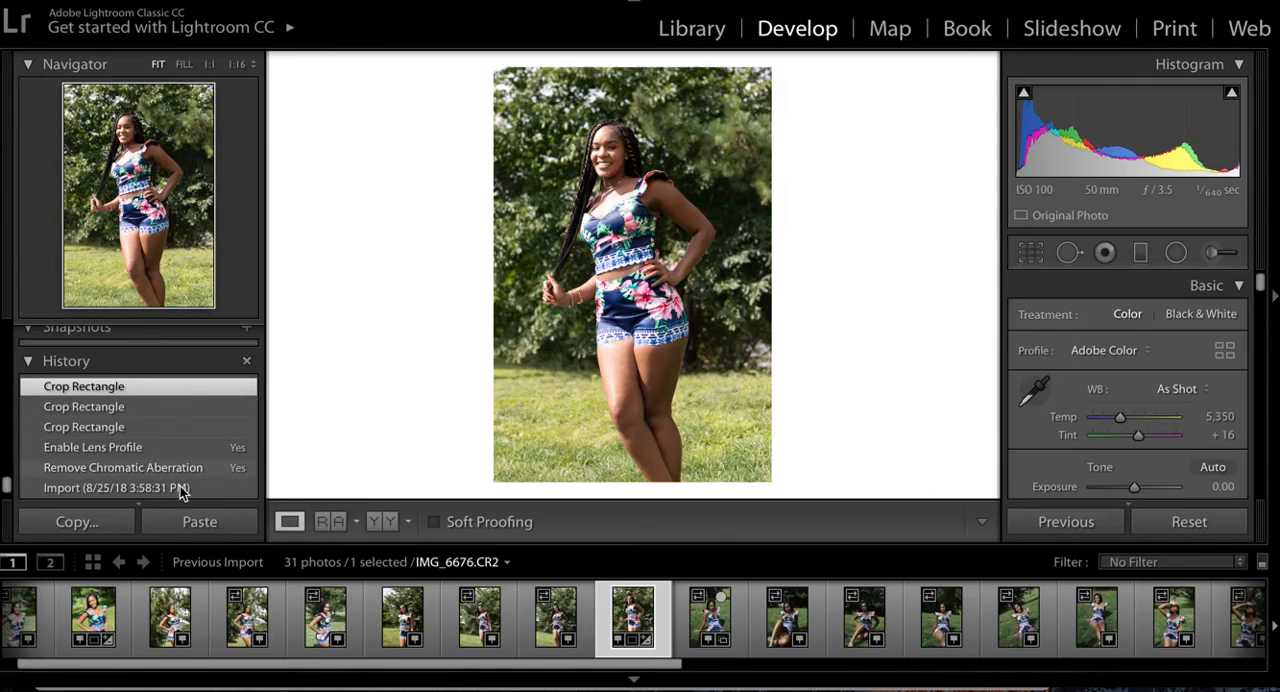
- Find the 18th fullsun preset among the user presets and apply it to the cropped photo
scroll(170, 410, up, 2)
scroll(170, 415, up, 5)
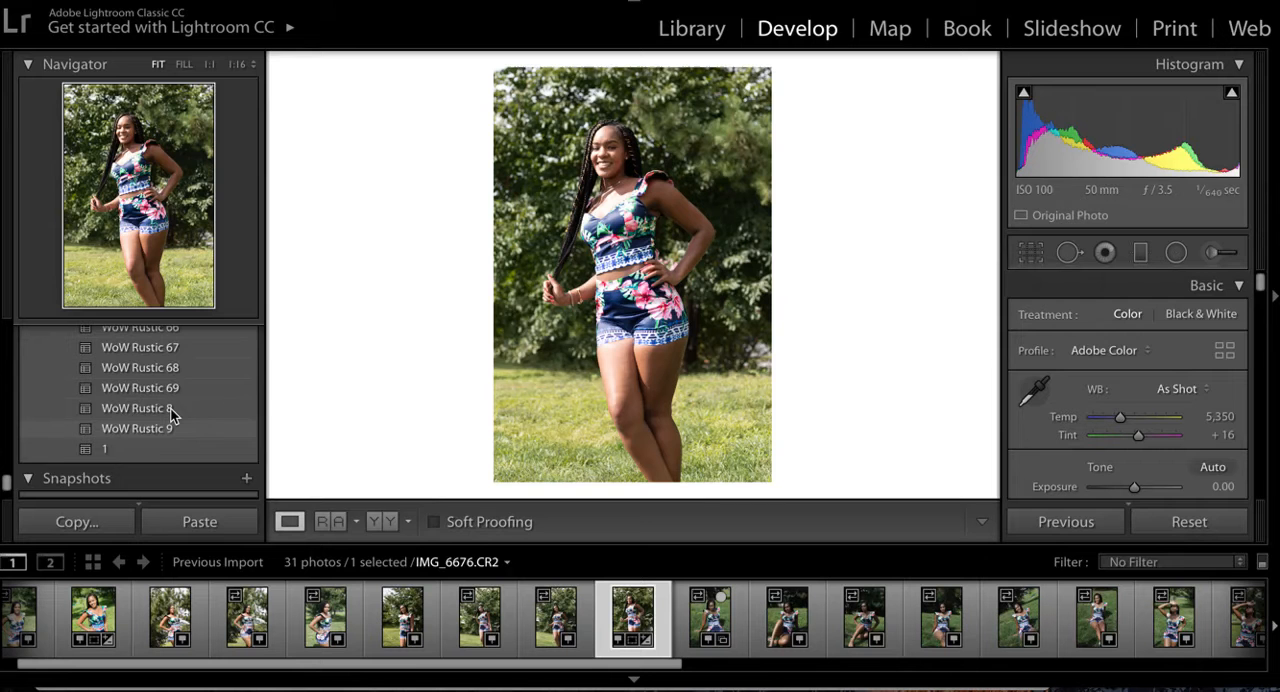
scroll(170, 413, up, 7)
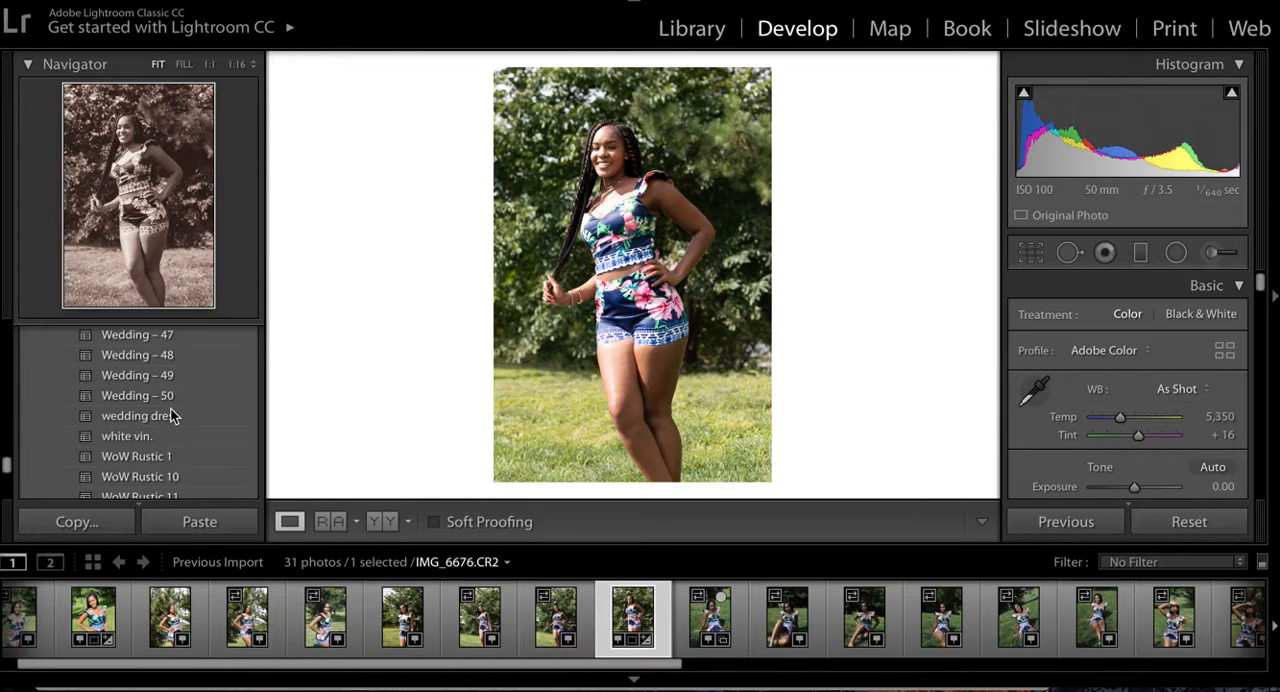
scroll(170, 407, up, 10)
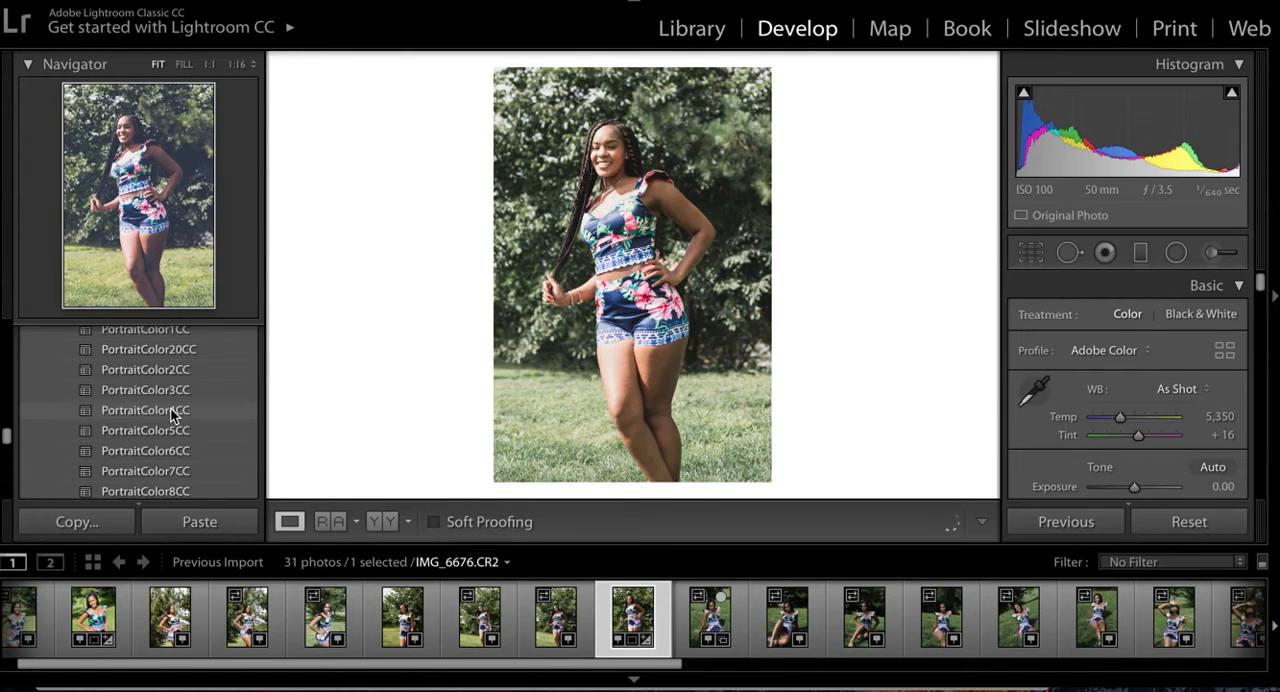
scroll(172, 412, up, 5)
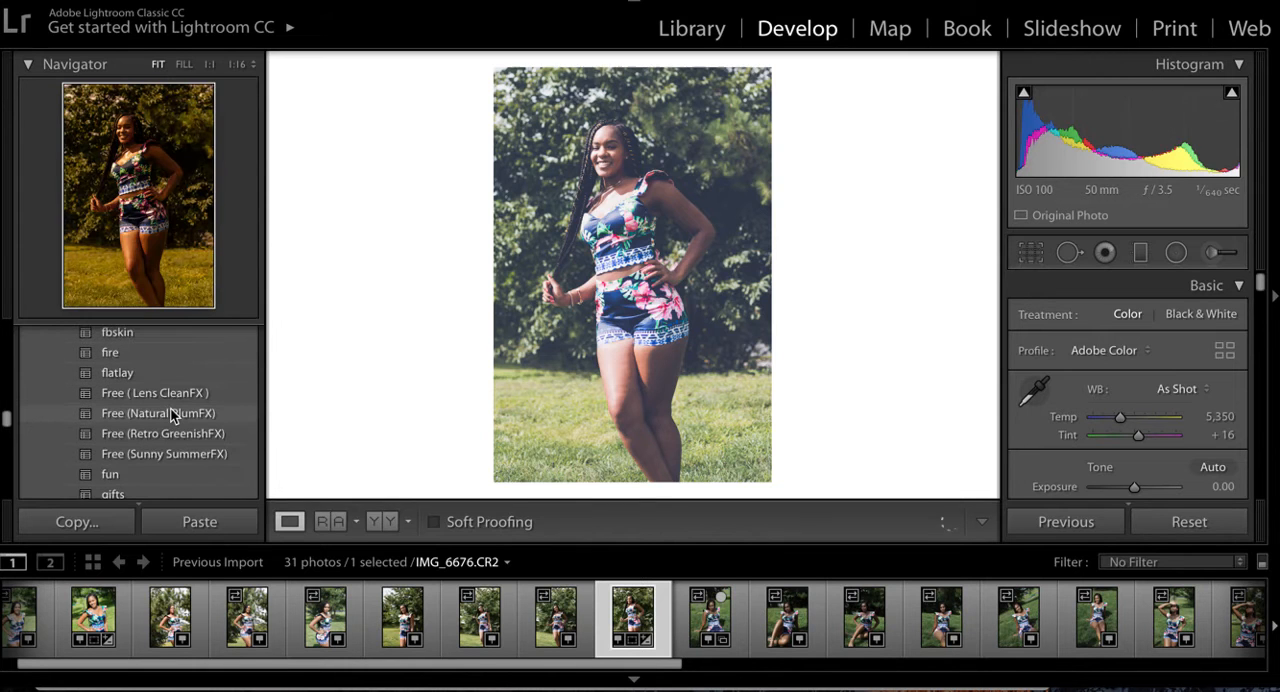
scroll(170, 407, up, 1)
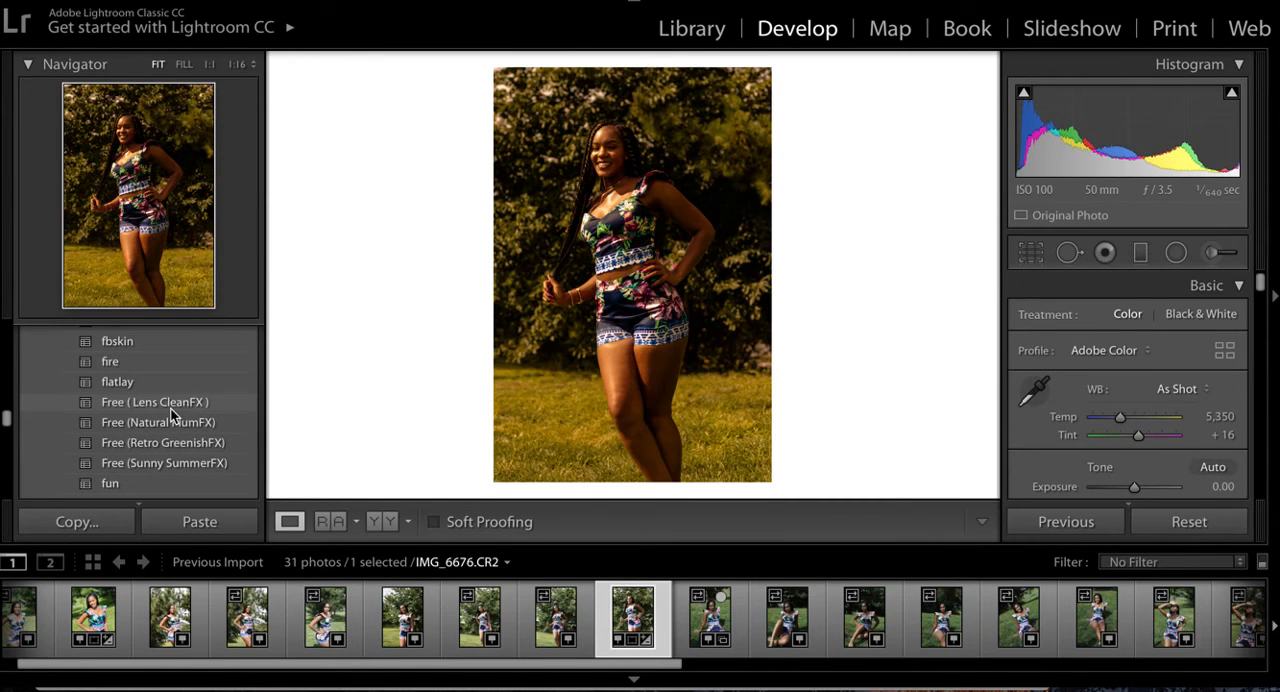
scroll(170, 407, up, 8)
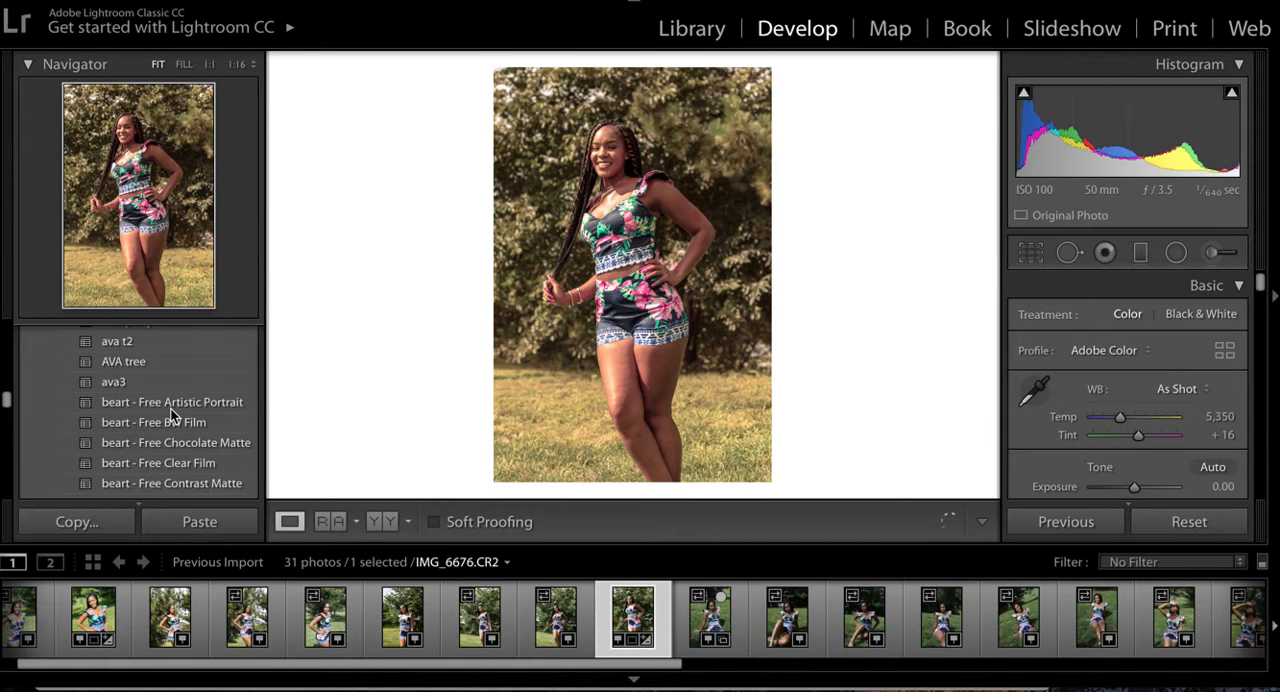
scroll(170, 407, up, 3)
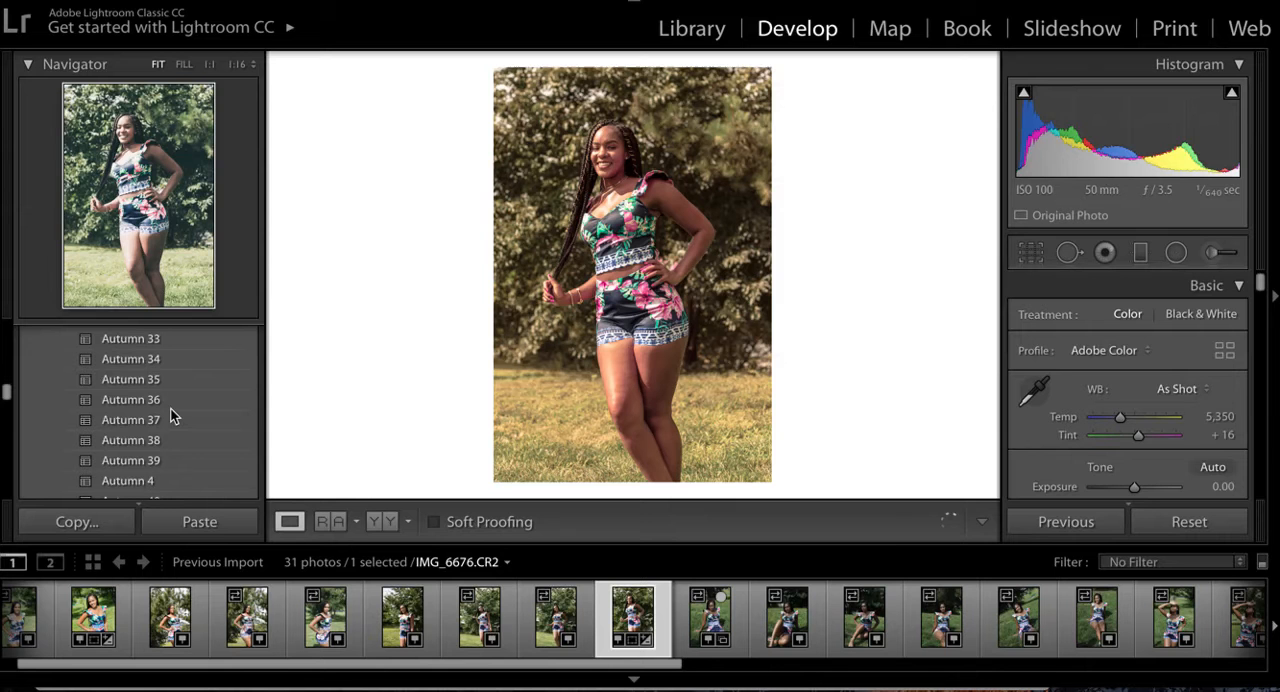
mouse_move(6, 392)
mouse_down()
mouse_move(9, 337)
mouse_move(17, 397)
mouse_up()
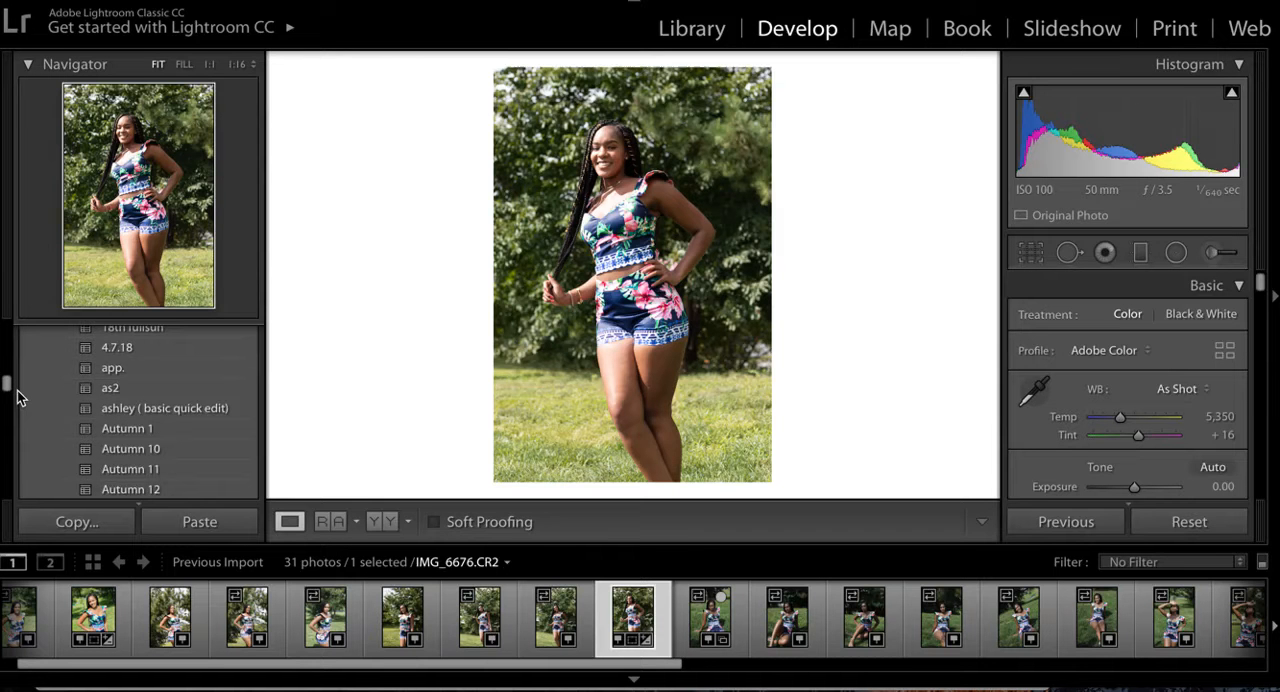
click(147, 333)
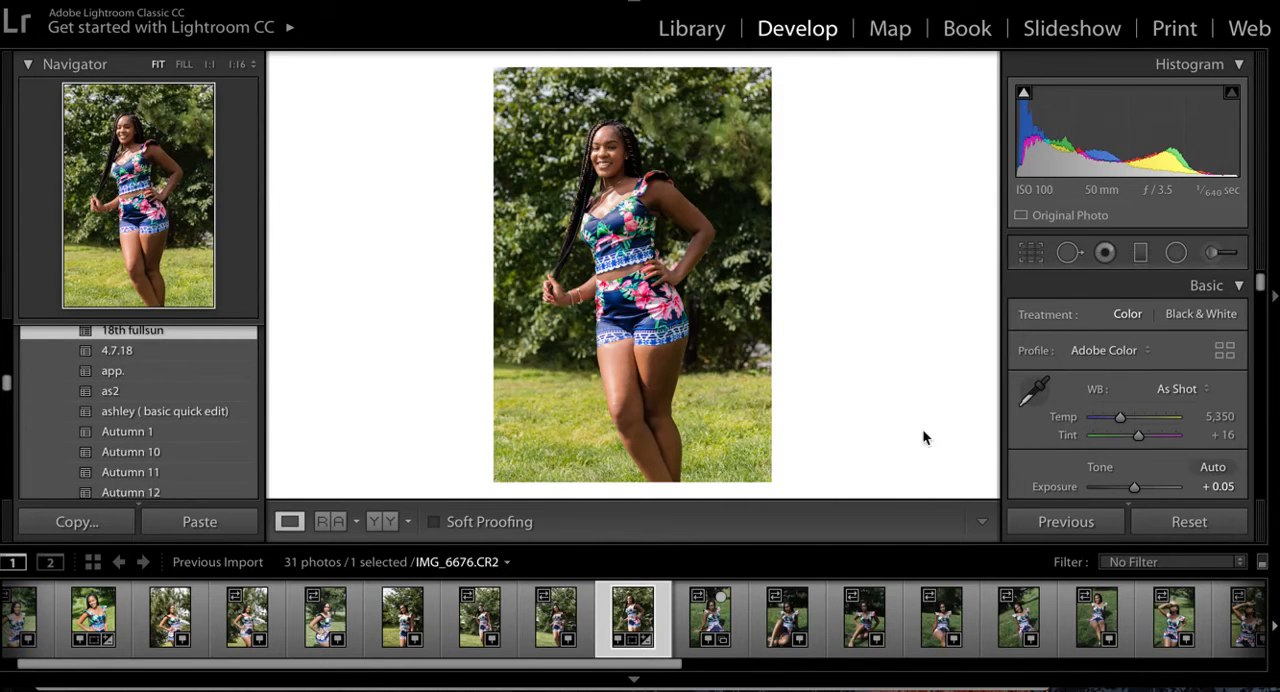
- Soften the tones of IMG_6676.CR2 by setting contrast to +13, blacks to +14, whites to -9 and shadows to +7
scroll(1120, 436, down, 5)
scroll(1120, 426, down, 1)
scroll(1145, 413, down, 2)
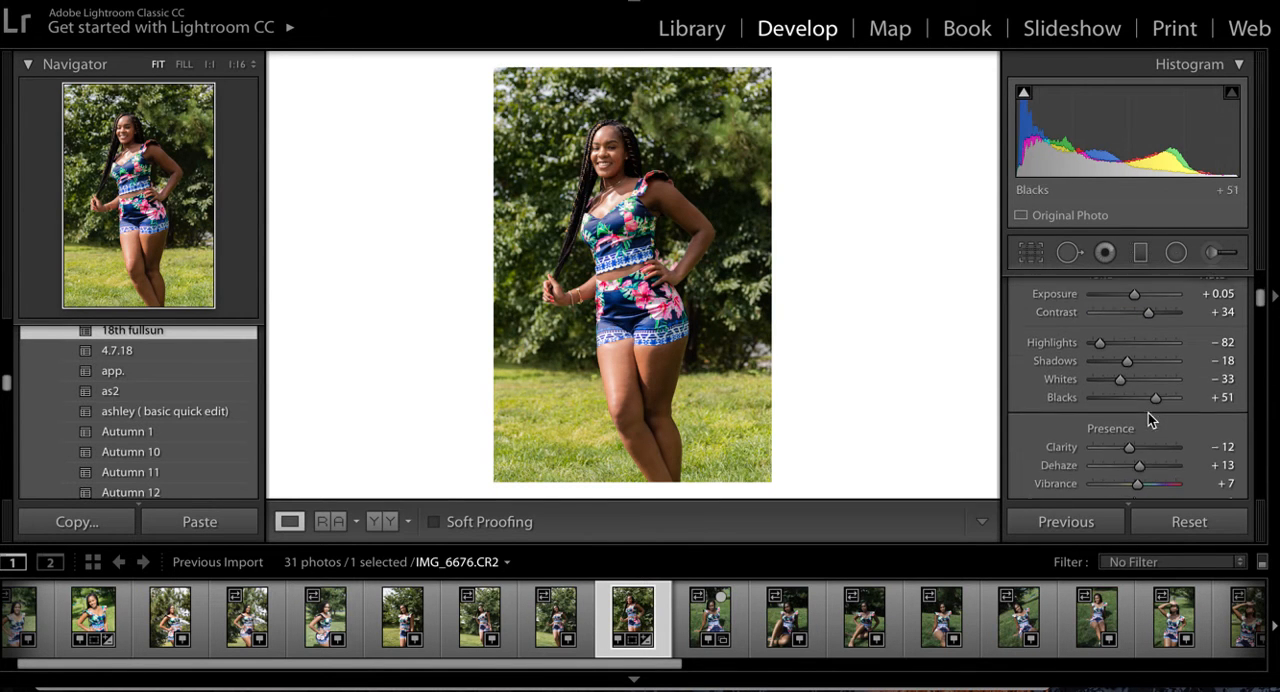
scroll(1121, 419, up, 3)
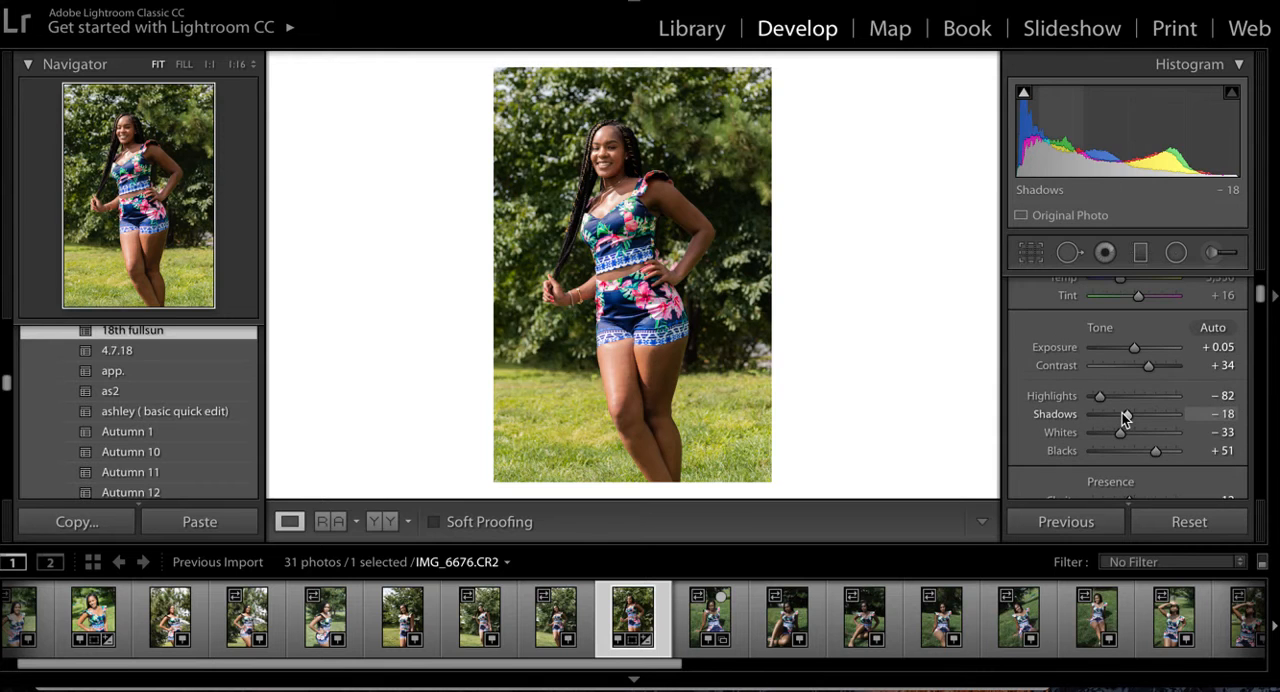
scroll(1125, 418, up, 1)
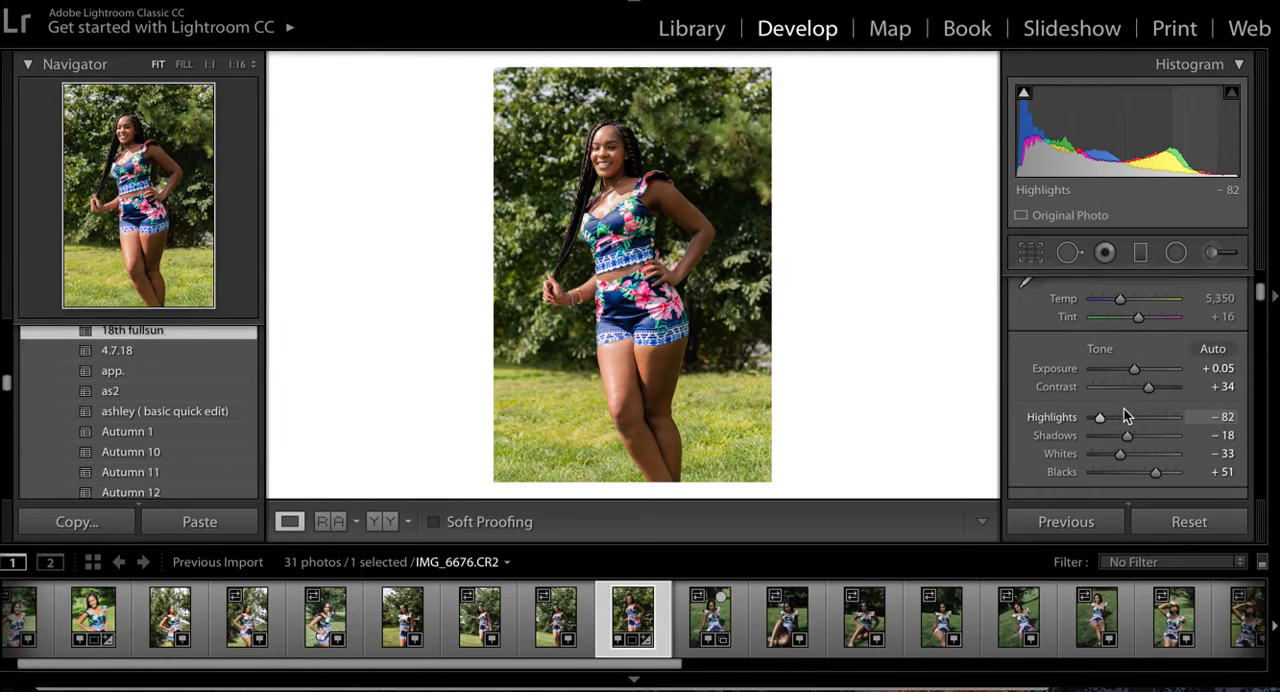
drag(1149, 389, 1141, 389)
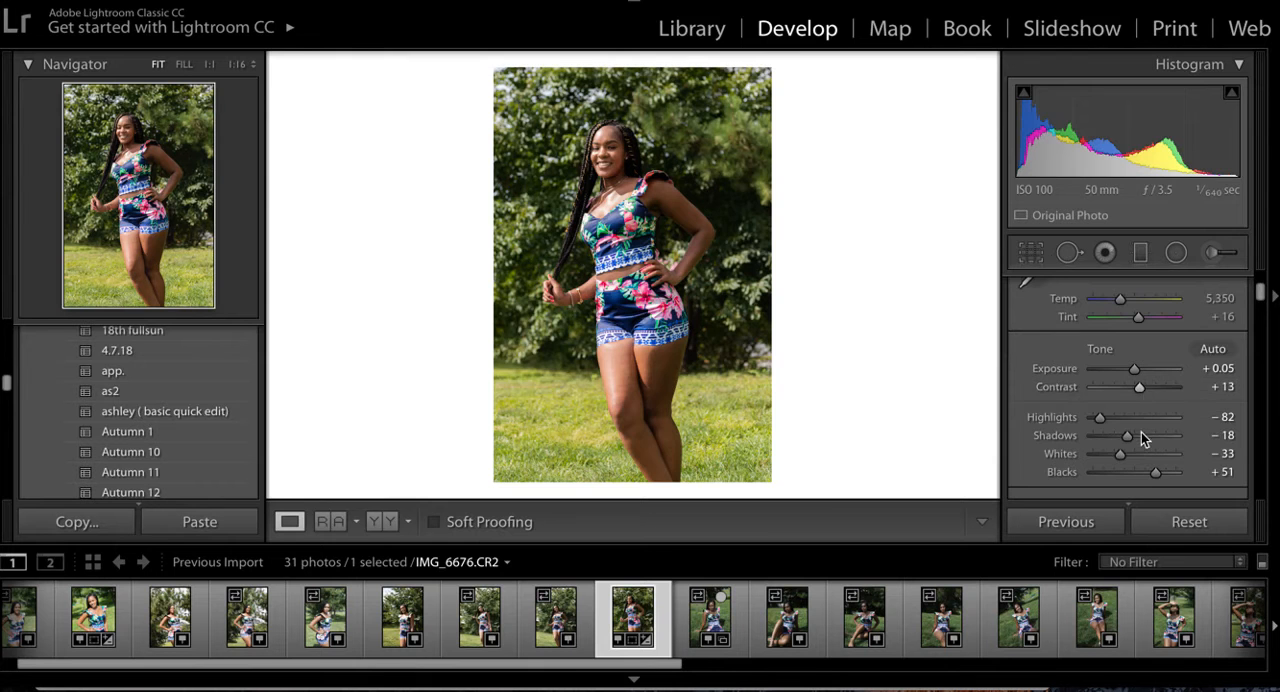
scroll(1141, 436, down, 2)
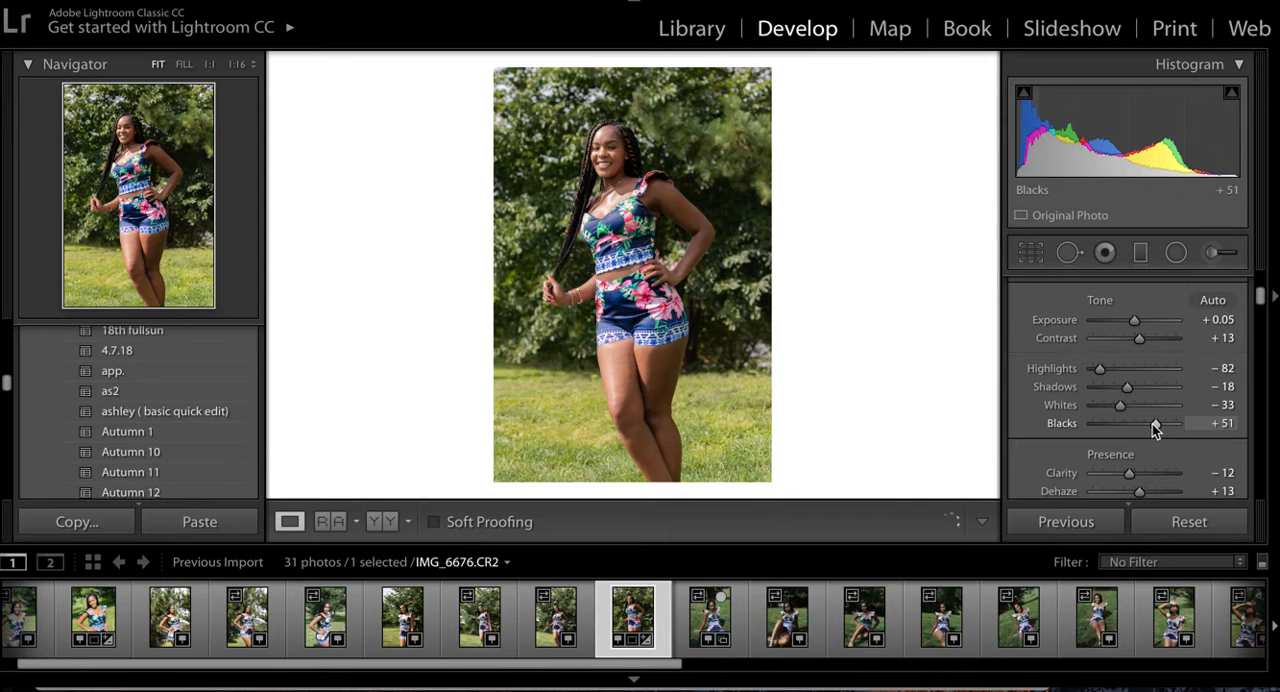
drag(1152, 424, 1130, 405)
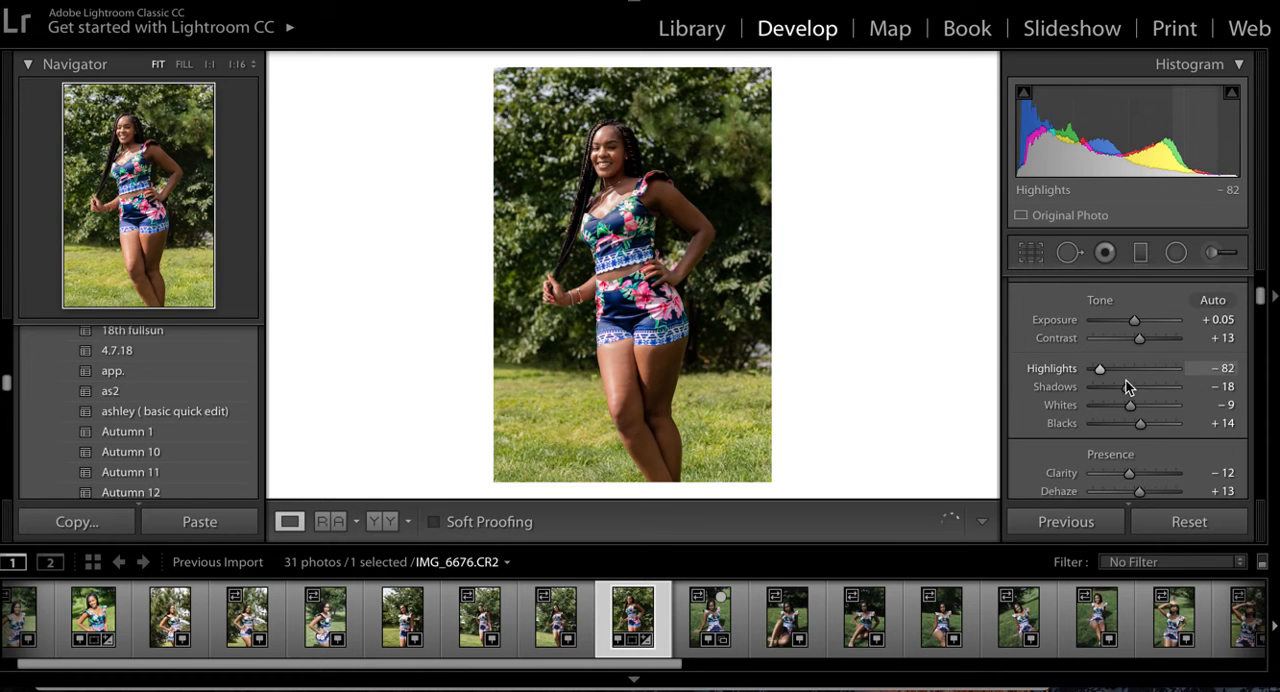
drag(1130, 387, 1140, 390)
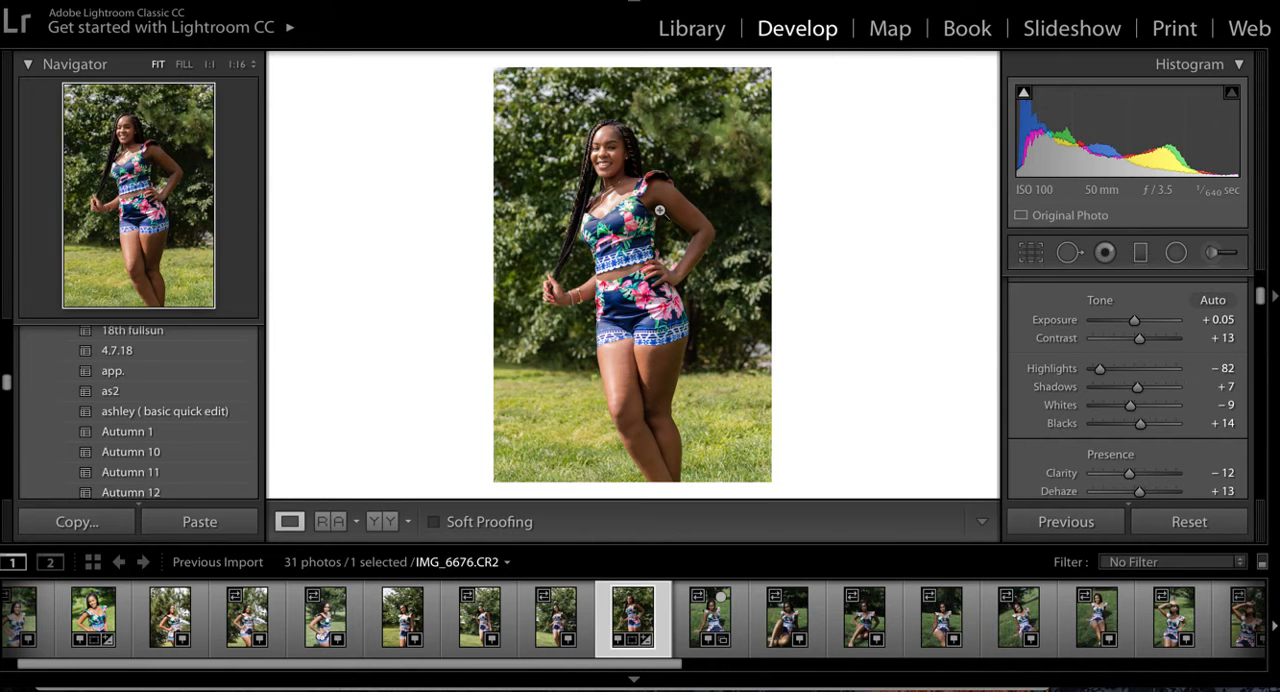
- Select IMG_6684.CR2, the seated portrait on the grass, and apply the 18th fullsun preset
click(709, 620)
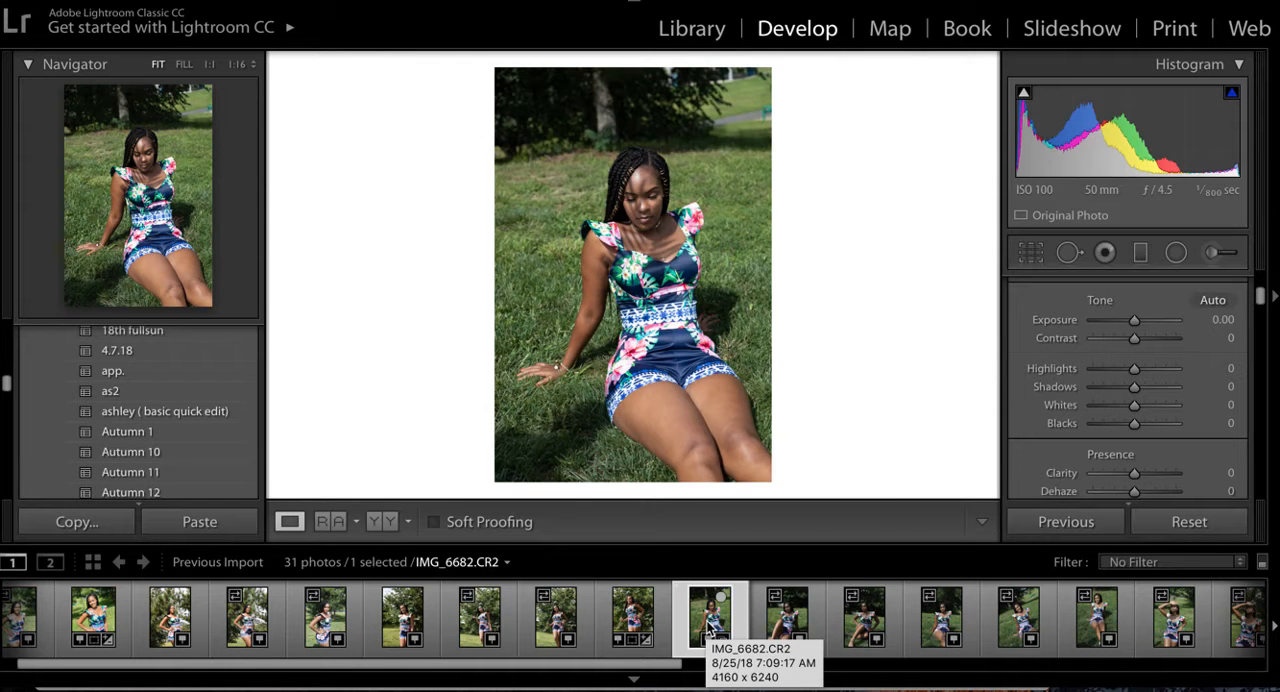
click(773, 618)
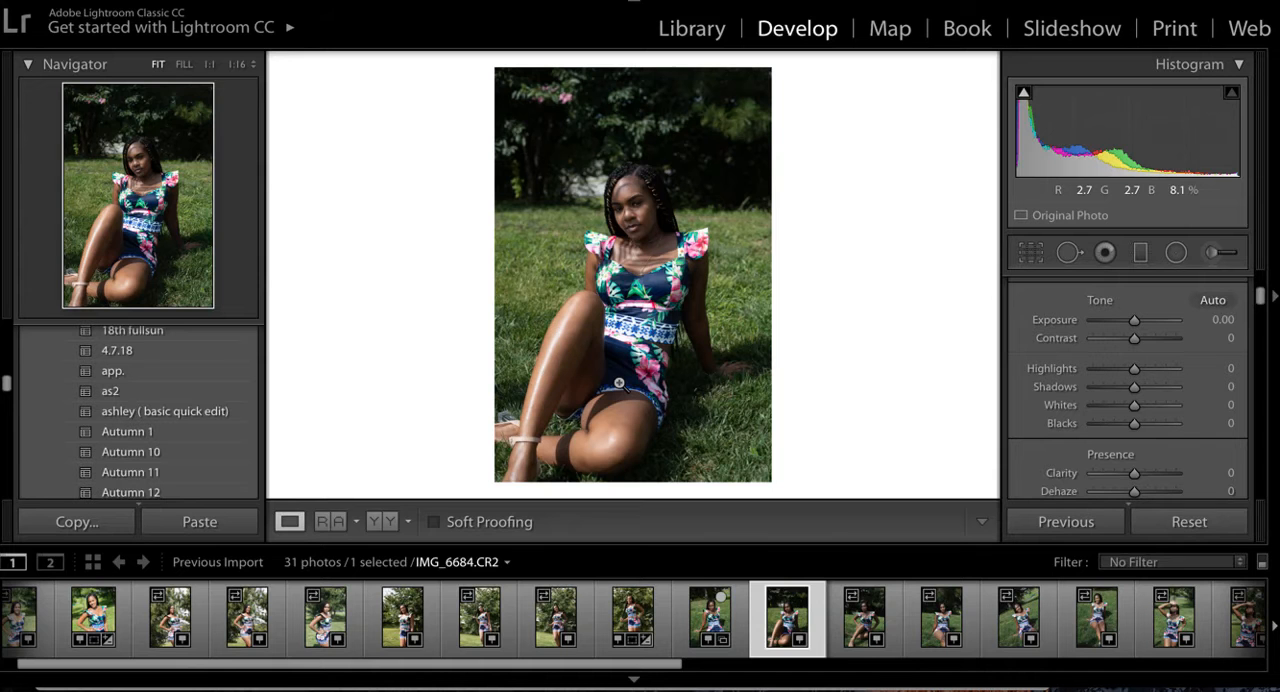
click(141, 332)
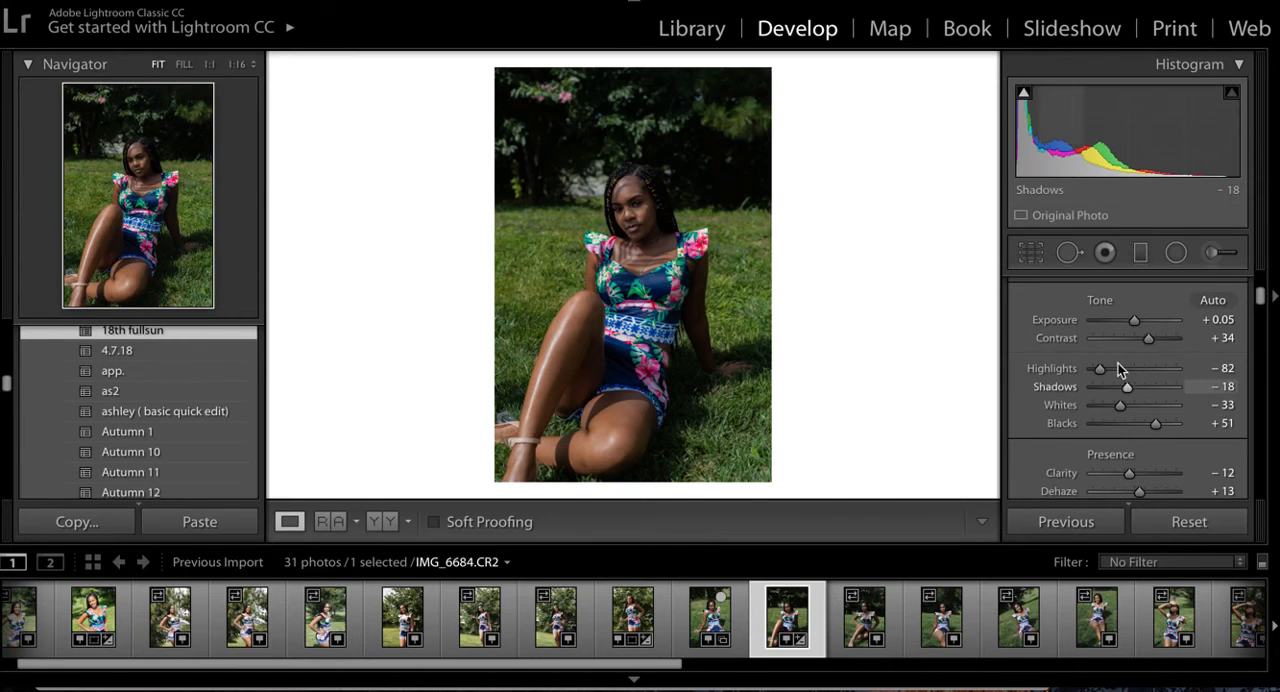
- Adjust the seated portrait's tones to exposure +1.40, contrast 0, highlights -12 and shadows -48
drag(1135, 322, 1140, 321)
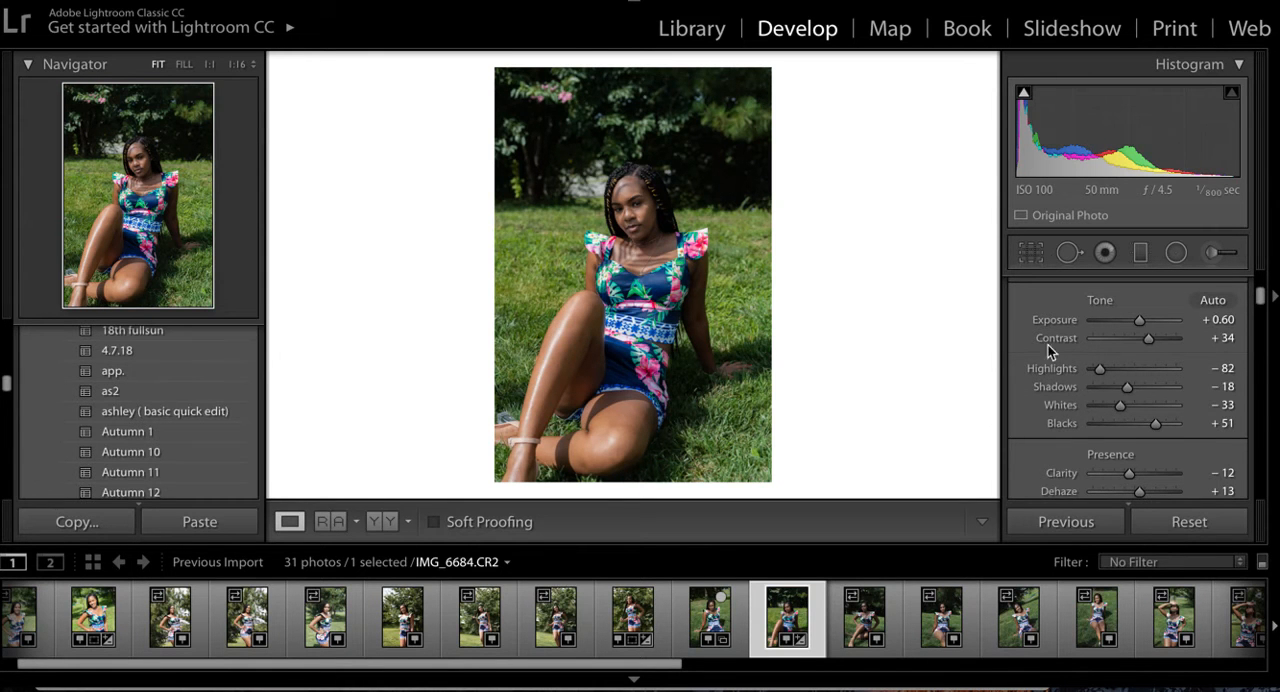
drag(1100, 369, 1111, 370)
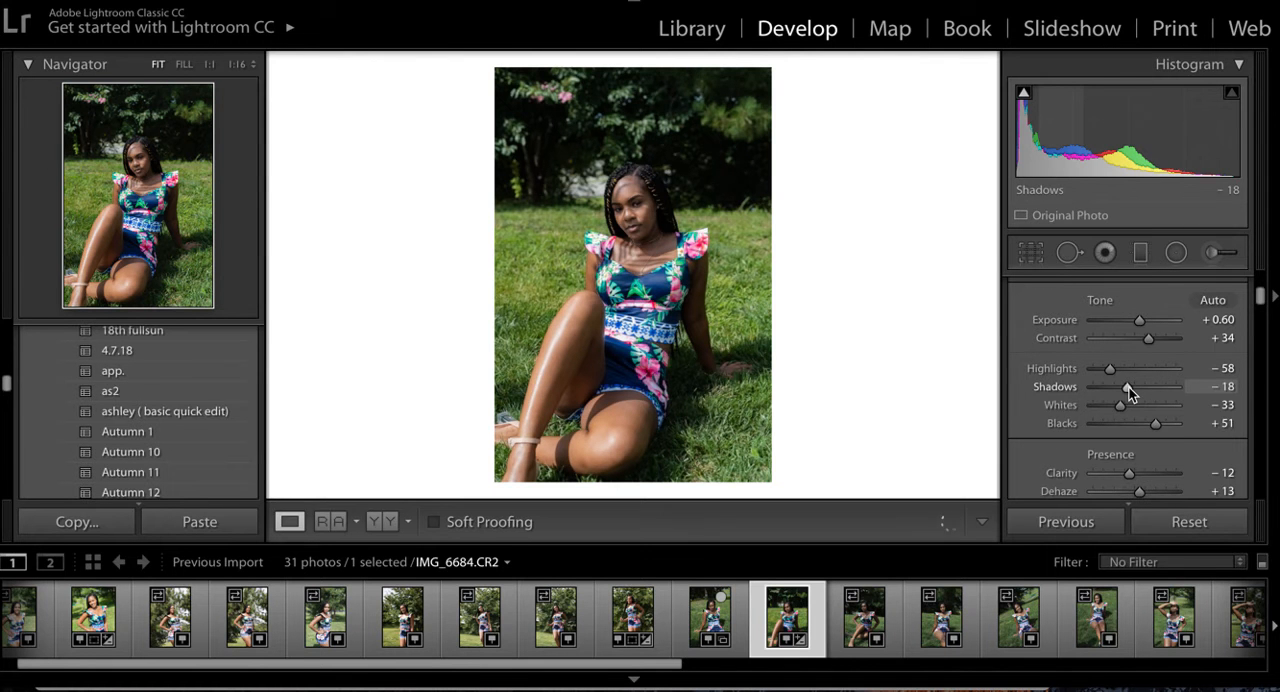
drag(1106, 368, 1130, 372)
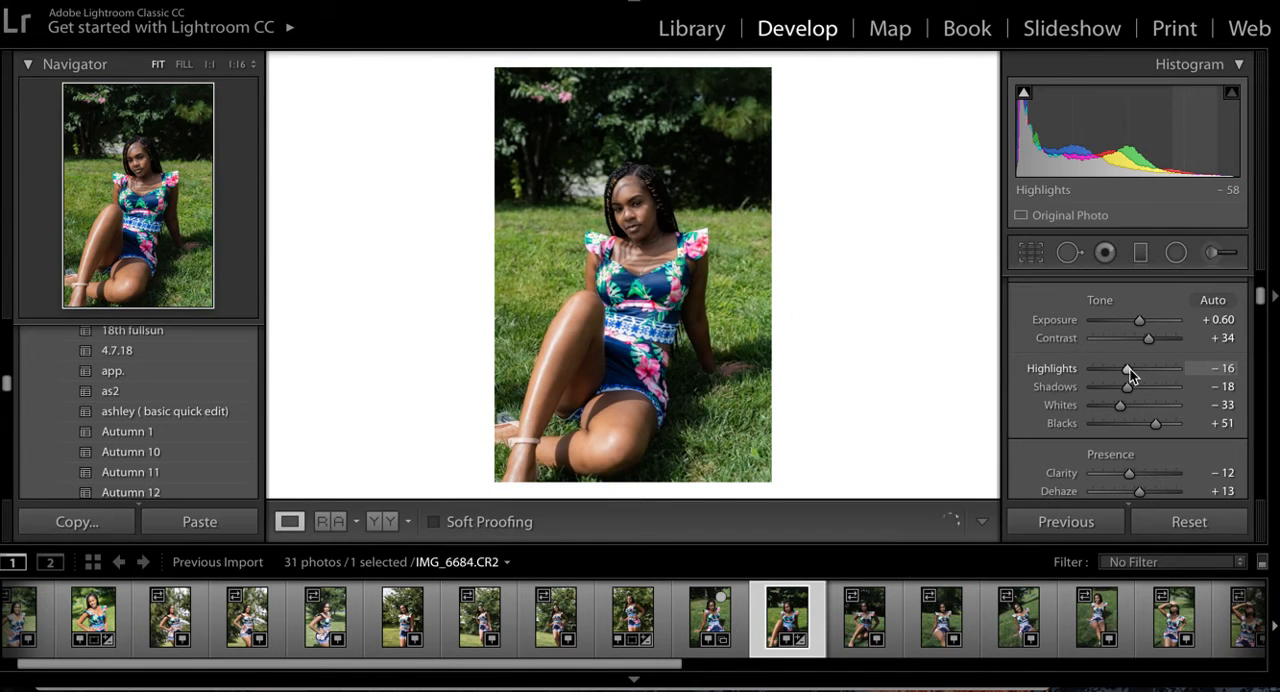
drag(1128, 387, 1118, 385)
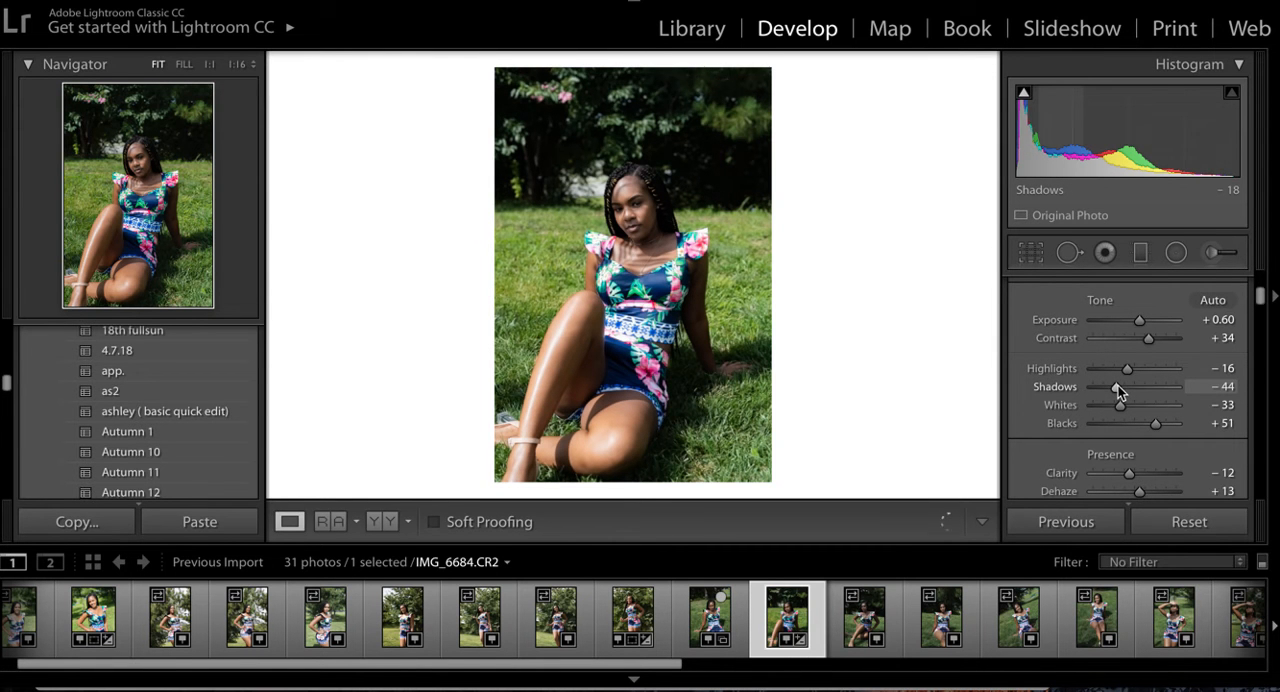
drag(1120, 385, 1121, 372)
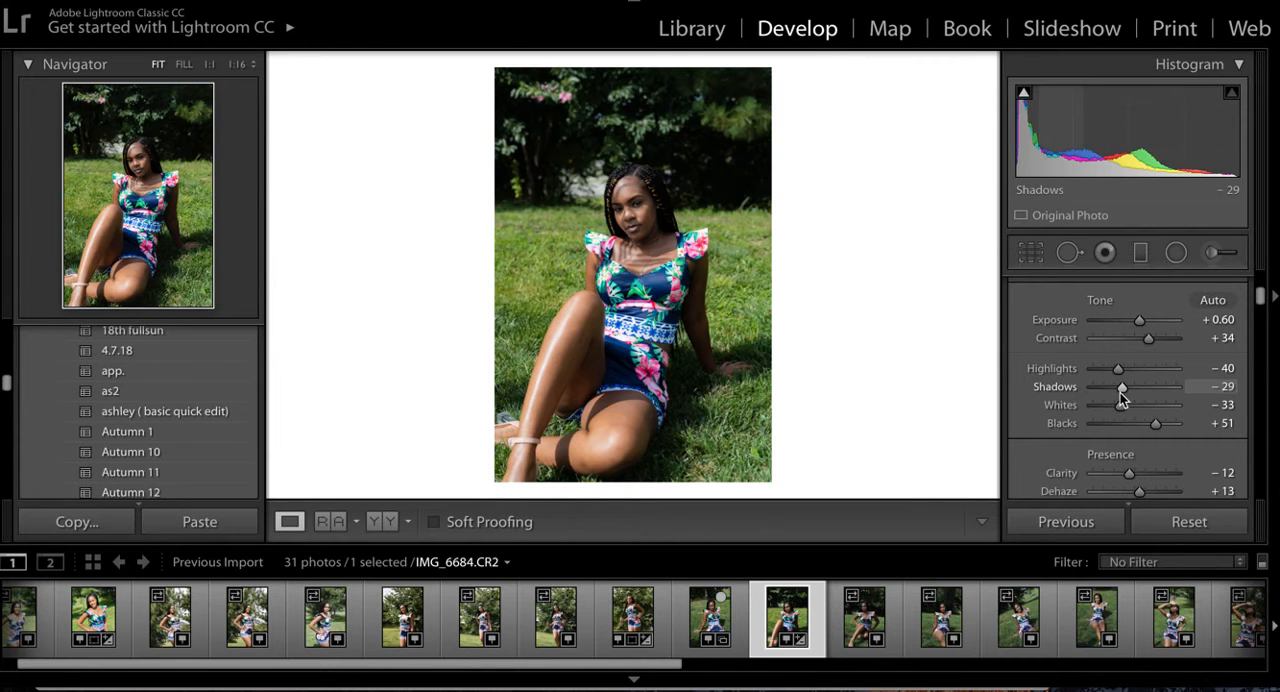
drag(1143, 316, 1149, 321)
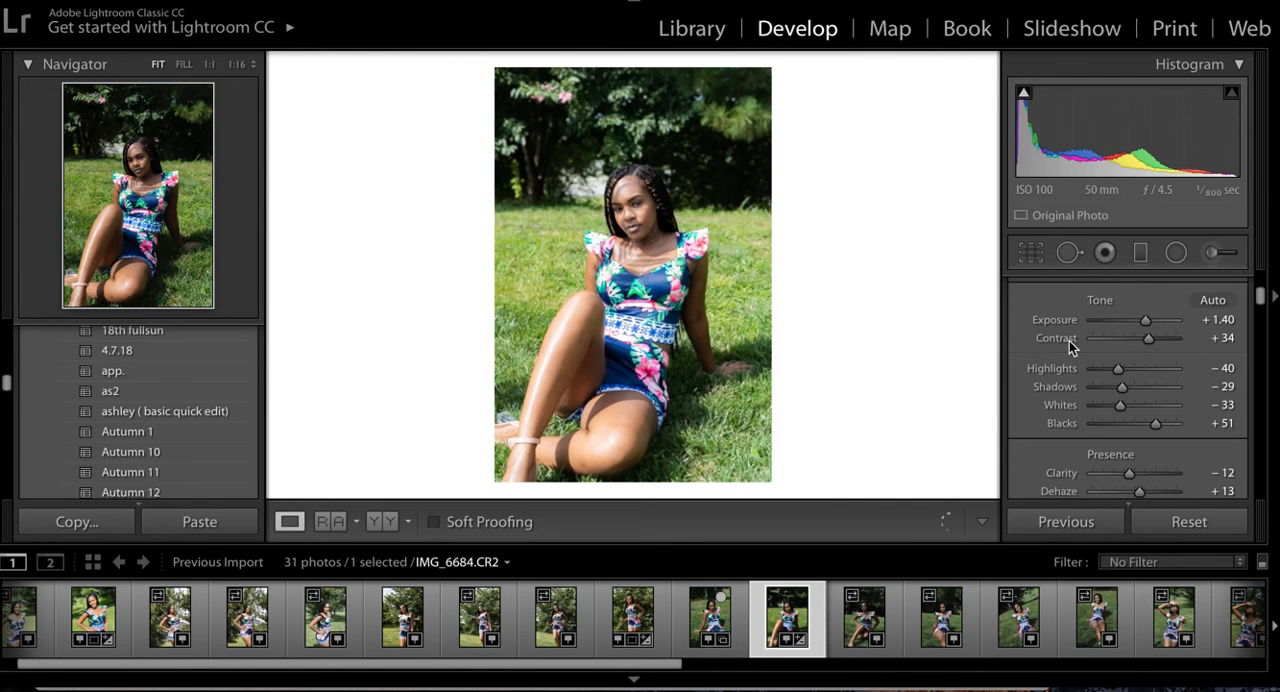
double_click(1069, 341)
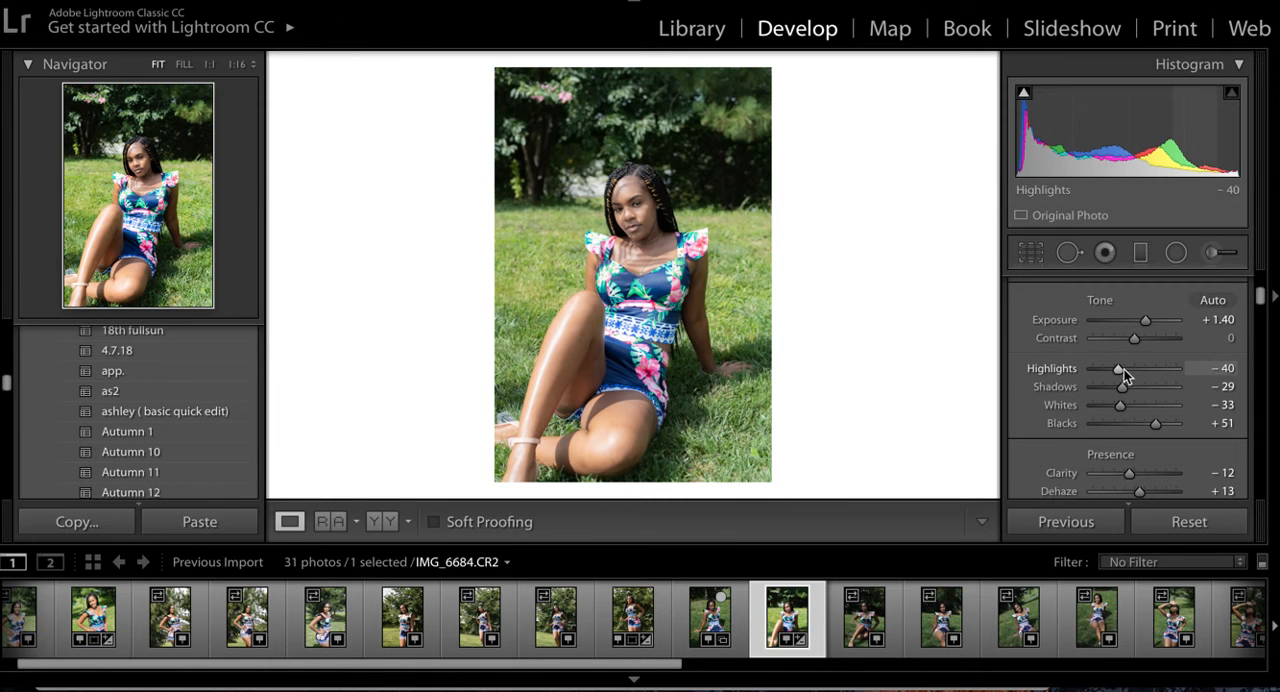
drag(1122, 369, 1138, 368)
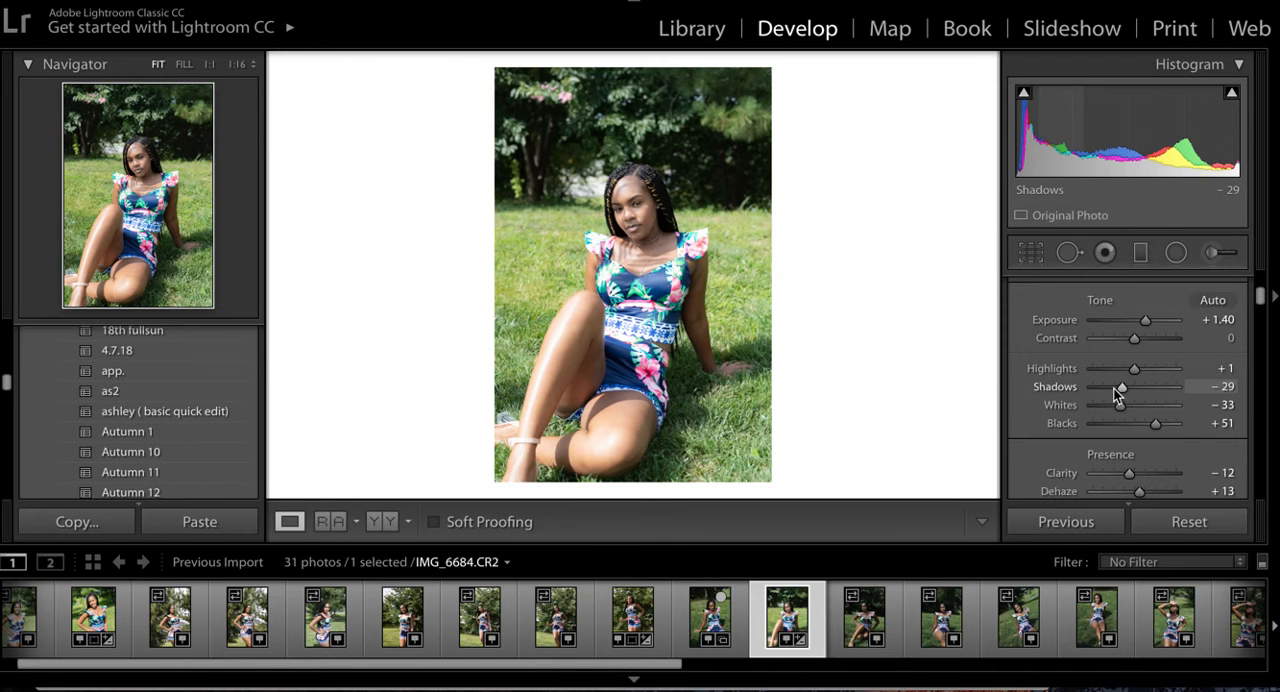
drag(1135, 370, 1129, 374)
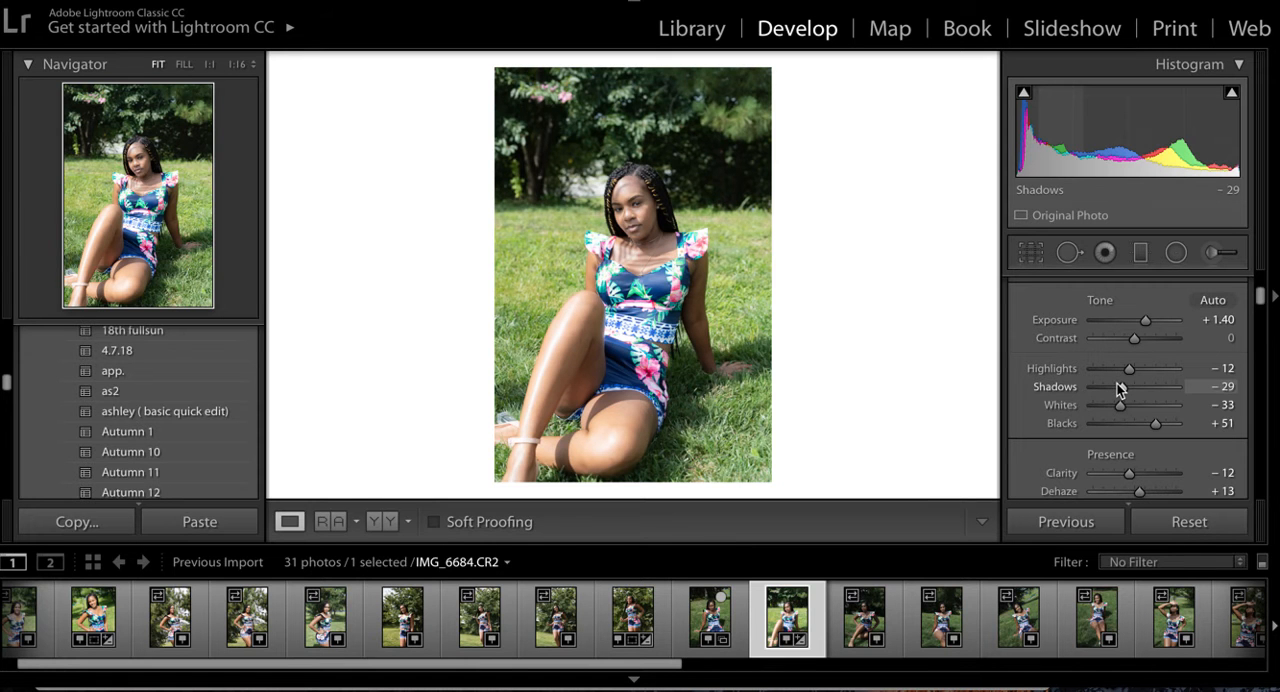
drag(1119, 389, 1116, 392)
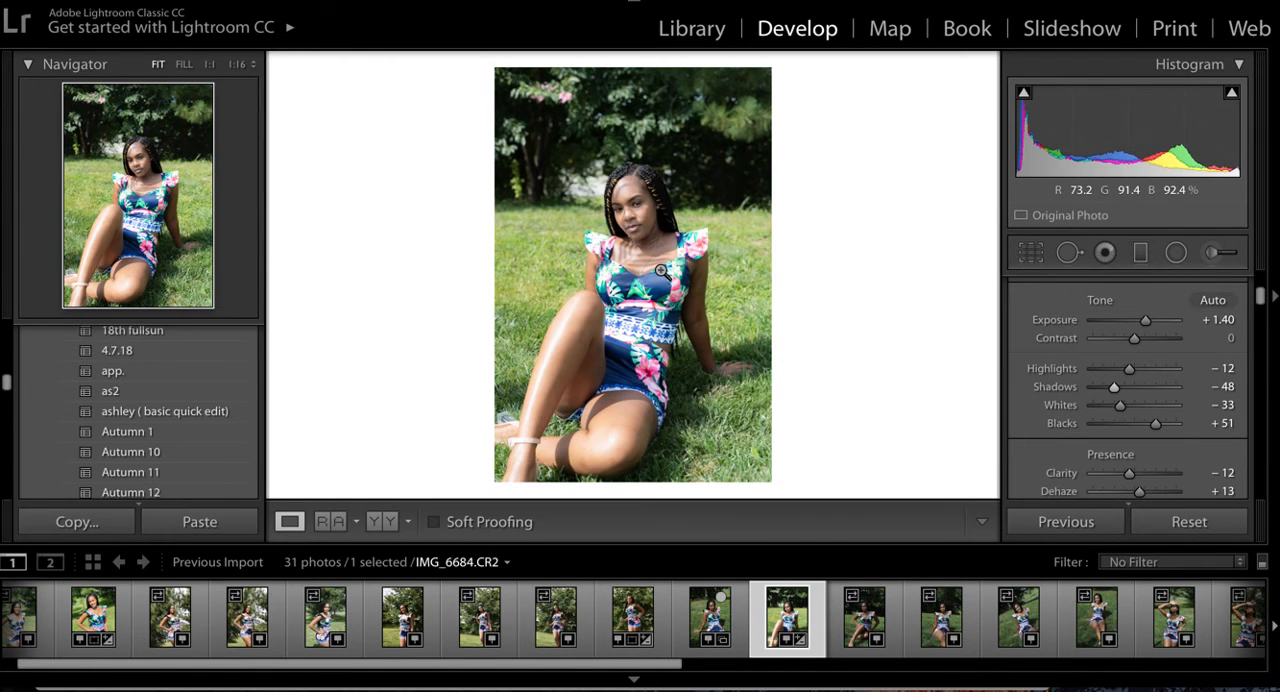
- Straighten the seated portrait automatically and crop its height from the upper edge, keeping the full width
click(1031, 253)
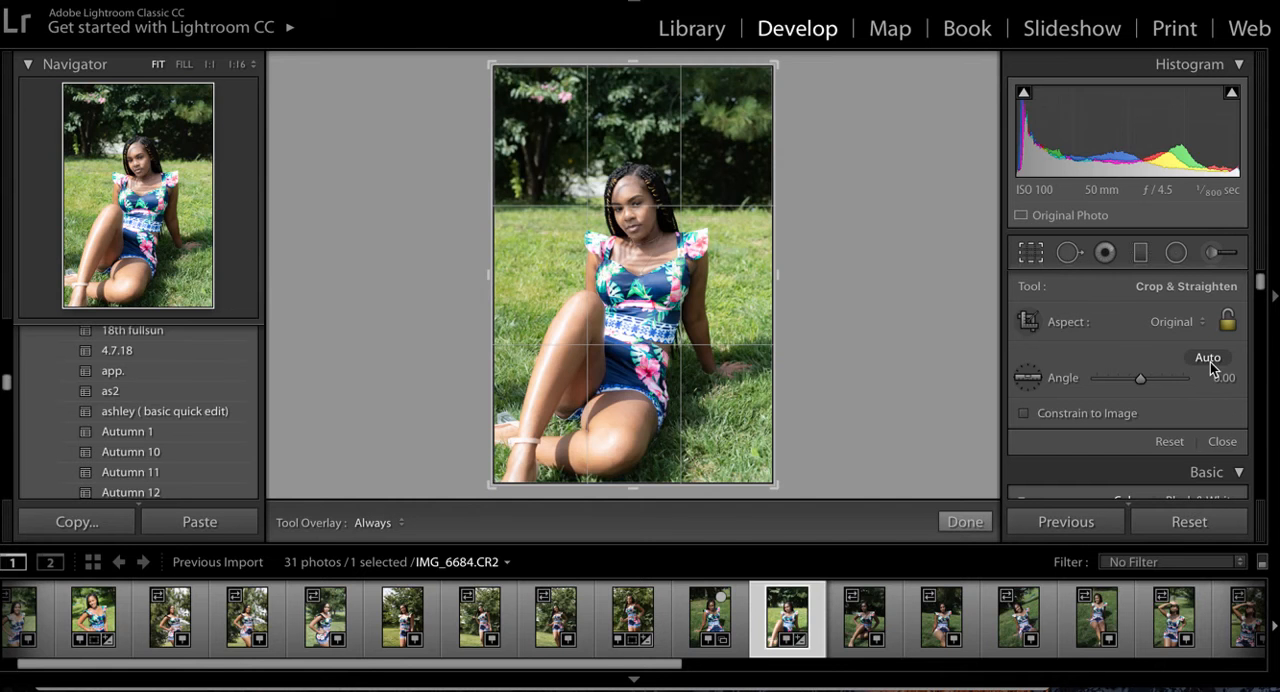
click(1209, 359)
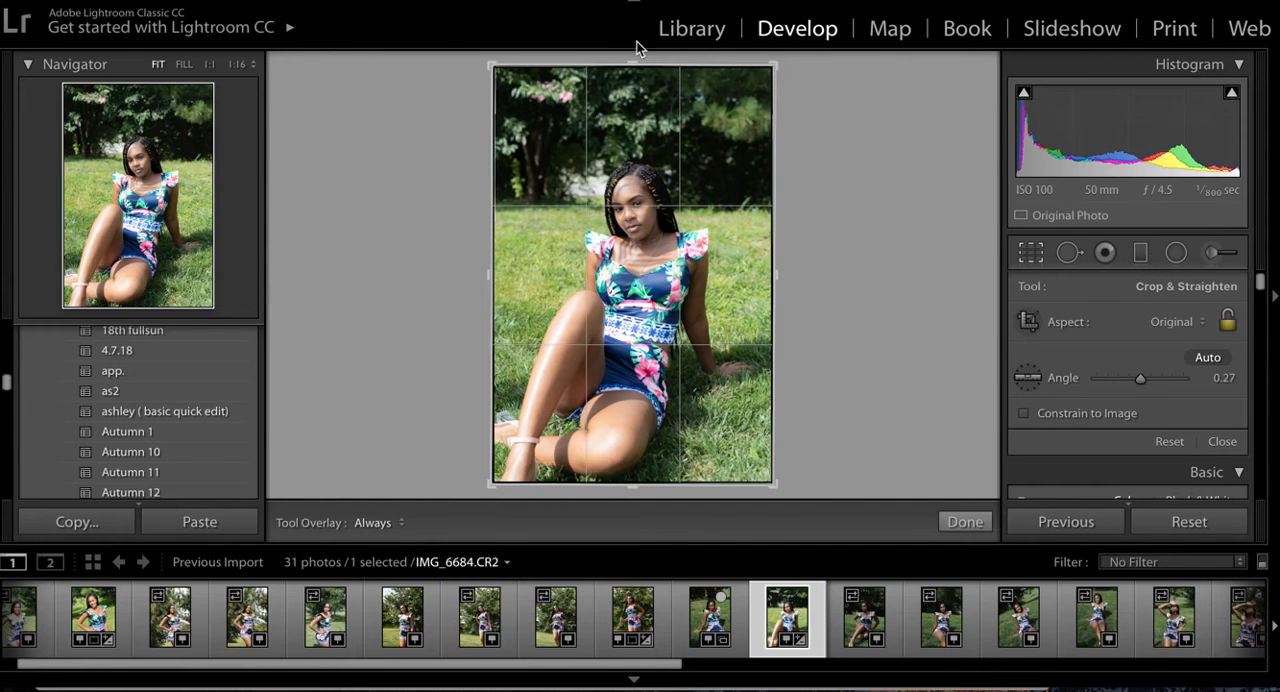
drag(497, 74, 495, 93)
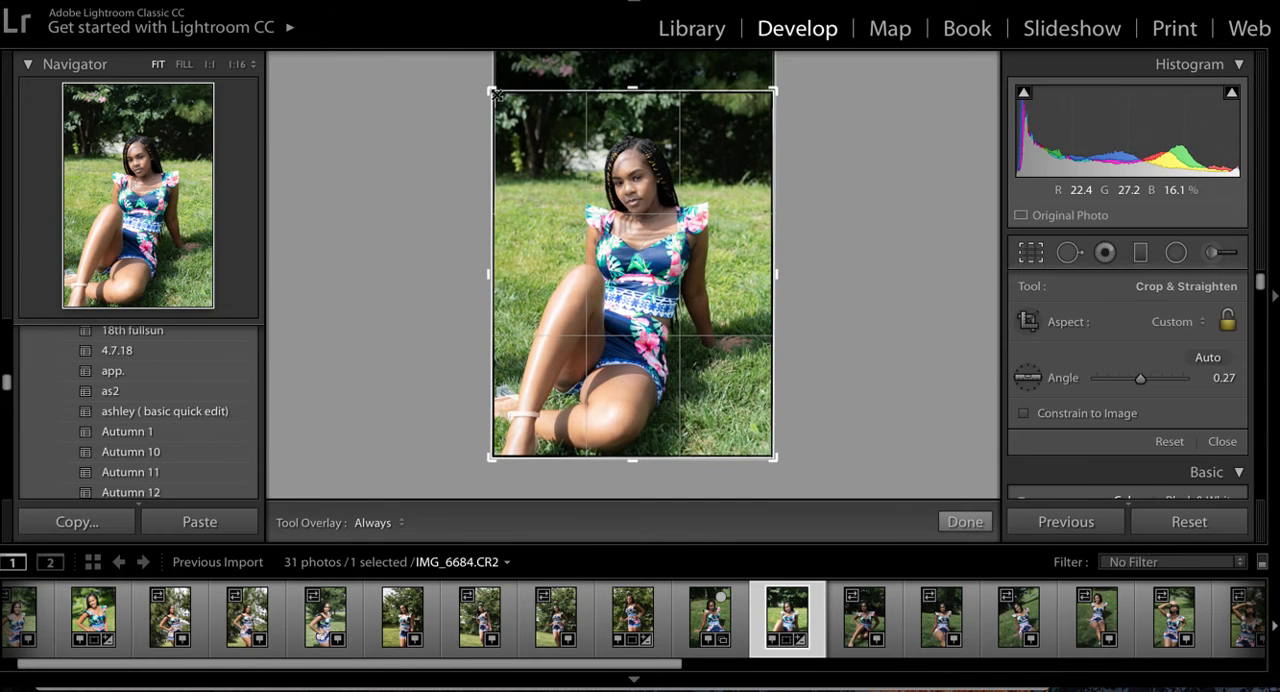
click(965, 522)
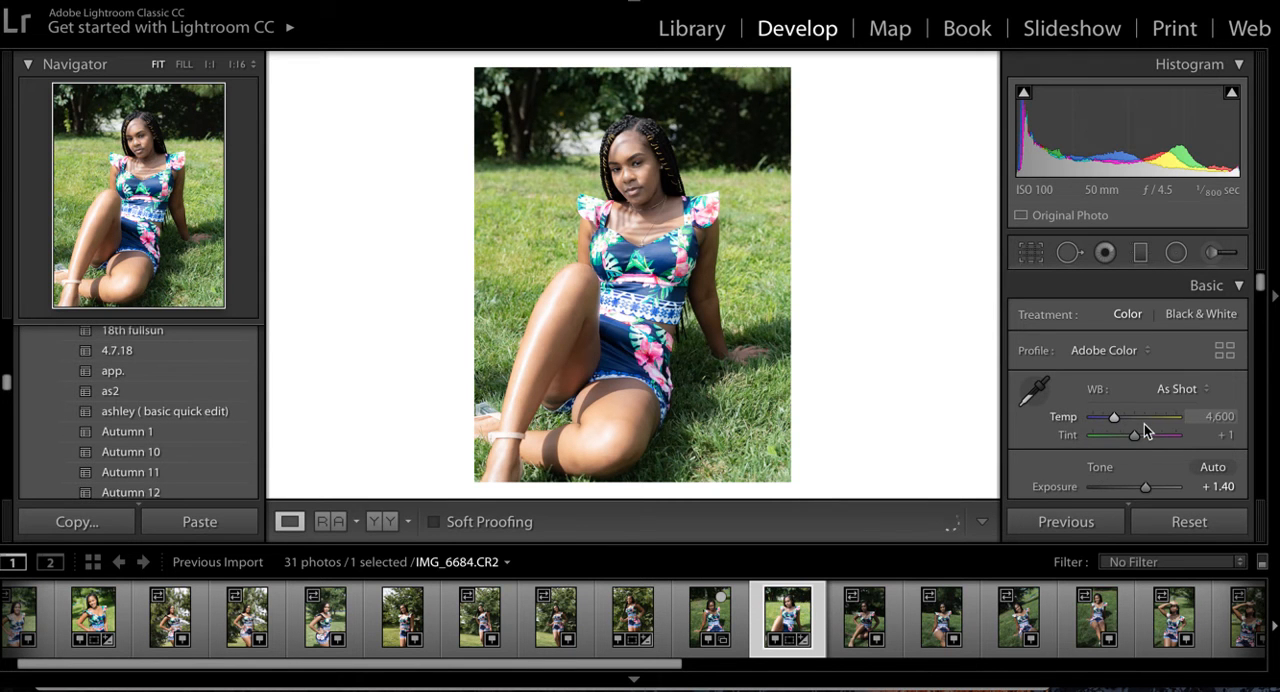
- Set the exposure of the cropped portrait to +1.68
scroll(1144, 428, down, 1)
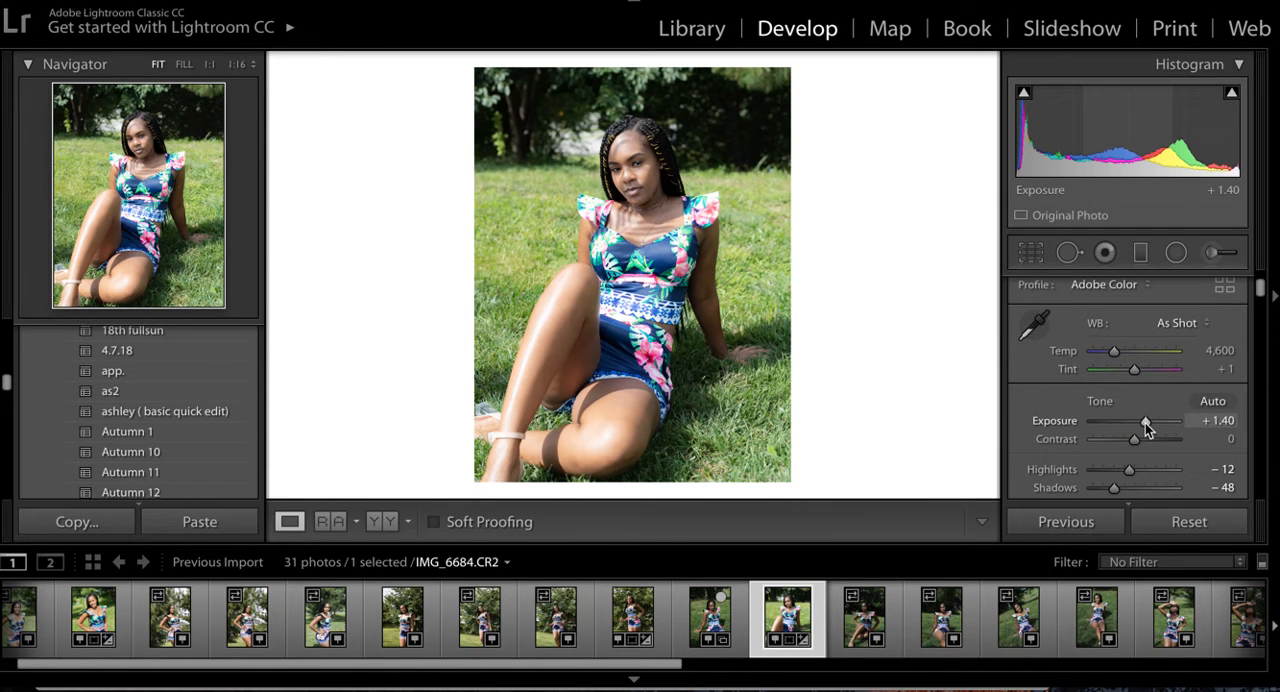
drag(1146, 427, 1150, 428)
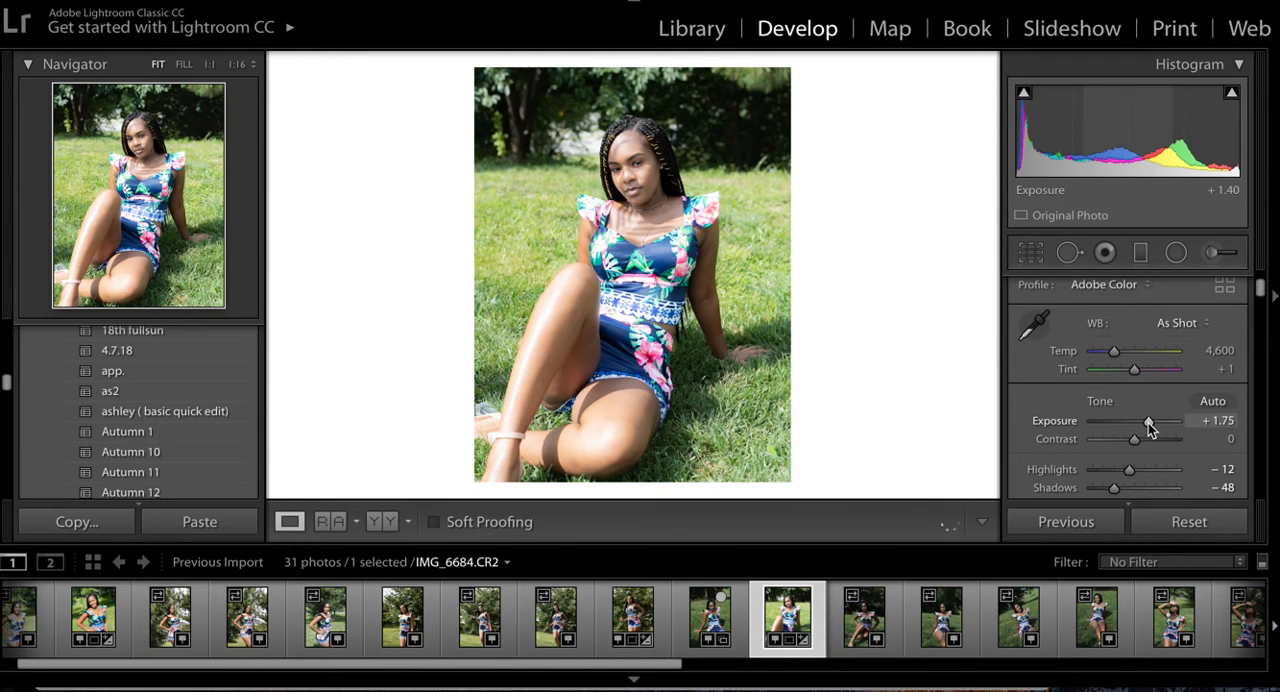
drag(1149, 425, 1150, 428)
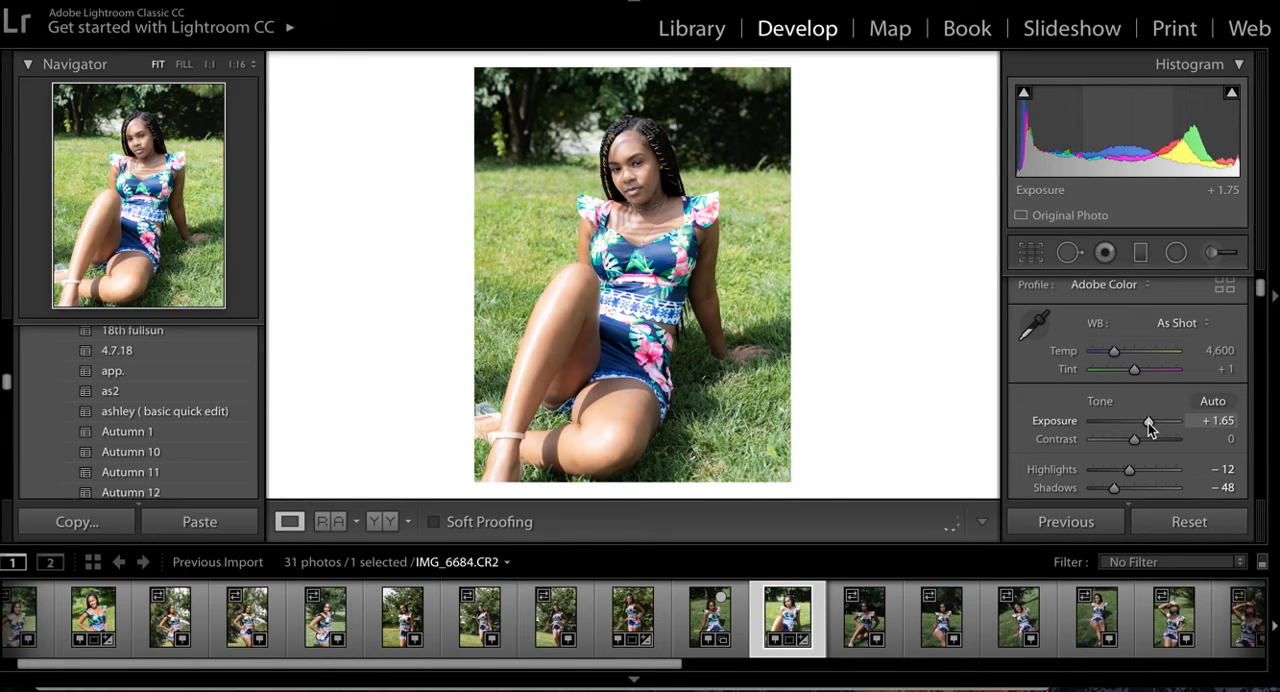
click(1224, 421)
text(1)
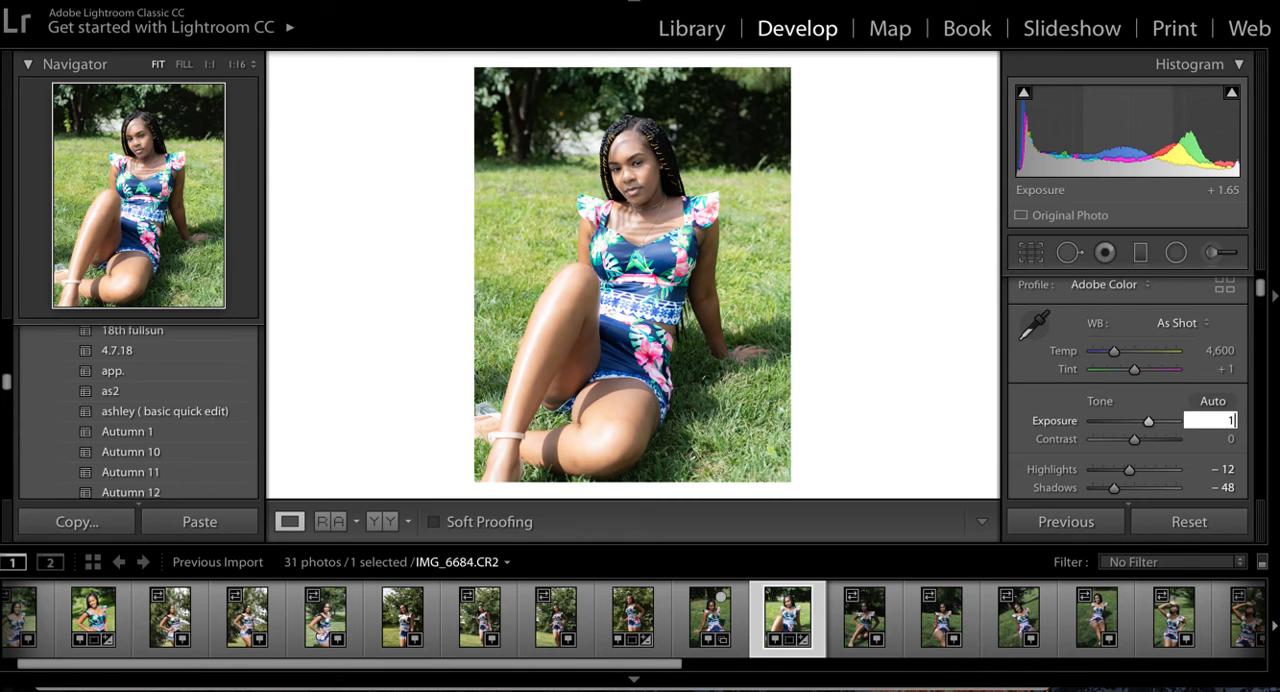
text(.68)
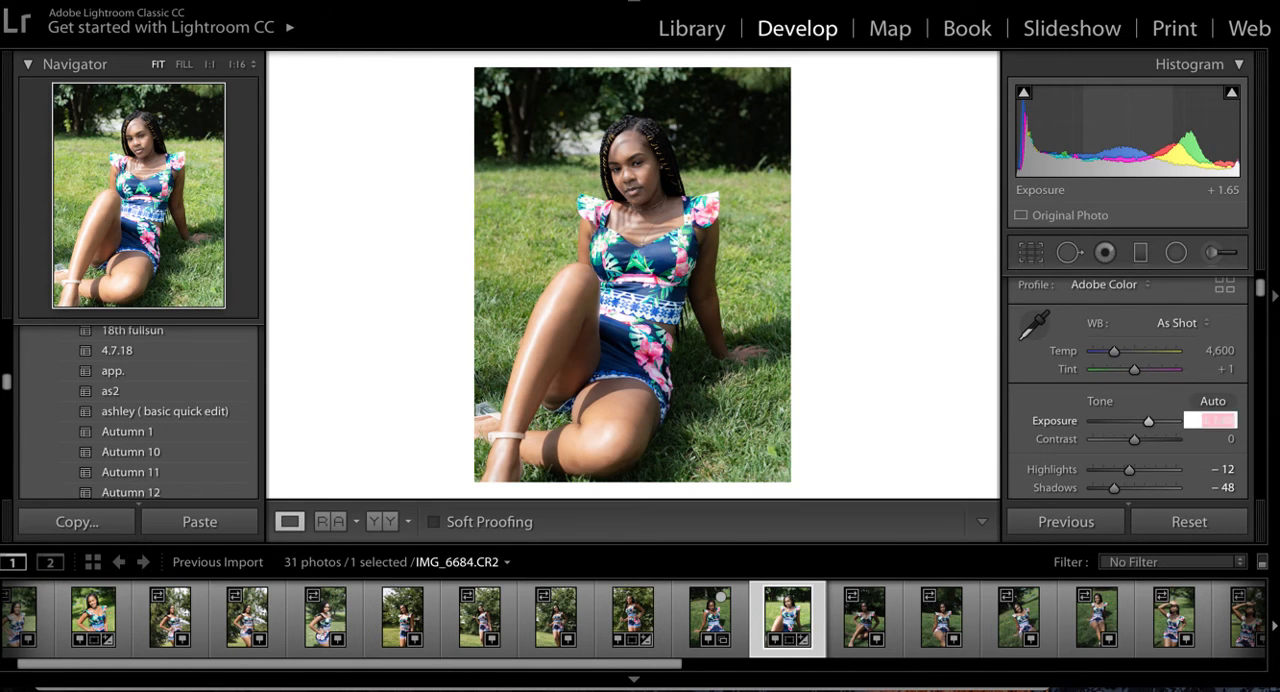
key(Return)
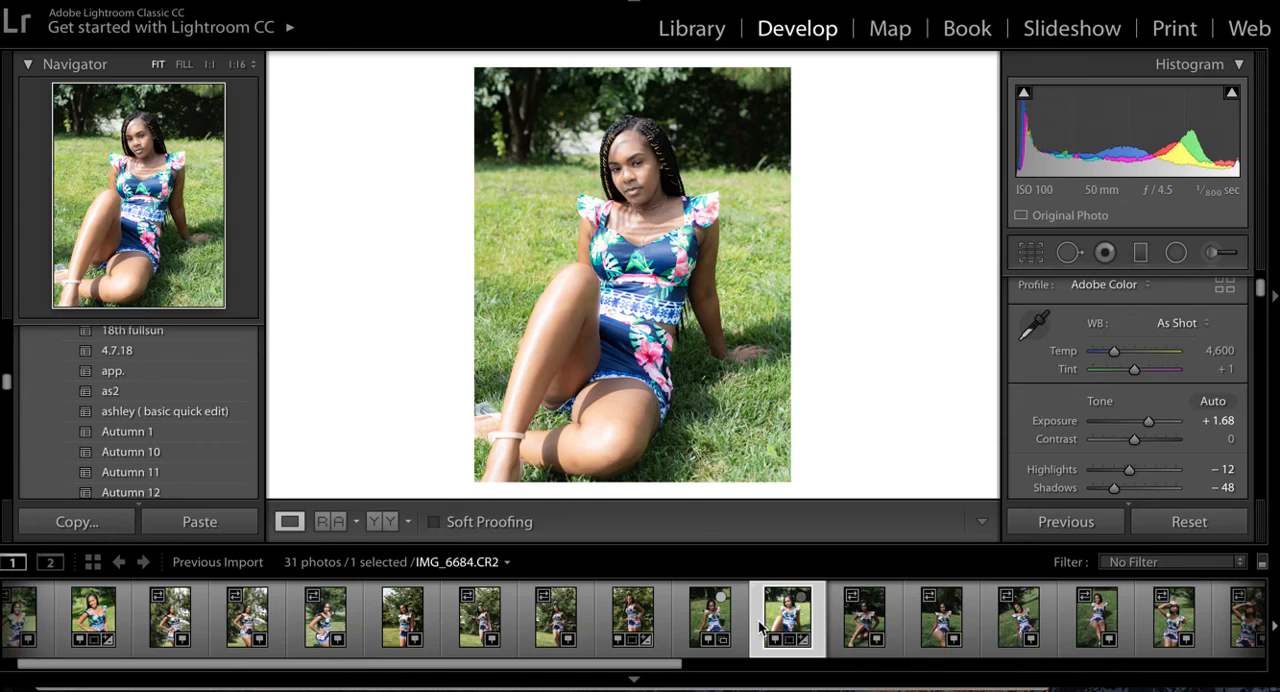
- Create a virtual copy of IMG_6684.CR2 and apply the Autumn 11 preset to the copy
right_click(759, 628)
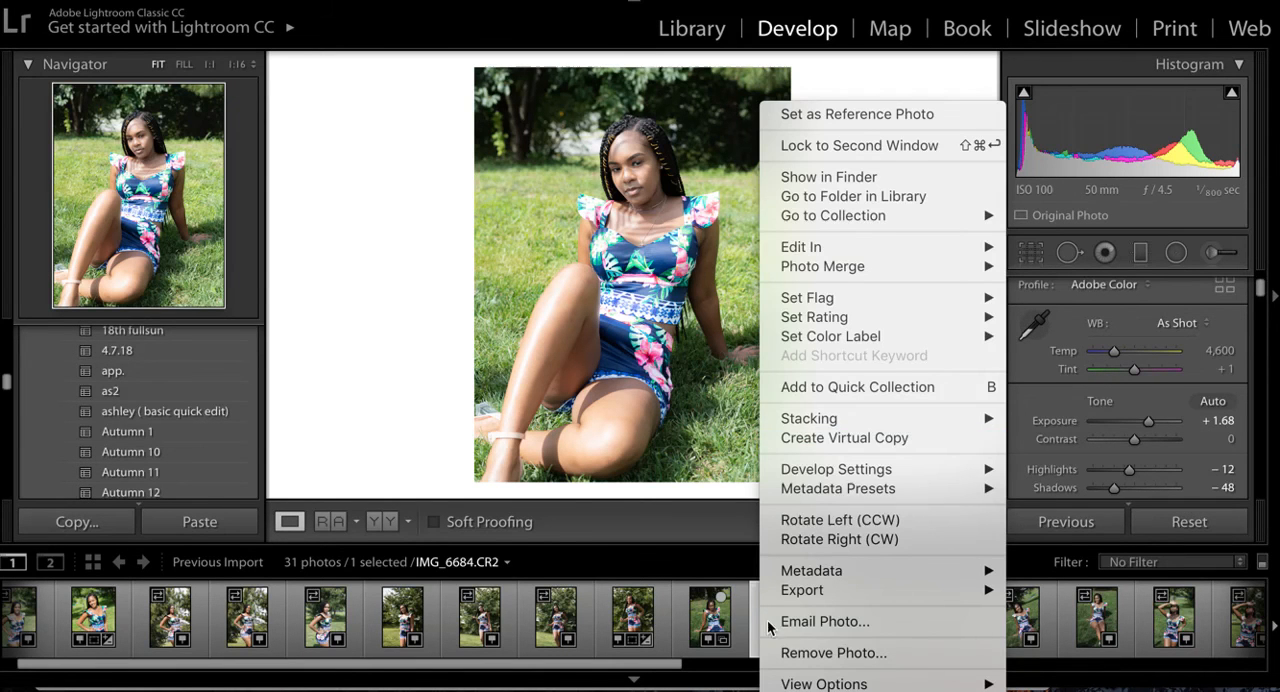
click(874, 438)
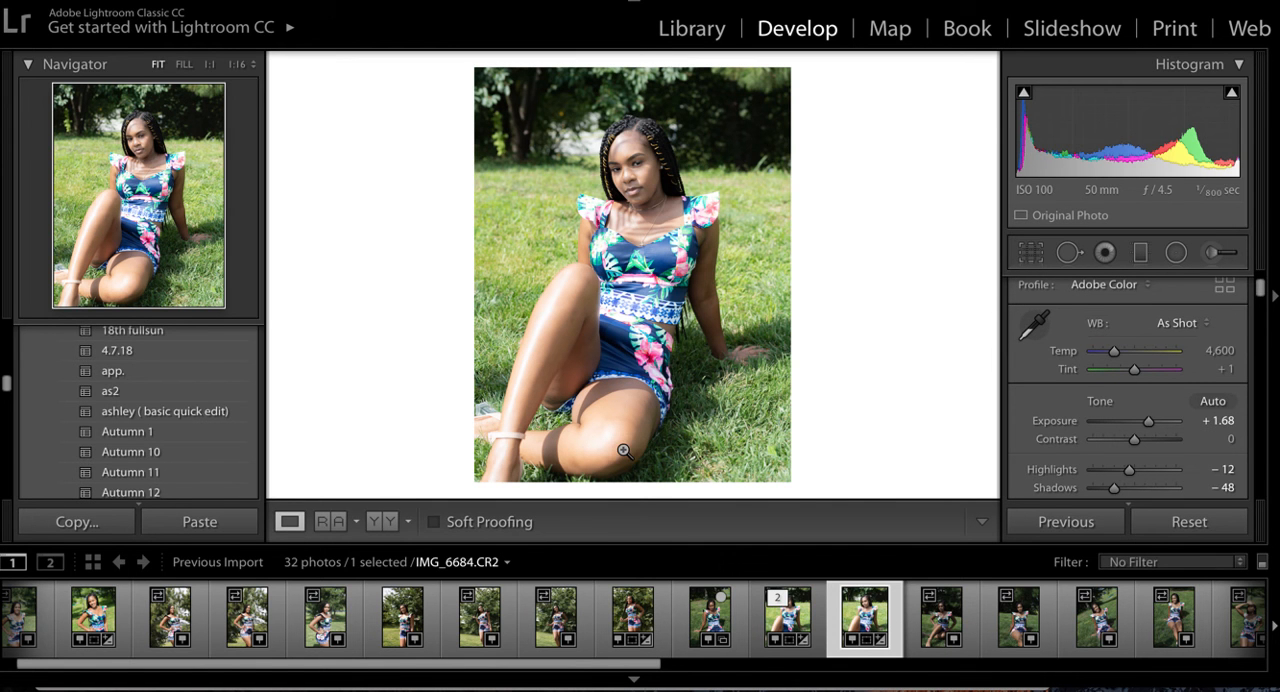
click(141, 476)
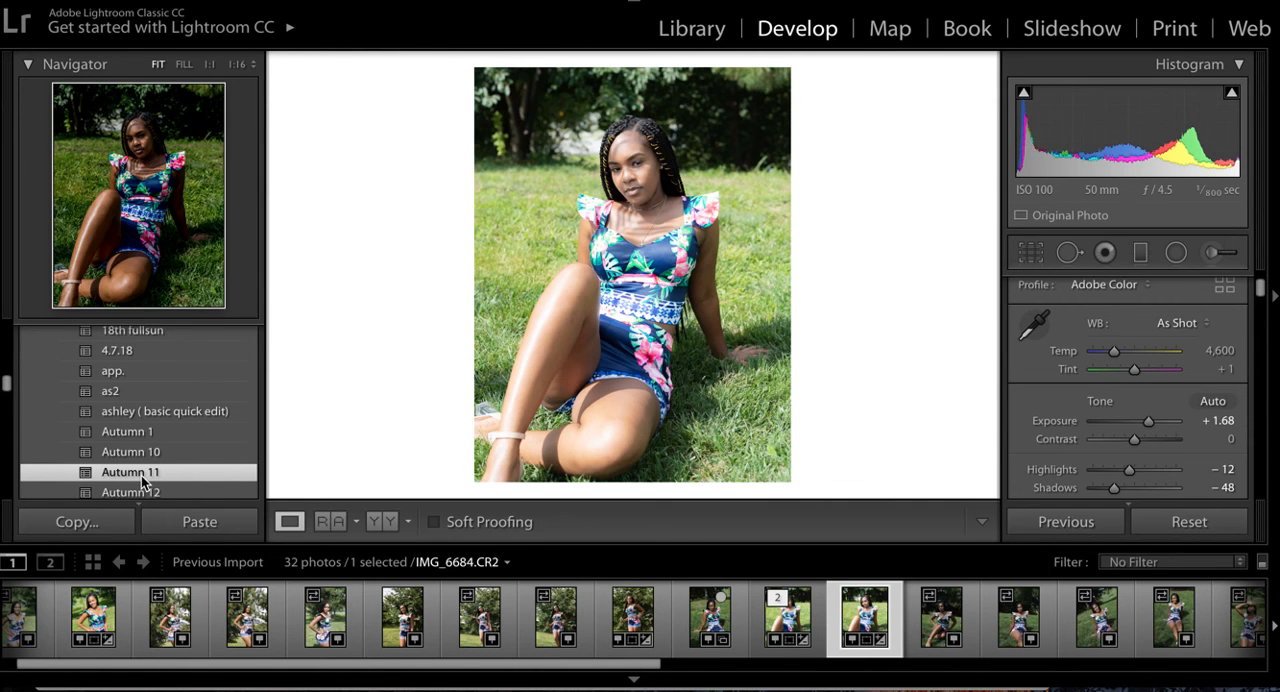
click(142, 472)
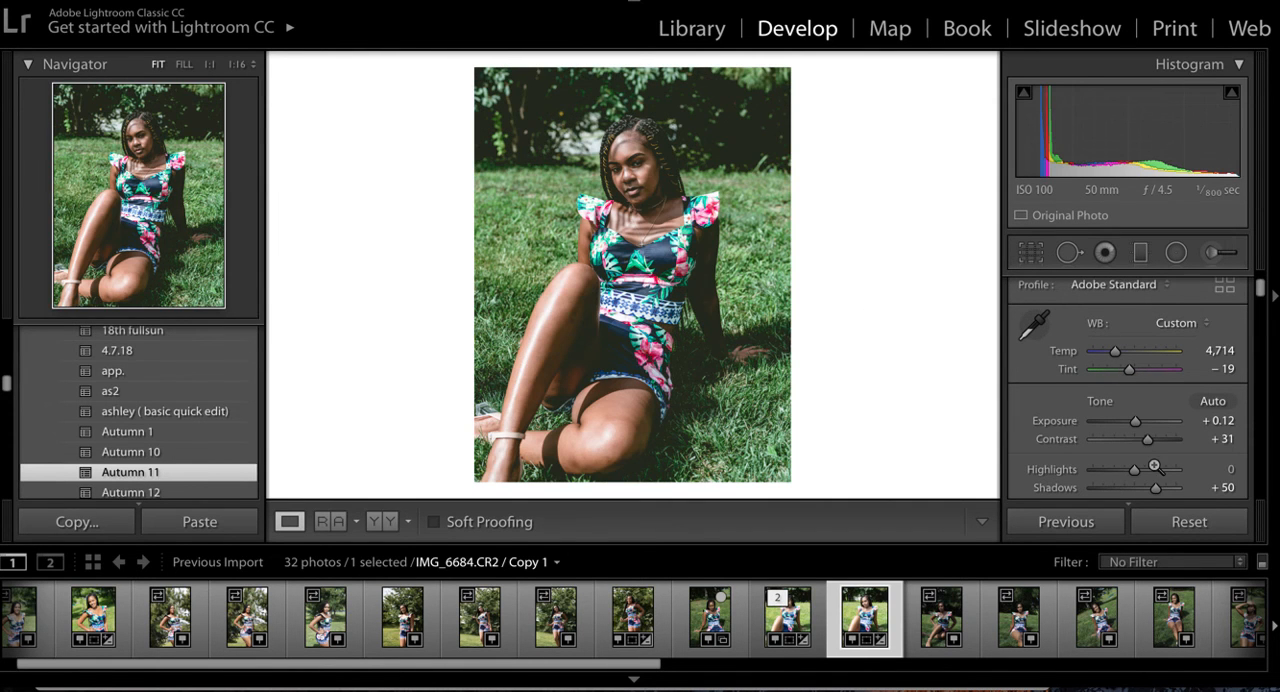
scroll(1153, 466, down, 5)
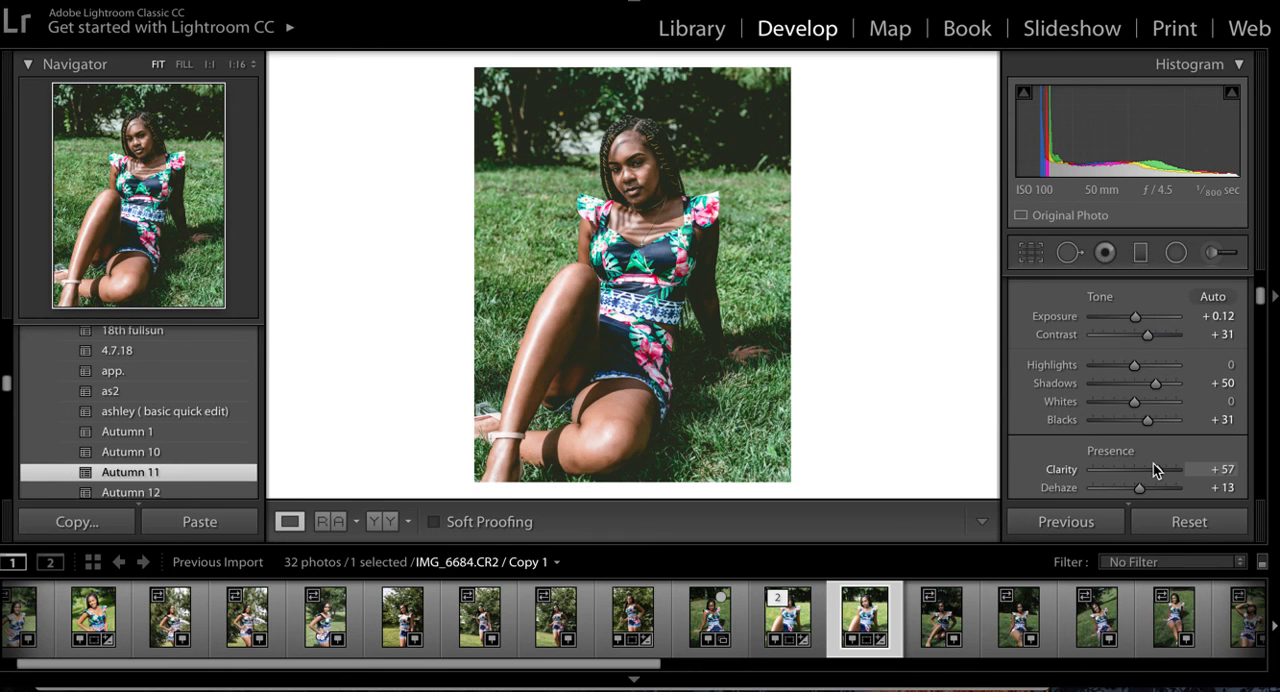
- Set the virtual copy's clarity to +13 and its dehaze to -3
scroll(1137, 476, down, 1)
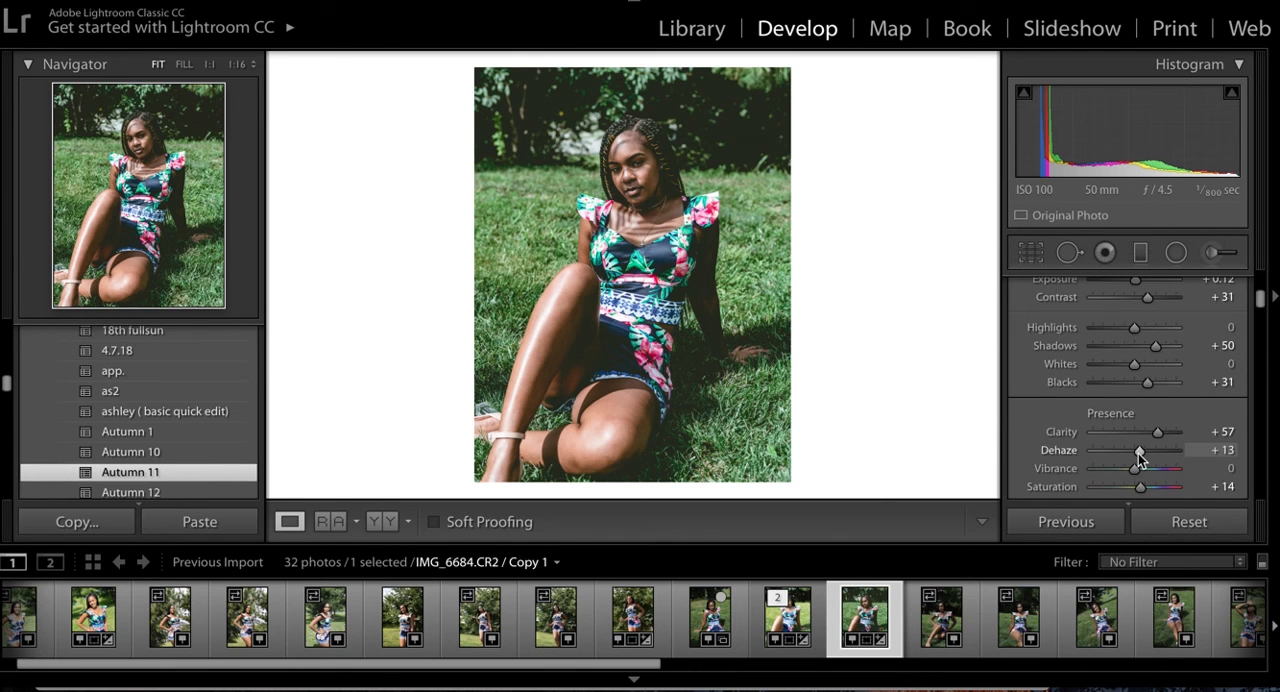
double_click(1068, 451)
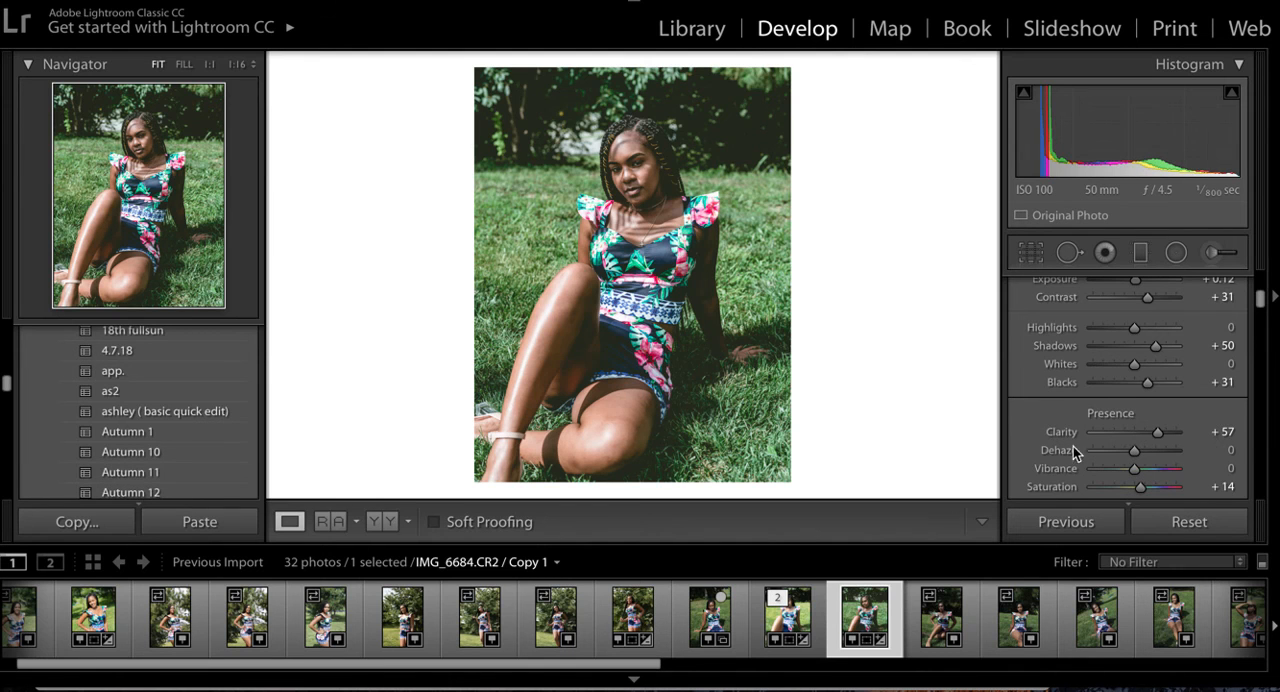
drag(1157, 432, 1127, 435)
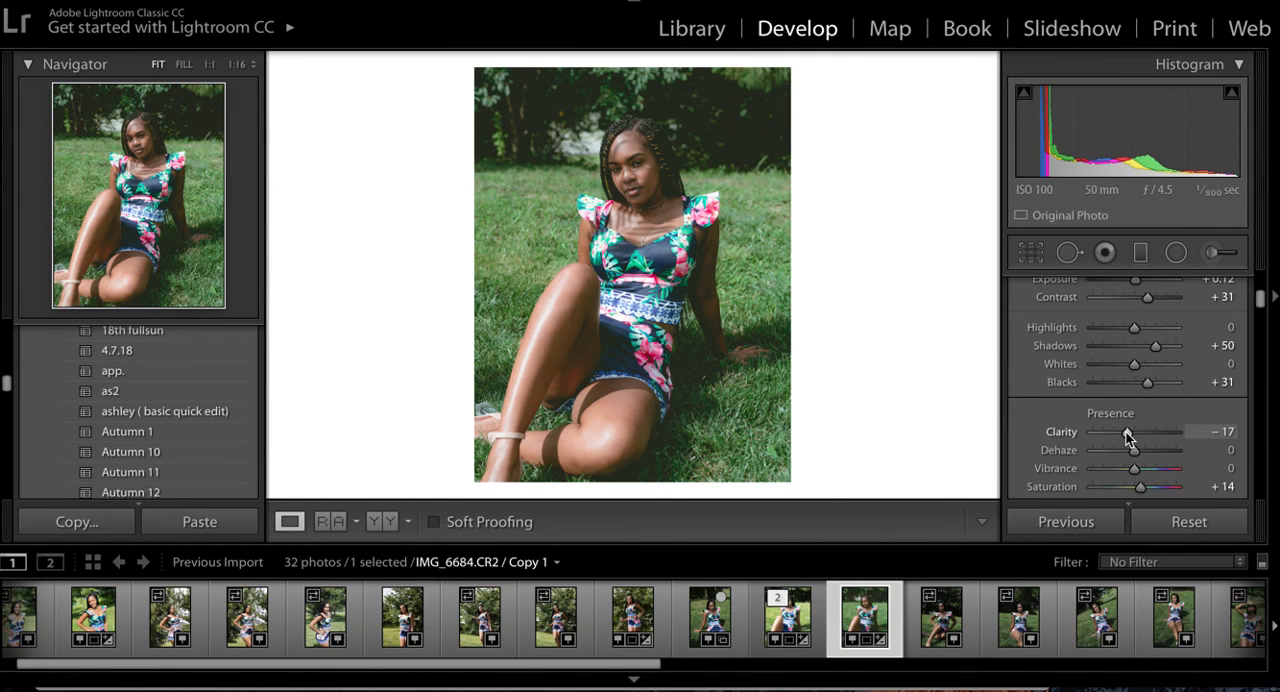
drag(1127, 436, 1141, 438)
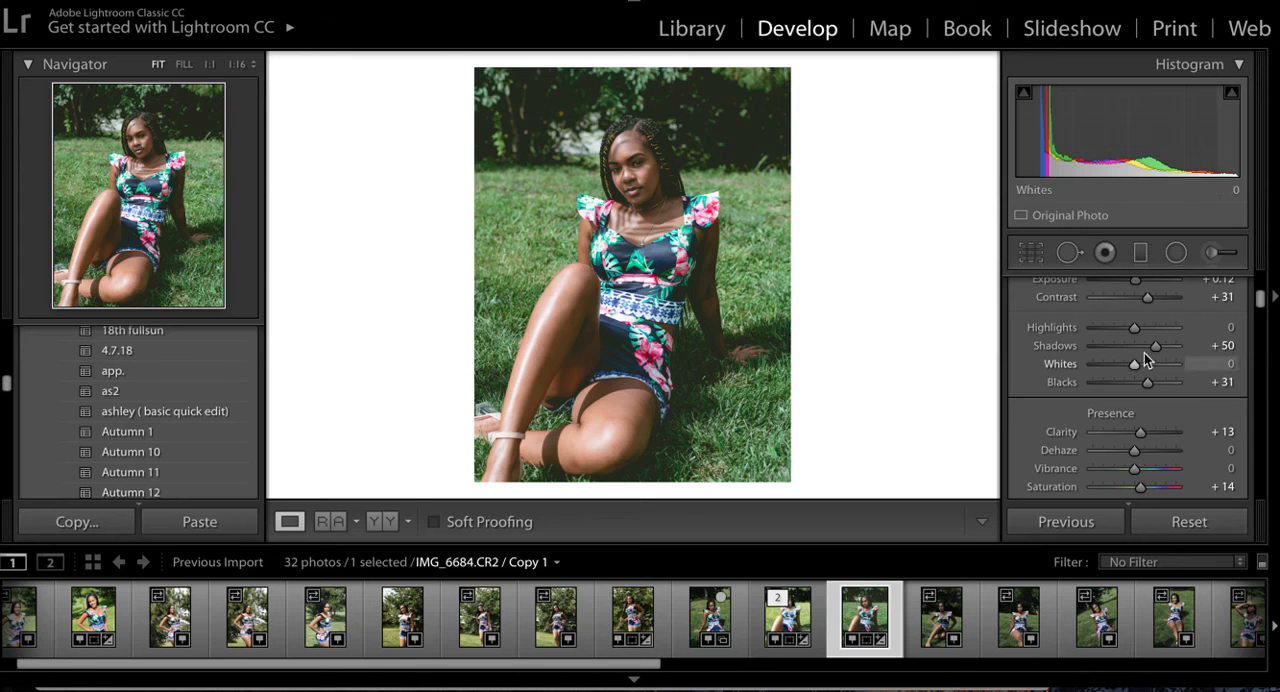
drag(1137, 450, 1135, 450)
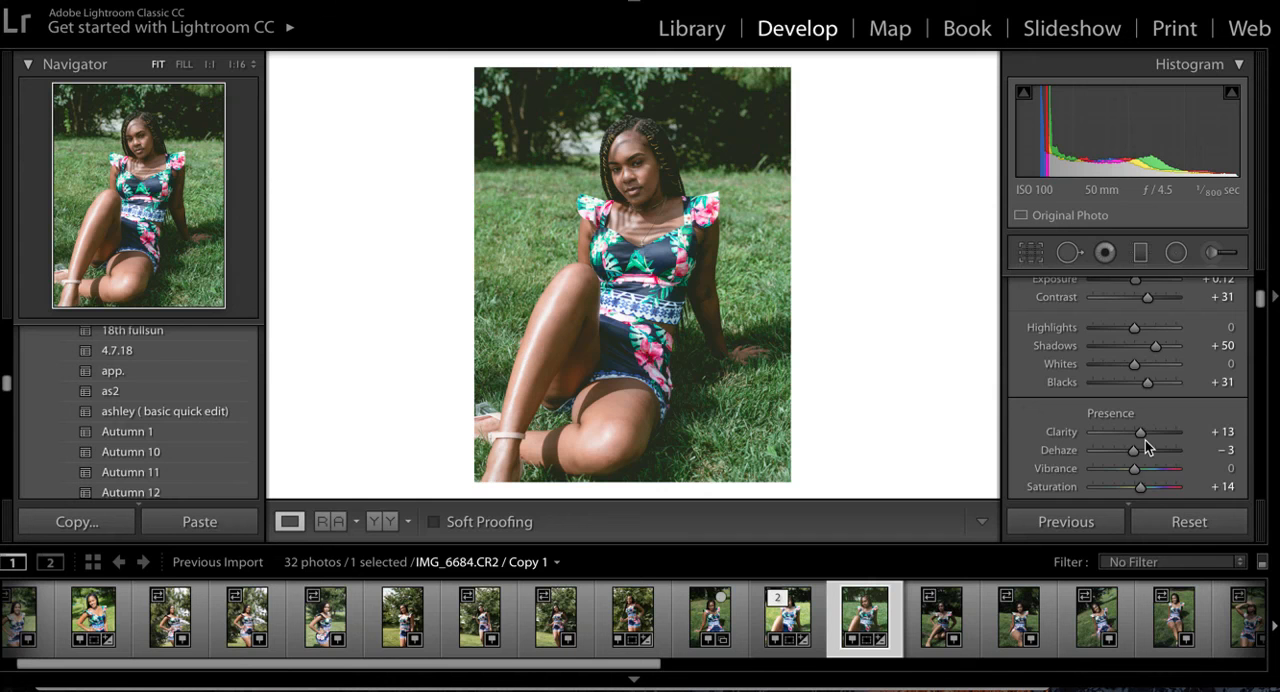
- Examine the copy's HSL saturation, luminance and hue adjustments and its noise reduction and lens correction settings
scroll(1146, 441, down, 4)
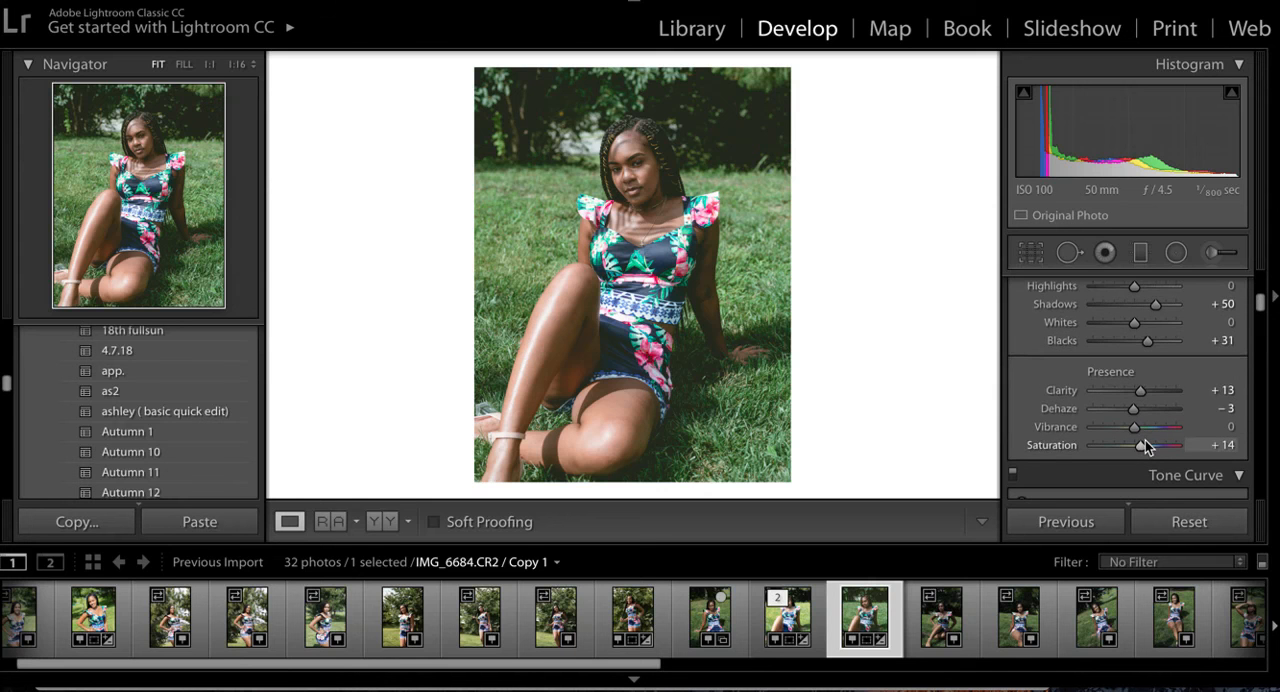
scroll(1145, 445, down, 10)
scroll(1145, 446, down, 5)
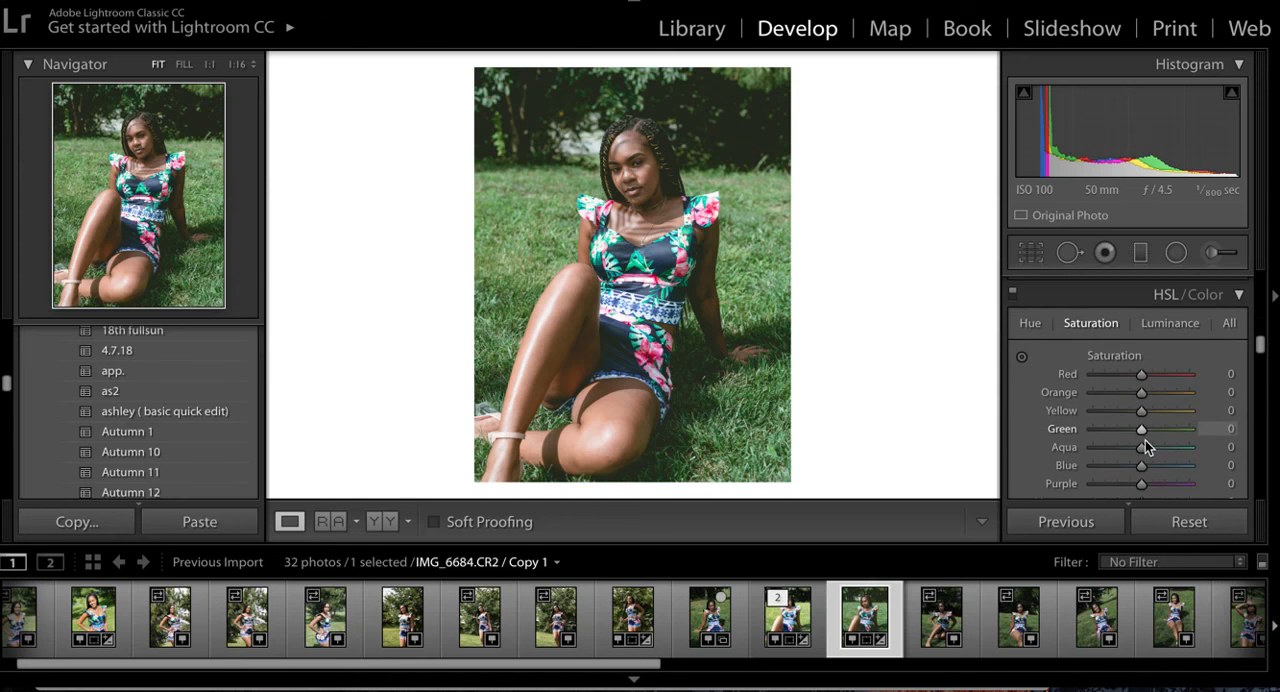
scroll(1145, 446, down, 3)
click(1171, 290)
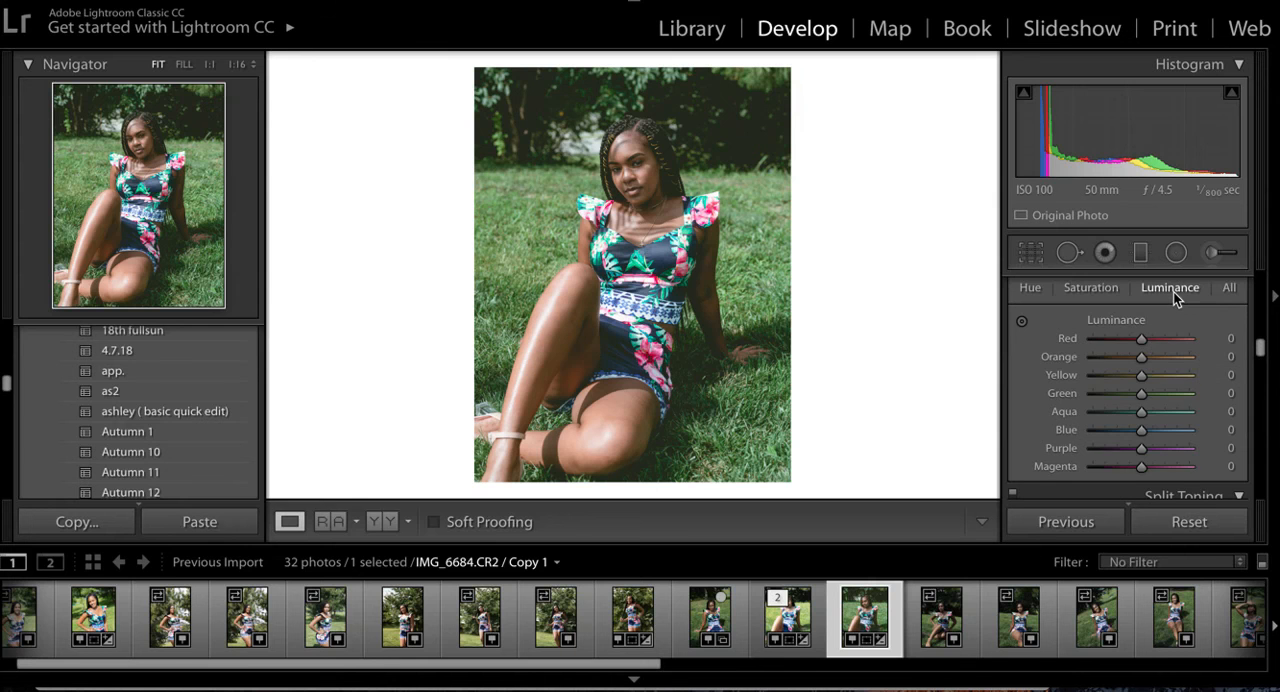
click(1035, 287)
scroll(1143, 385, down, 3)
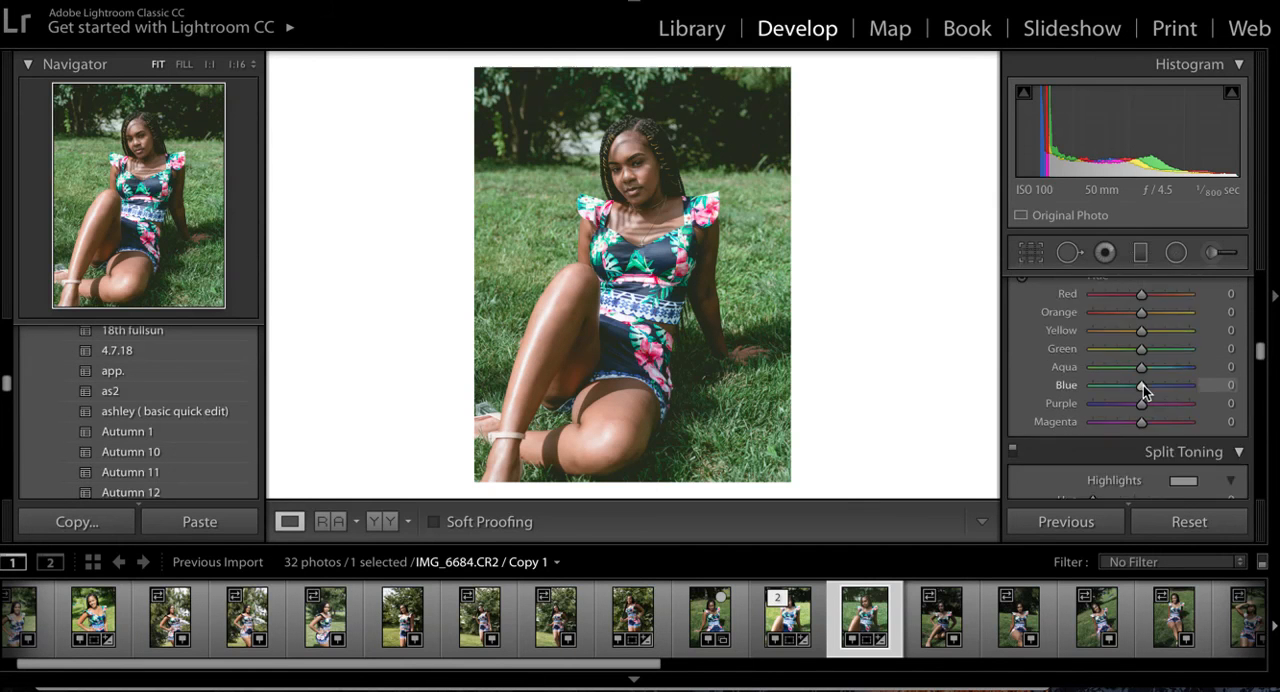
scroll(1143, 385, down, 10)
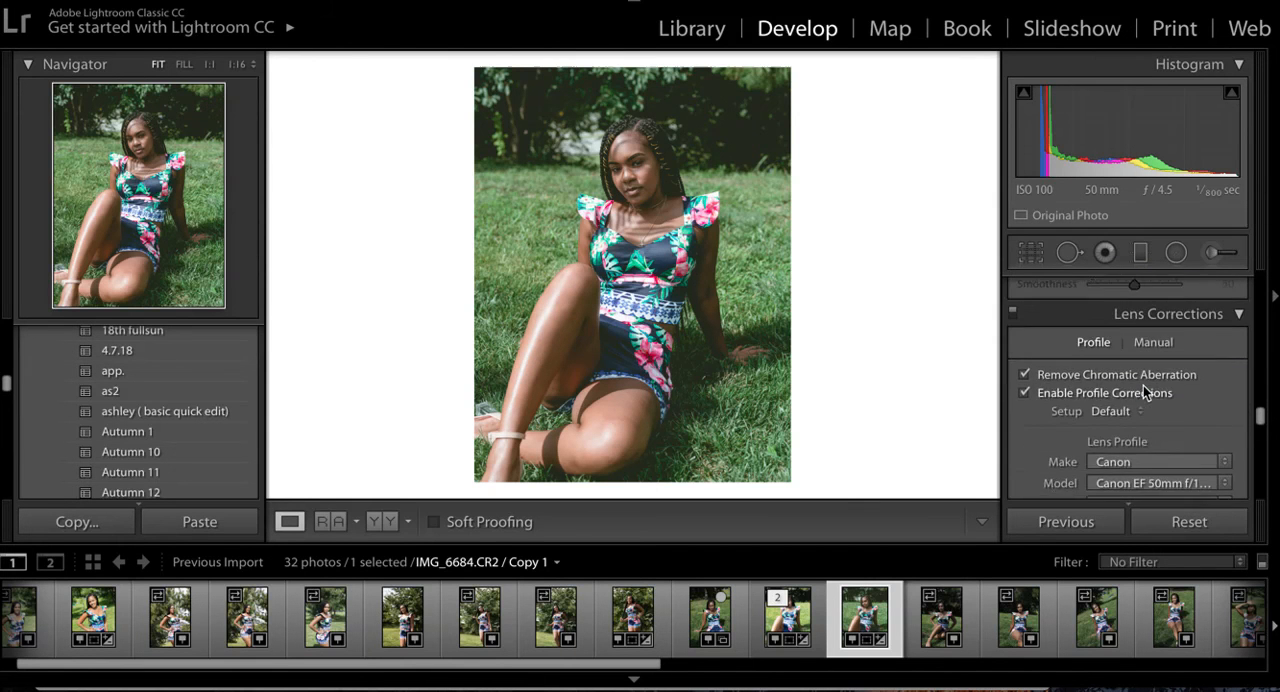
scroll(1143, 385, down, 3)
scroll(1143, 385, up, 8)
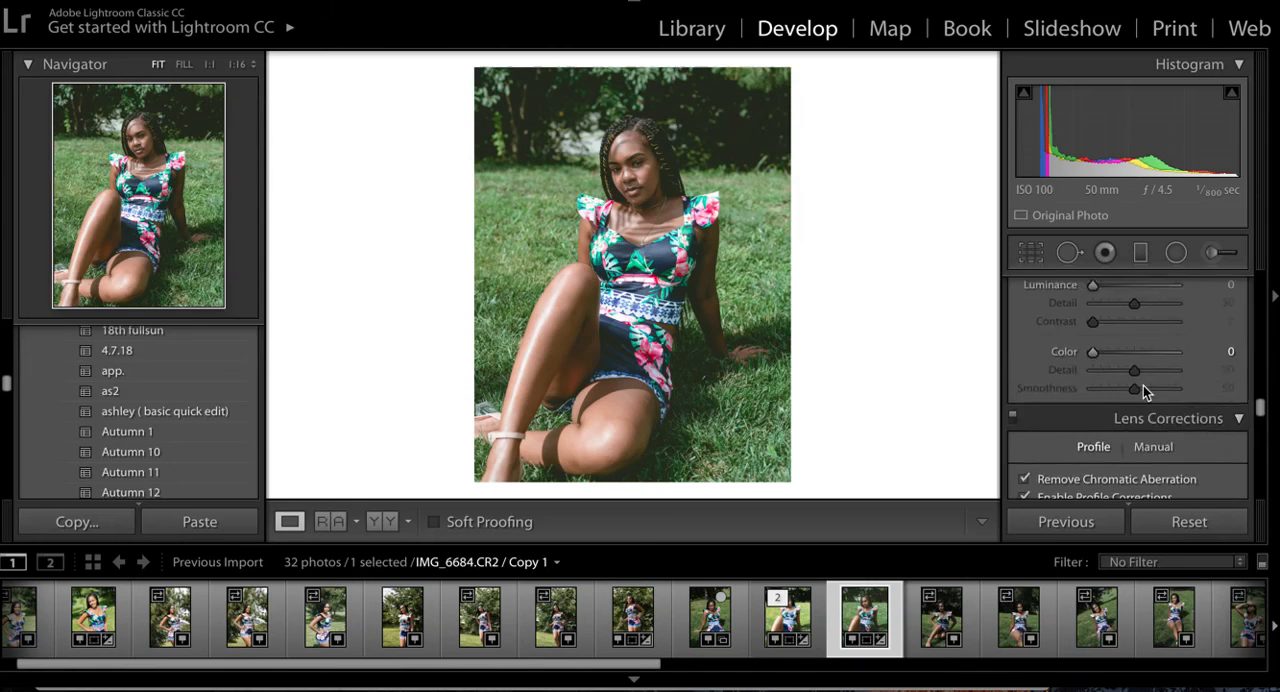
- Set the Green Primary saturation in the copy's camera calibration to -7
scroll(1143, 385, down, 10)
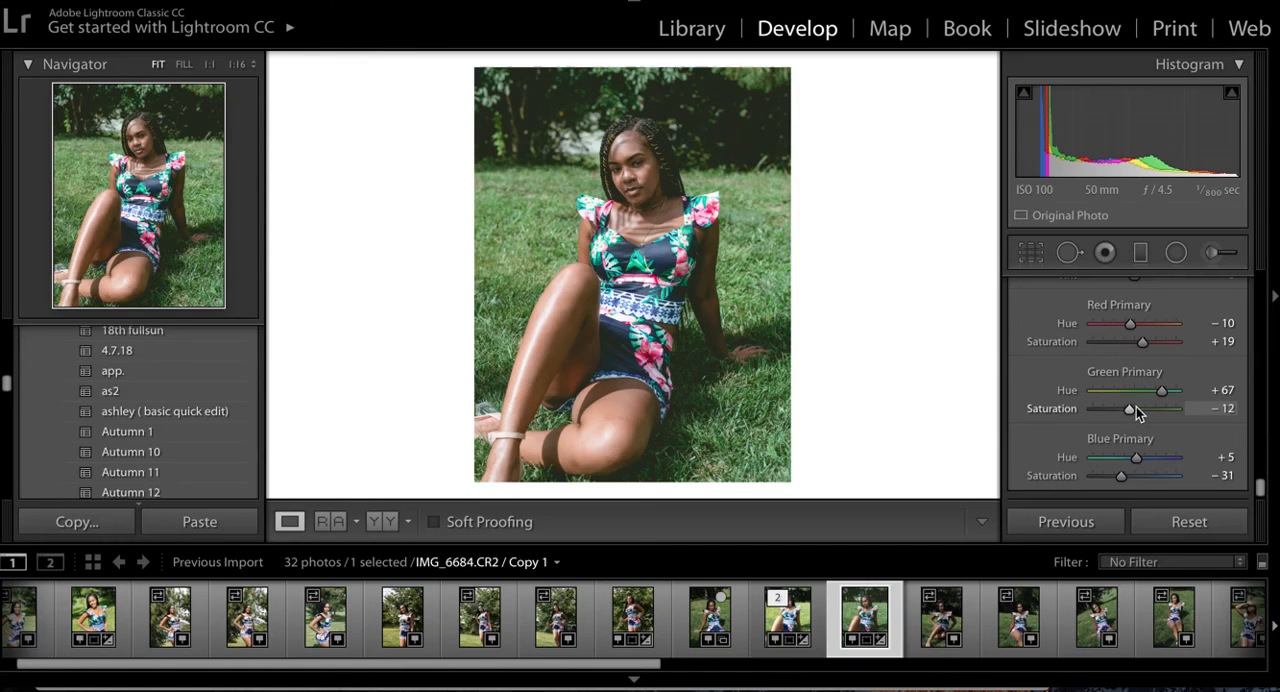
drag(1129, 415, 1132, 415)
- Try lowering the Green Primary hue to +58 in the calibration and undo the hue change
drag(1164, 393, 1163, 397)
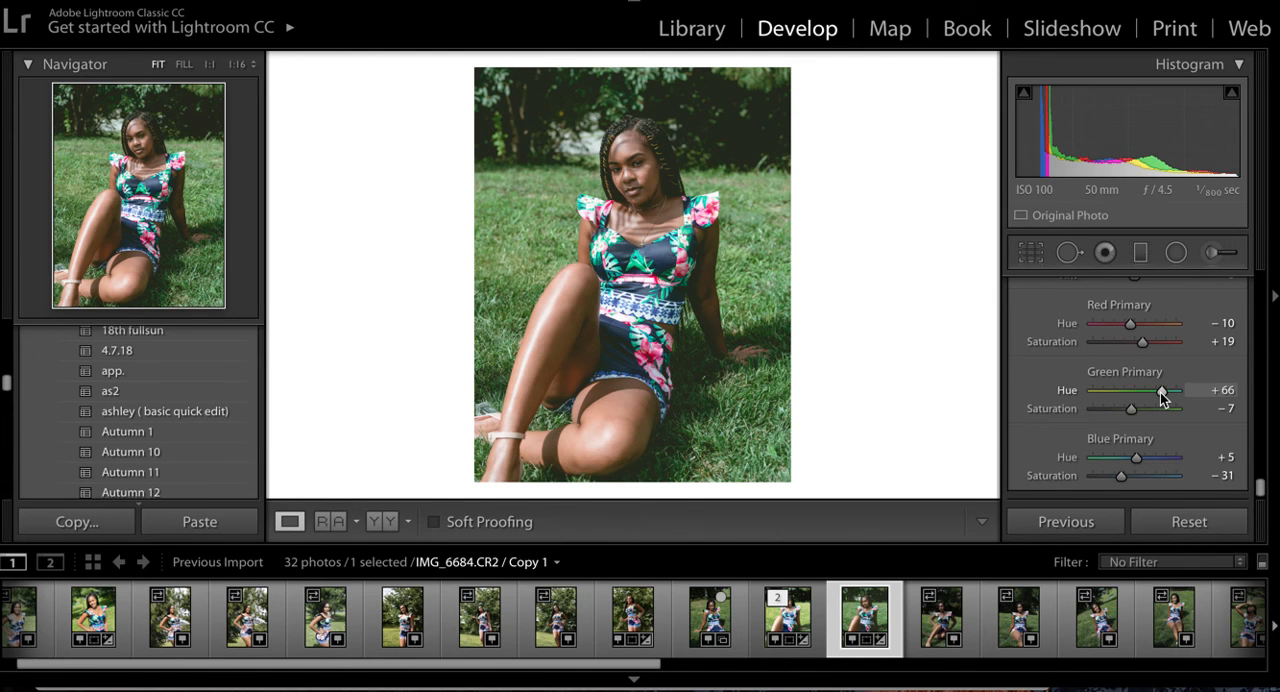
drag(1163, 397, 1159, 398)
key(ctrl+z)
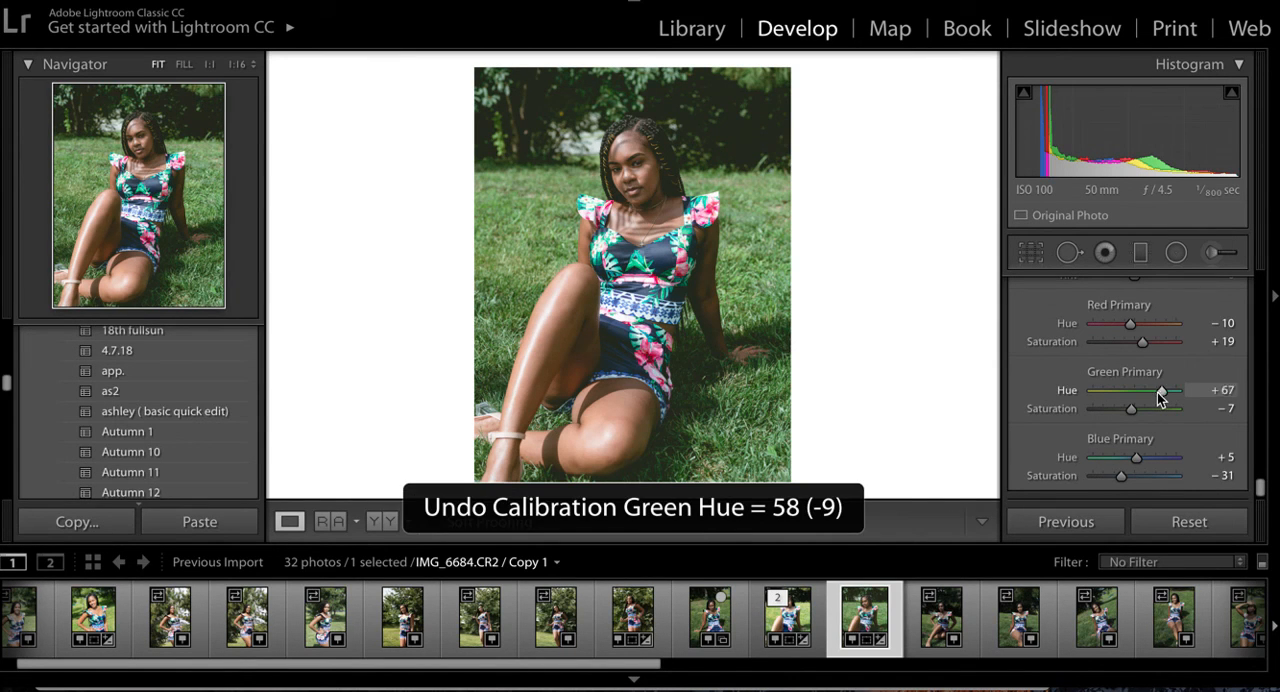